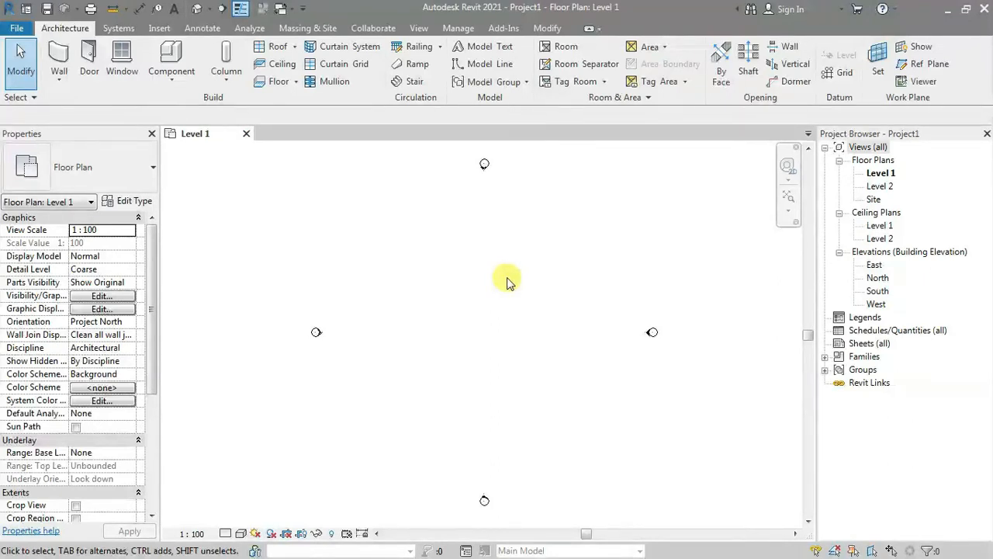
# Draw a rectangular room of Generic - 200mm walls, about 14000 mm wide and 22000 mm long, between the elevation markers.
pyautogui.click(58, 53)
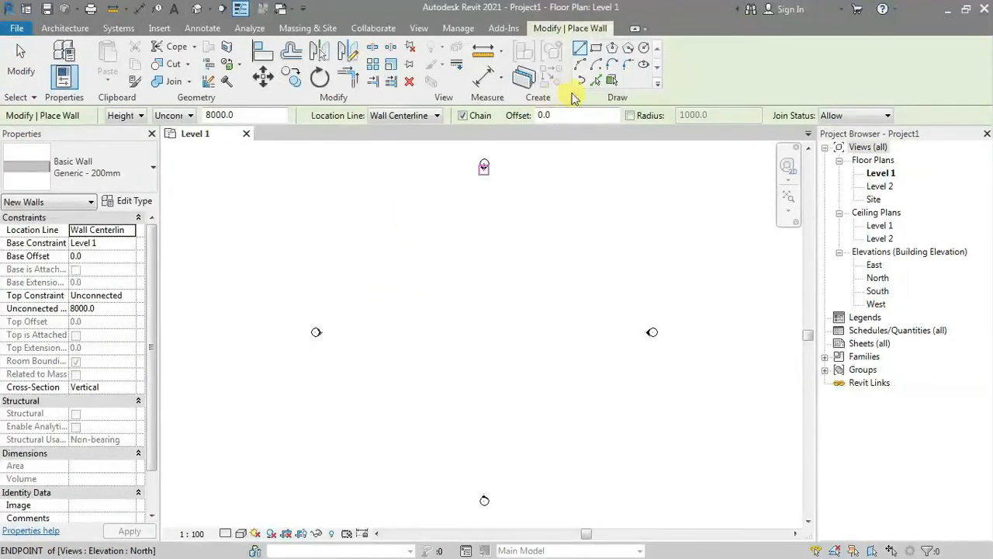
pyautogui.click(598, 52)
pyautogui.click(364, 256)
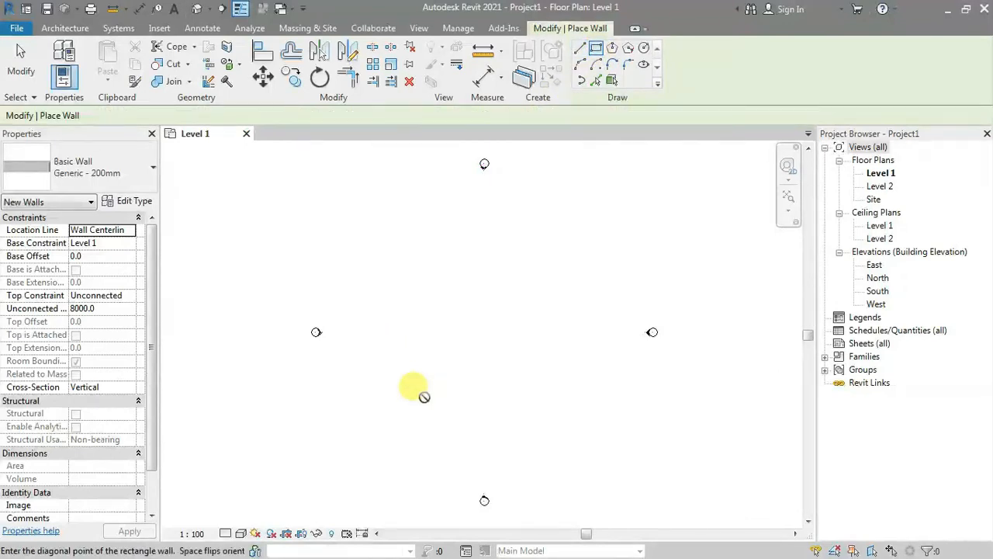
pyautogui.click(456, 404)
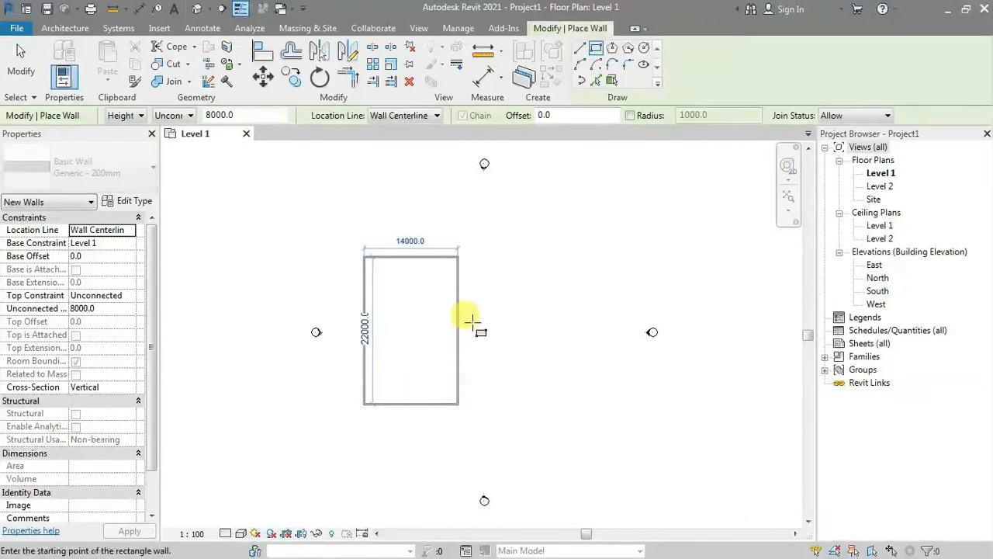
pyautogui.scroll(1, 458, 319)
pyautogui.press('Escape')
pyautogui.press('Escape')
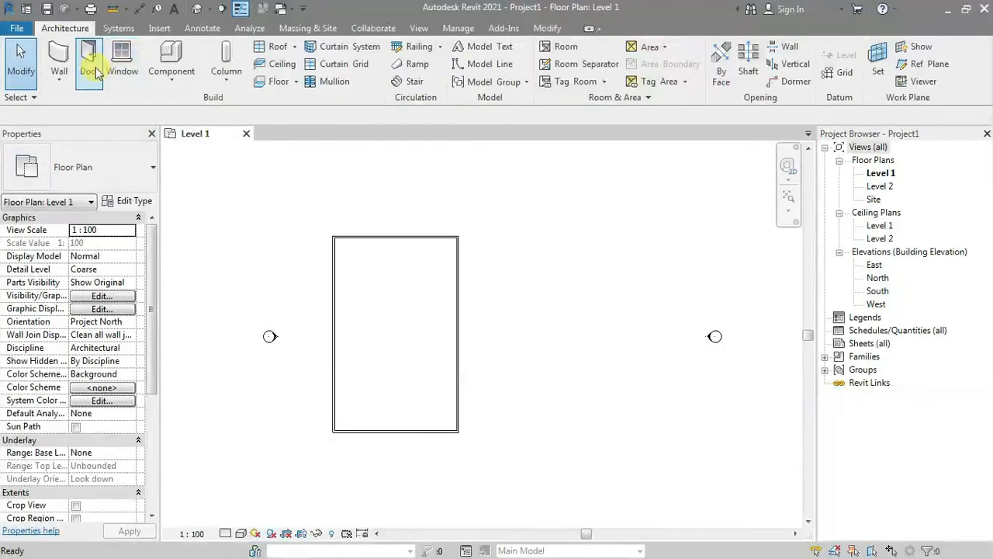
# Place an M_Single-Flush 0915 x 2134mm door in the room's east wall, slightly below its midpoint.
pyautogui.press('d')
pyautogui.press('r')
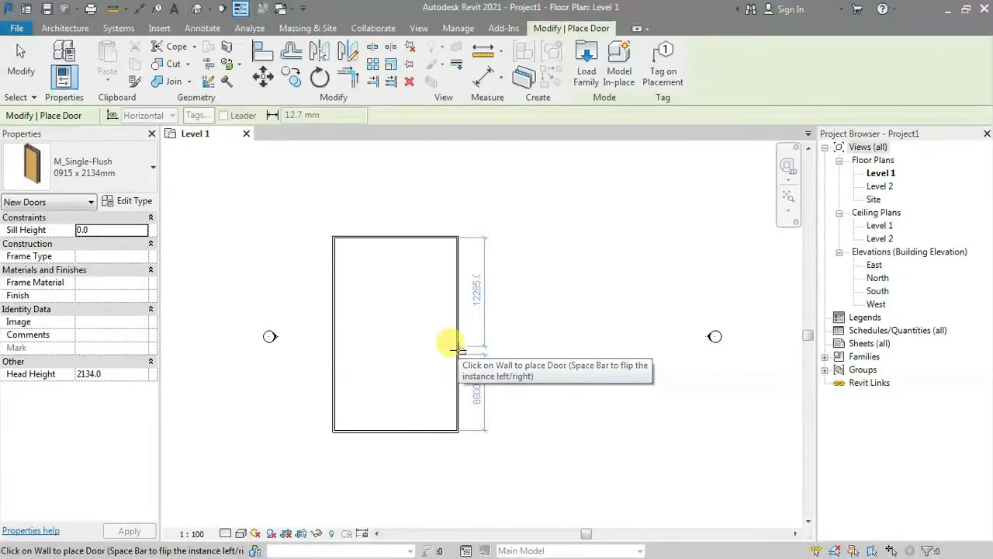
pyautogui.click(456, 347)
pyautogui.scroll(1, 479, 329)
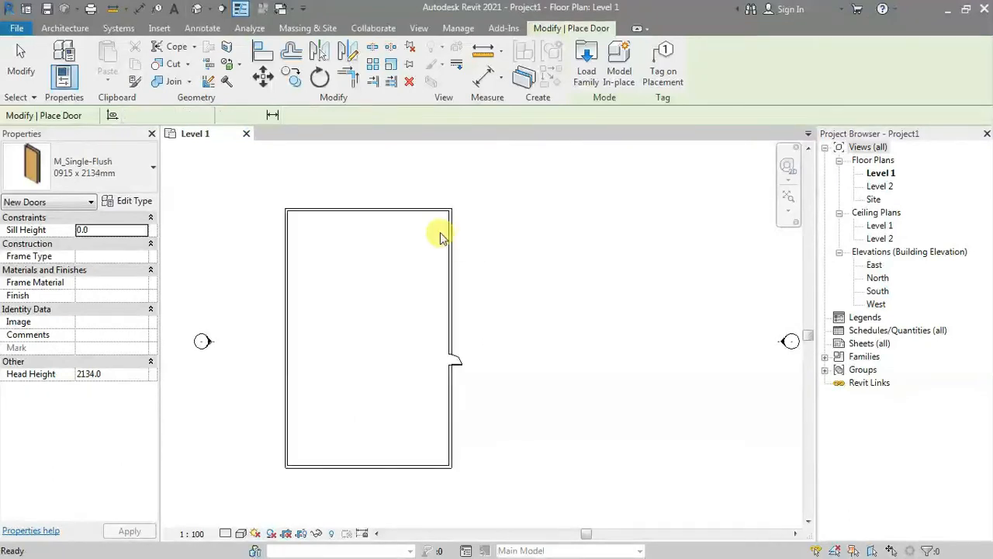
pyautogui.press('Escape')
pyautogui.press('Escape')
# Move the north and south walls inward, leaving about 11800 mm between them.
pyautogui.click(425, 210)
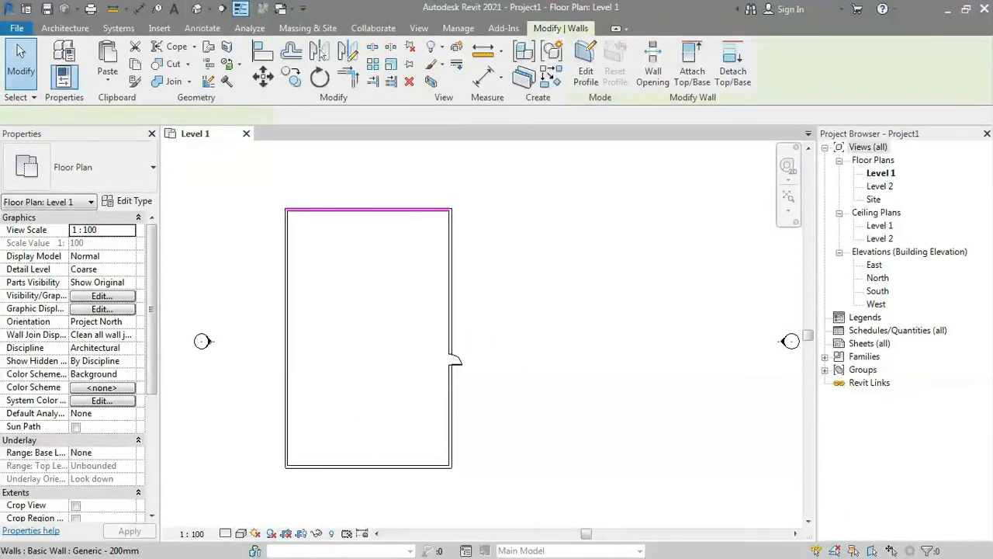
pyautogui.moveTo(425, 209); pyautogui.dragTo(425, 279)
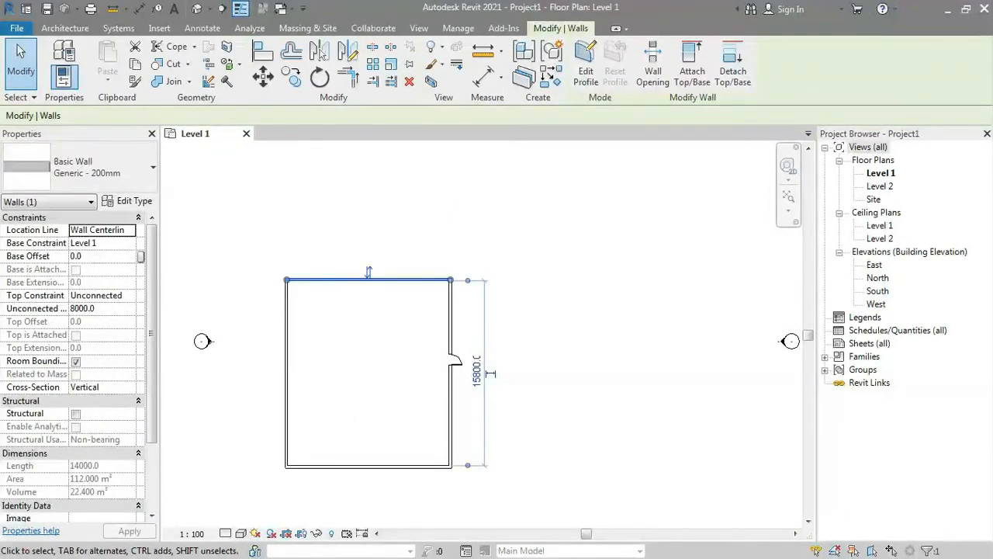
pyautogui.click(402, 467)
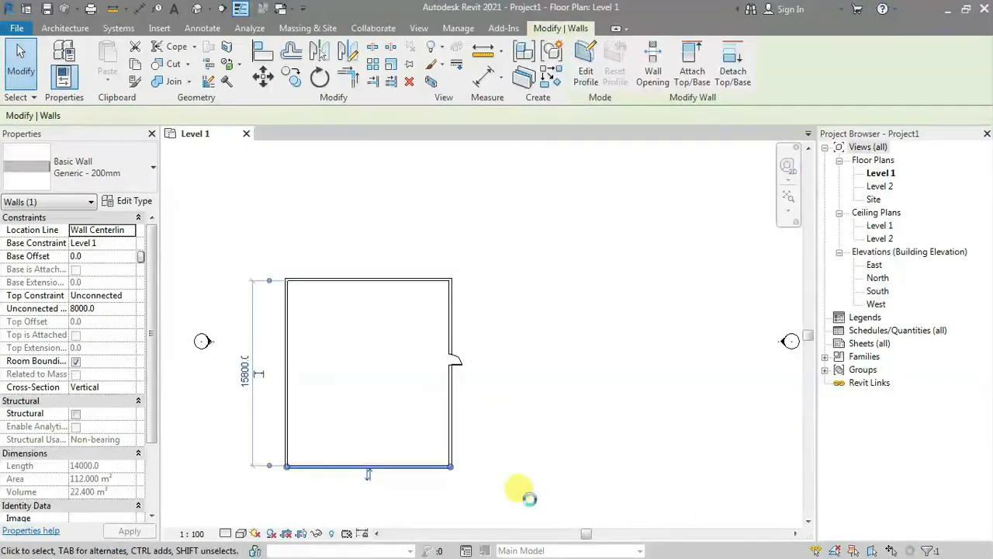
pyautogui.press('Up')
pyautogui.press('Up')
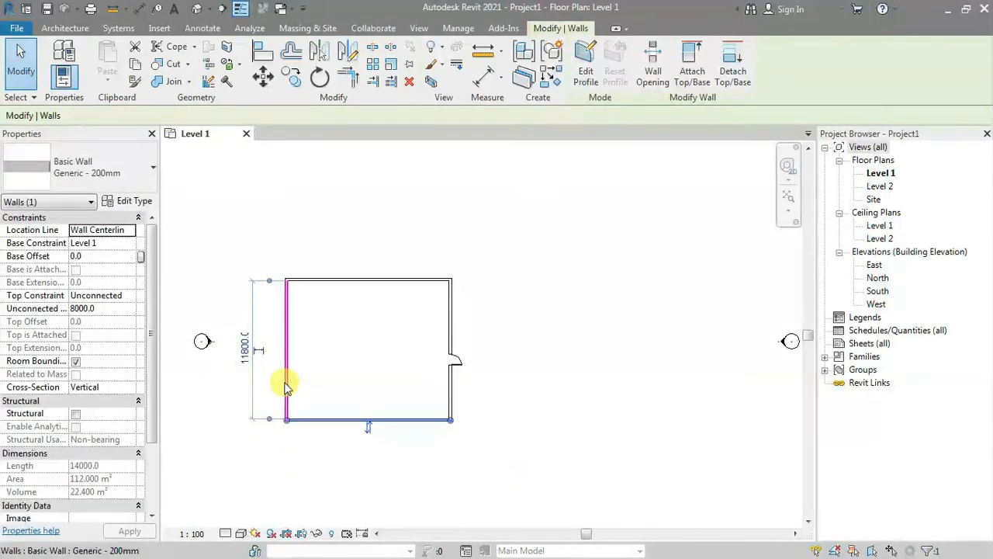
# Move the west wall inward toward the east wall to narrow the room.
pyautogui.click(284, 380)
pyautogui.press('Right')
pyautogui.press('Right')
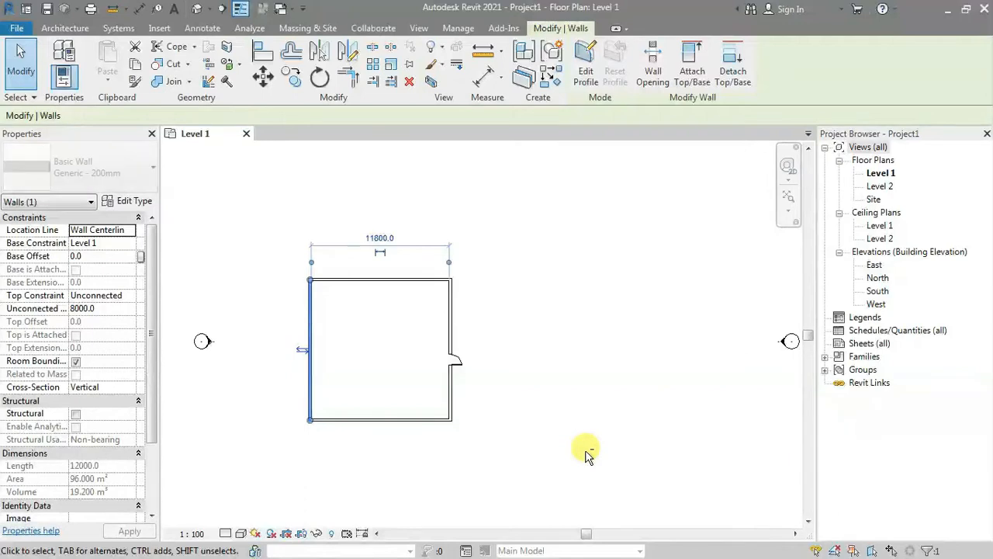
pyautogui.press('Escape')
# Place an M_Single-Flush 0915 x 2134mm door in the west wall, about 4700 mm from the south wall and opening outward.
pyautogui.scroll(3, 541, 417)
pyautogui.moveTo(471, 392); pyautogui.dragTo(465, 364, button='middle')
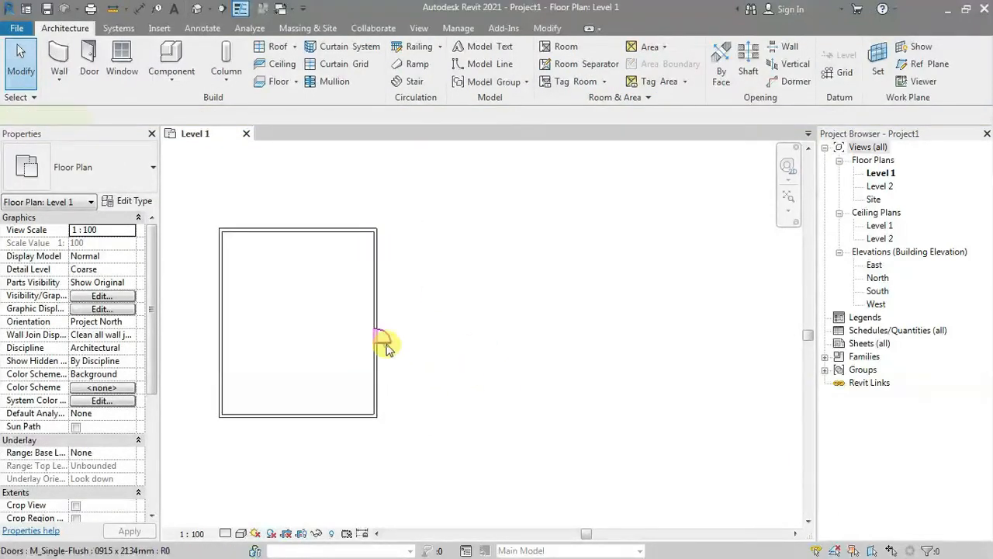
pyautogui.press('d')
pyautogui.press('r')
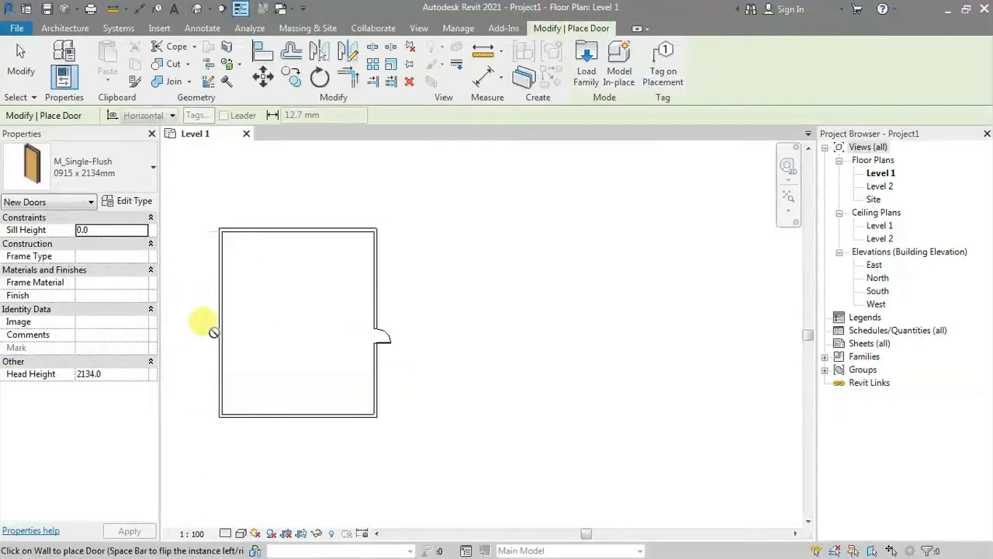
pyautogui.click(211, 332)
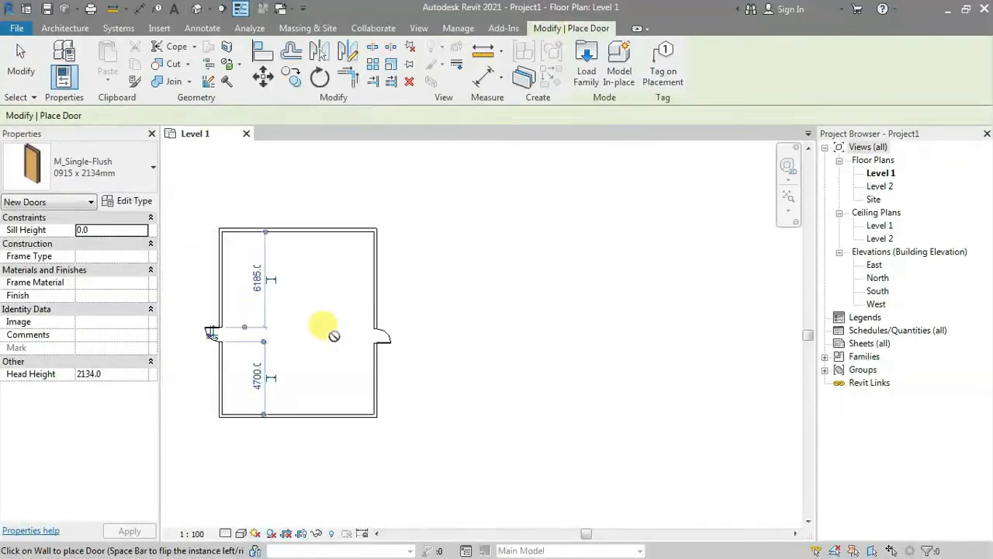
pyautogui.press('Escape')
pyautogui.press('Escape')
# Place an M_Window-Casement-Double 1400 x 1800mm window in the north wall, about 3900 mm from the west wall.
pyautogui.click(119, 60)
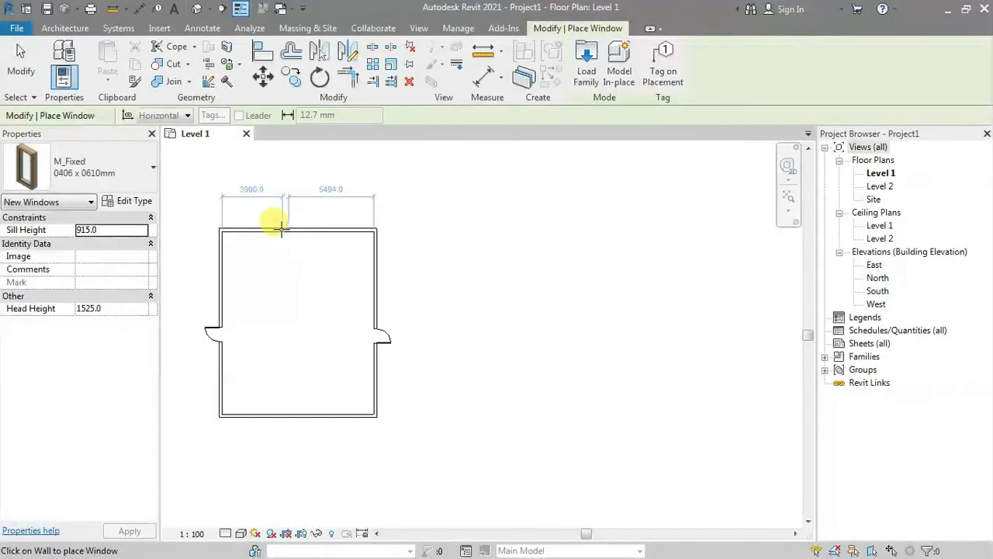
pyautogui.click(87, 177)
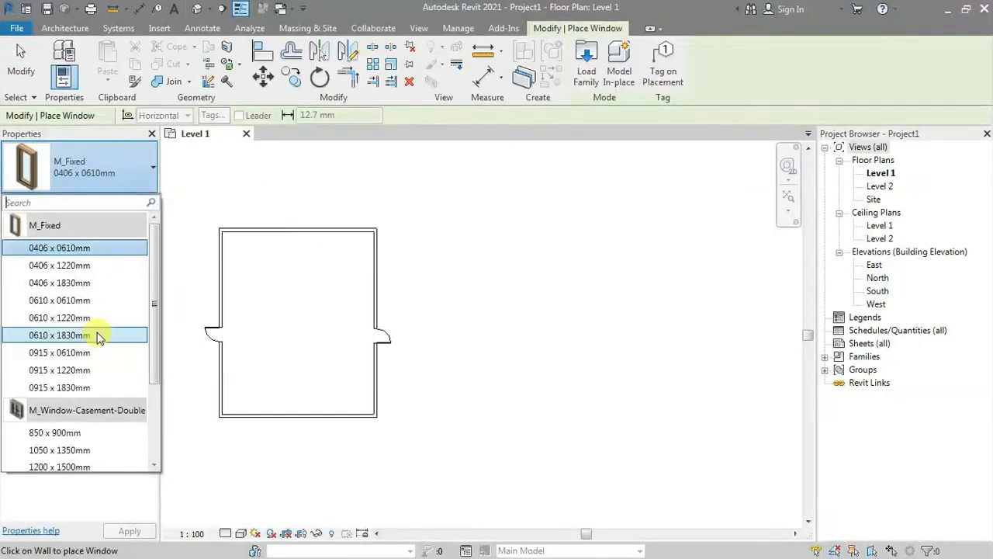
pyautogui.scroll(-1, 78, 387)
pyautogui.scroll(-1, 77, 388)
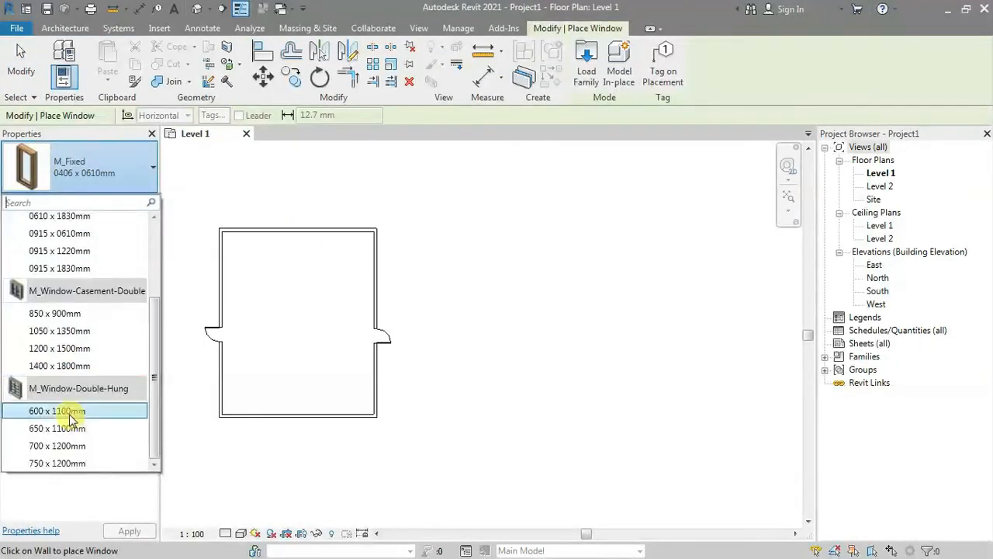
pyautogui.click(72, 368)
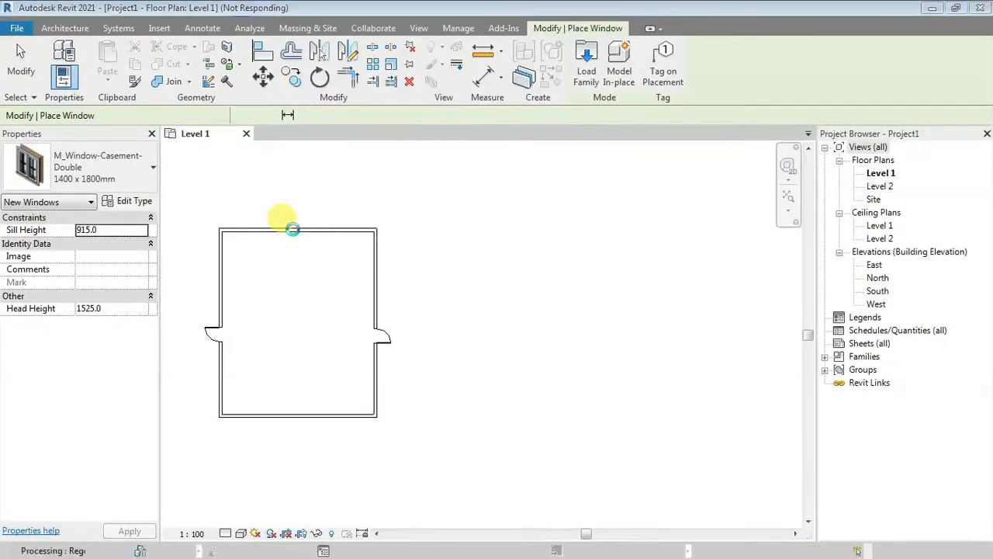
pyautogui.click(292, 227)
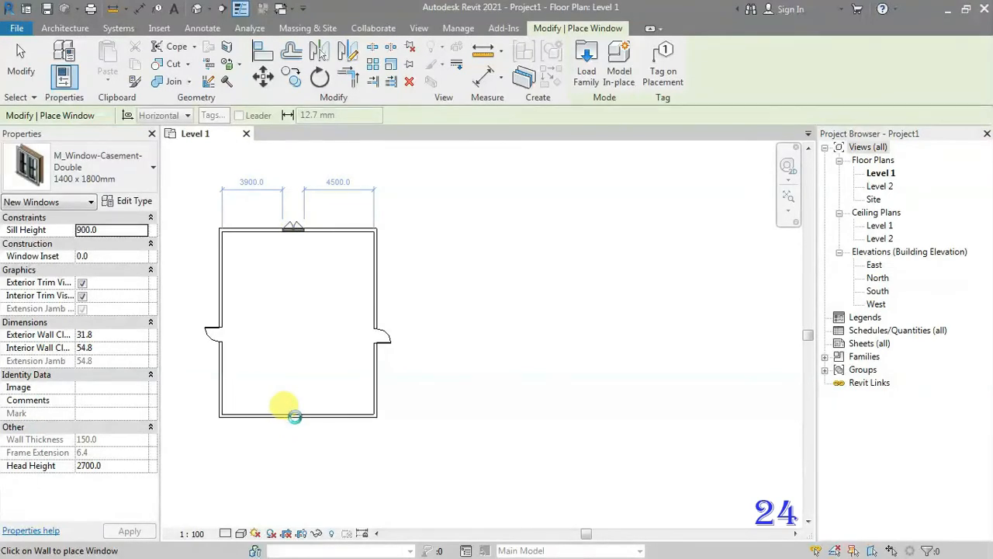
# Place the same casement window in the south wall, 4200 mm from each side wall, and flip it to face outward.
pyautogui.click(294, 417)
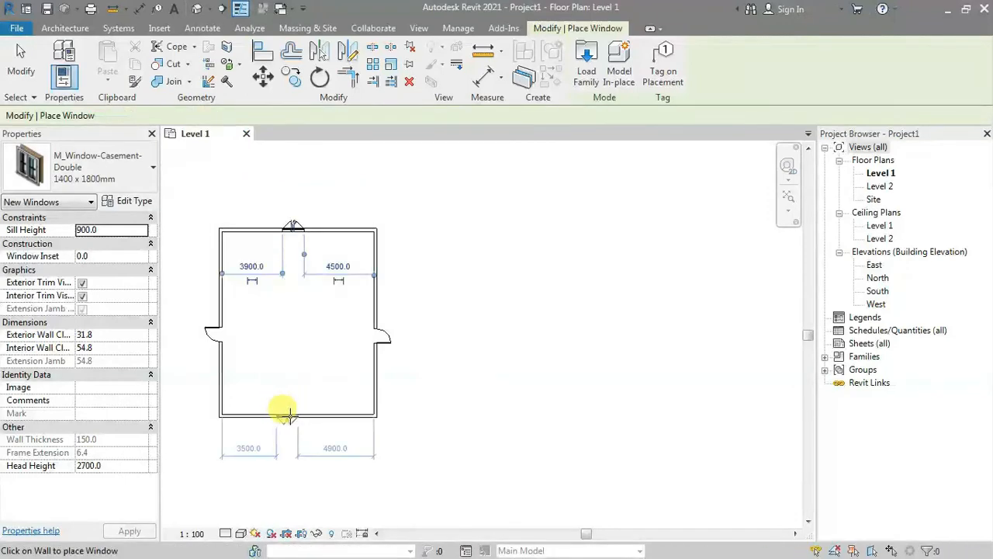
pyautogui.click(296, 415)
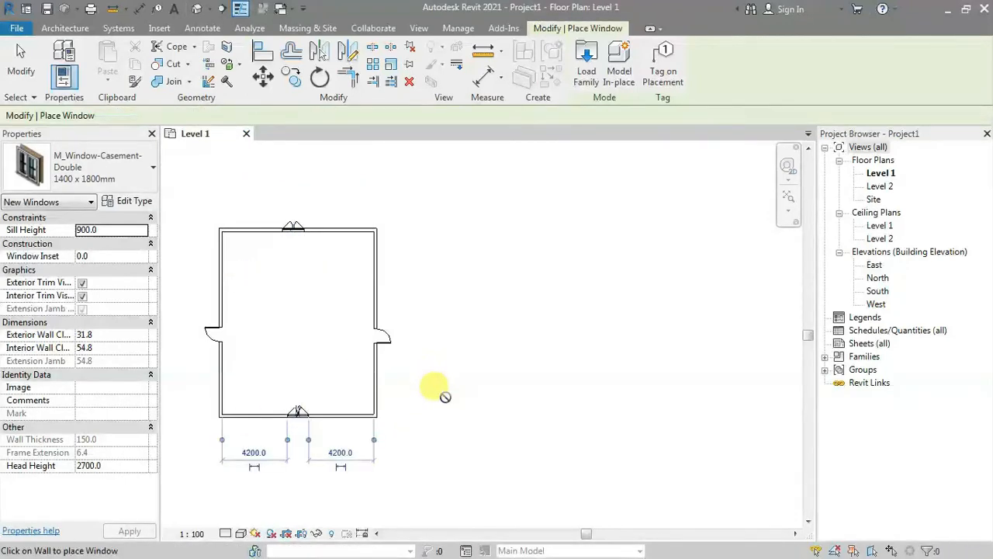
pyautogui.press('Escape')
pyautogui.scroll(2, 295, 414)
pyautogui.click(293, 414)
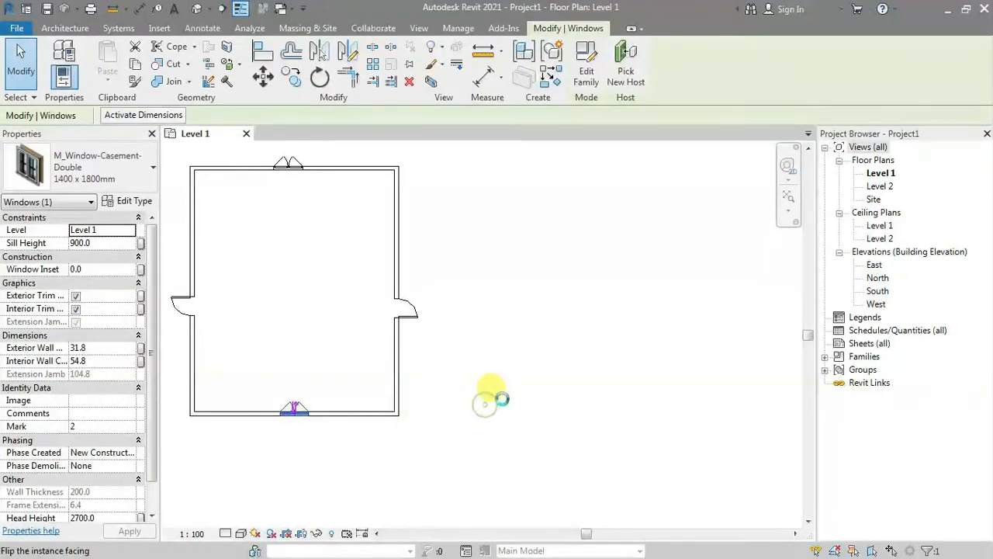
pyautogui.click(605, 378)
# Draw a second rectangular room of Generic - 200mm walls, about 6300 by 7900 mm, against the first room's east wall around its door.
pyautogui.scroll(-4, 494, 395)
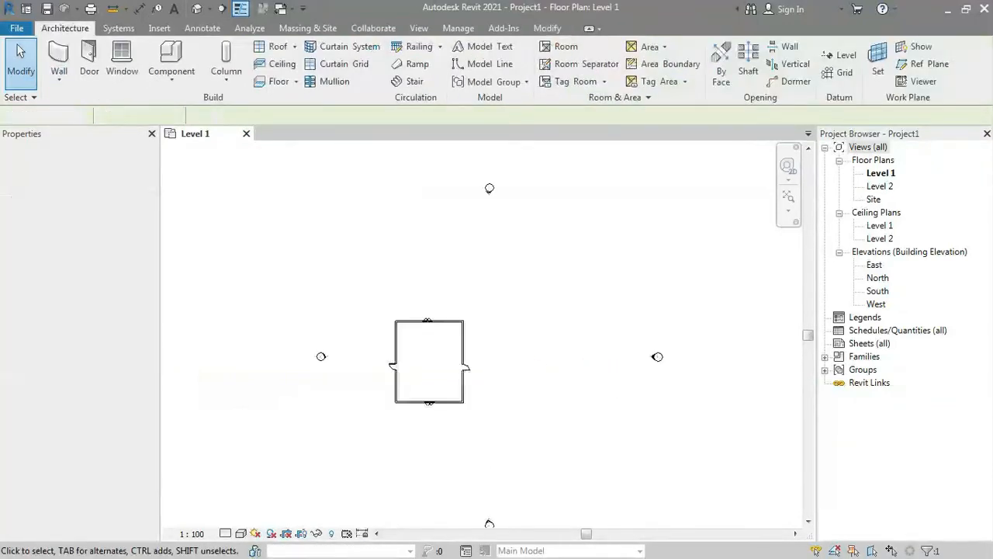
pyautogui.scroll(4, 490, 415)
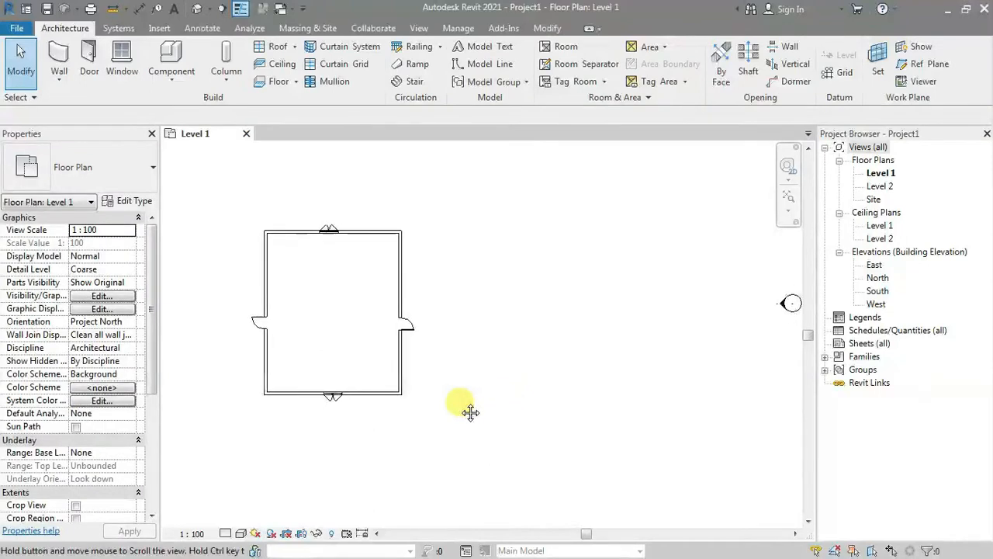
pyautogui.click(61, 50)
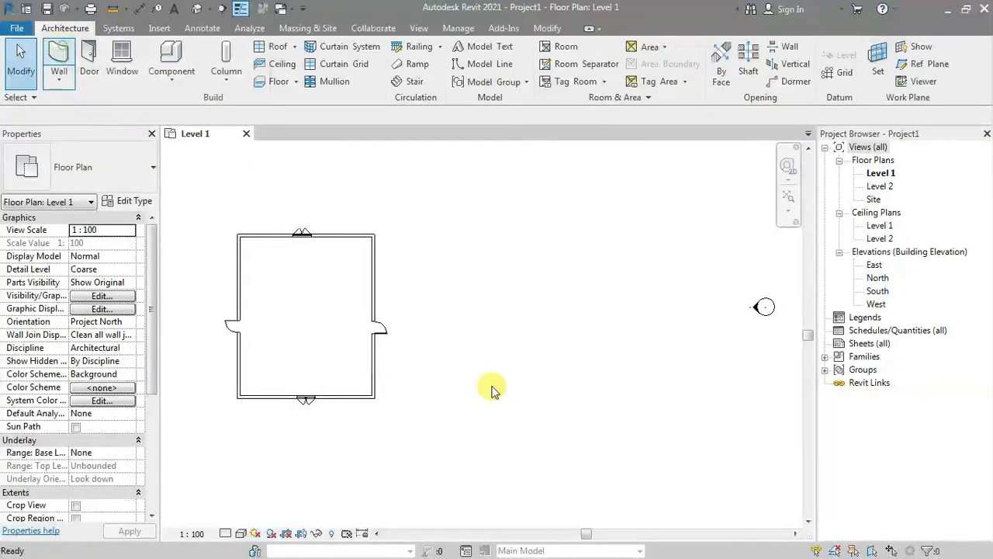
pyautogui.click(376, 272)
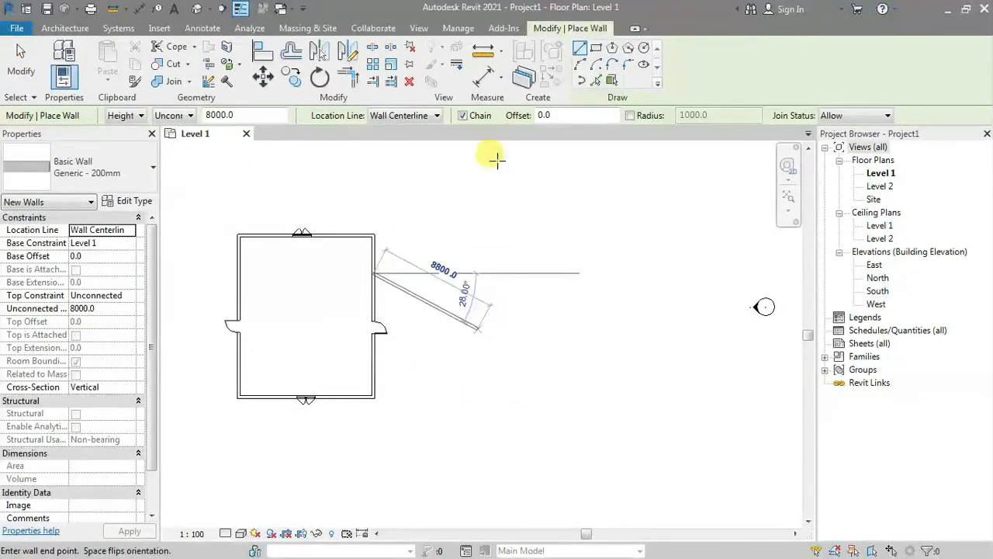
pyautogui.click(597, 53)
pyautogui.click(375, 272)
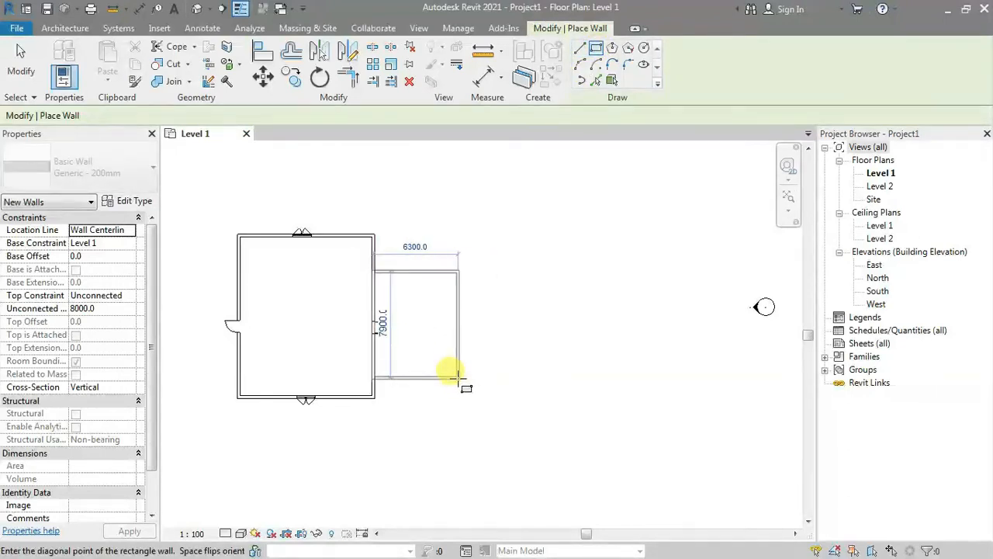
pyautogui.click(458, 378)
pyautogui.scroll(3, 440, 339)
pyautogui.press('Escape')
pyautogui.press('Escape')
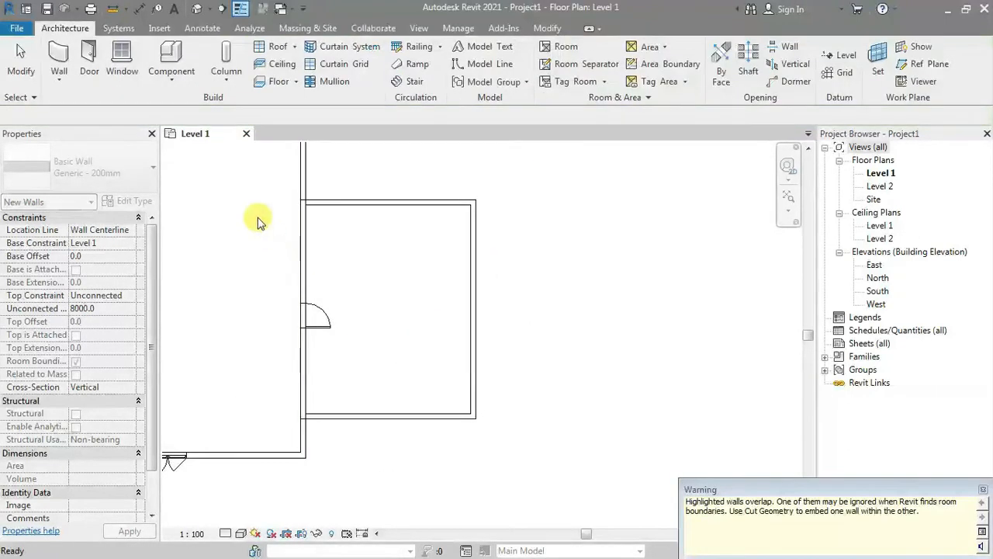
# Delete the second room's west wall that overlaps the first room's east wall.
pyautogui.click(301, 245)
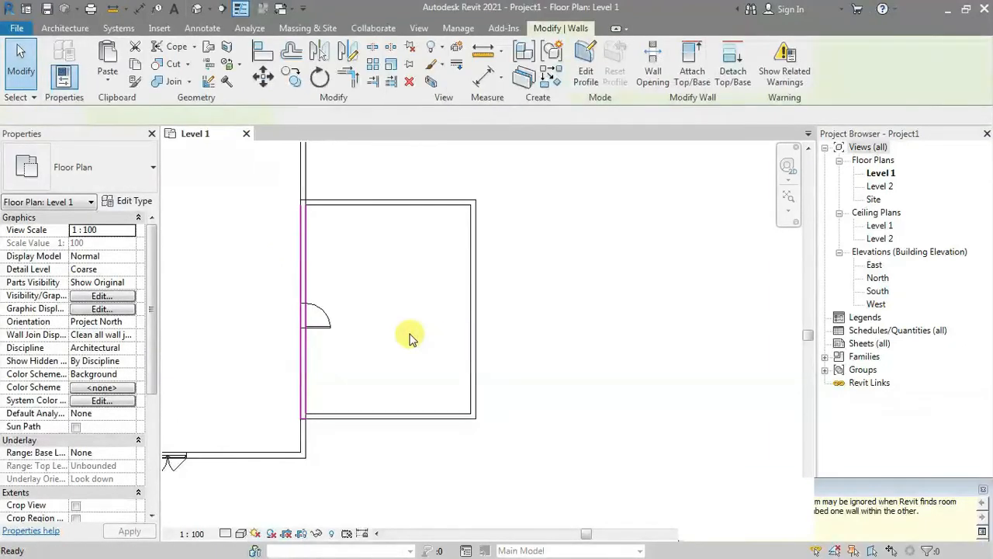
pyautogui.press('Delete')
pyautogui.scroll(-1, 400, 360)
pyautogui.scroll(-1, 399, 364)
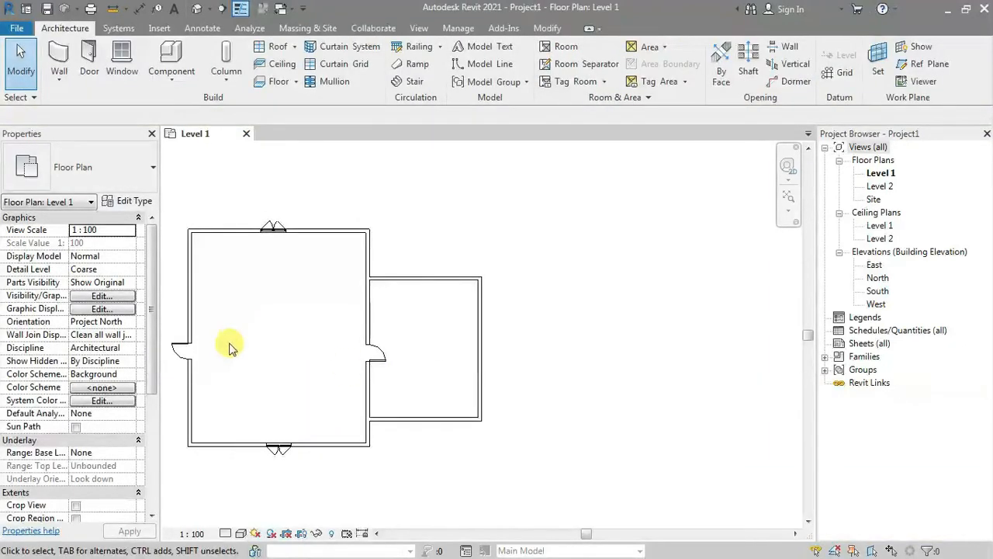
# Create a door matching the one between the two rooms and place it in the smaller room's east wall, opening outward.
pyautogui.click(384, 357)
pyautogui.press('c')
pyautogui.press('s')
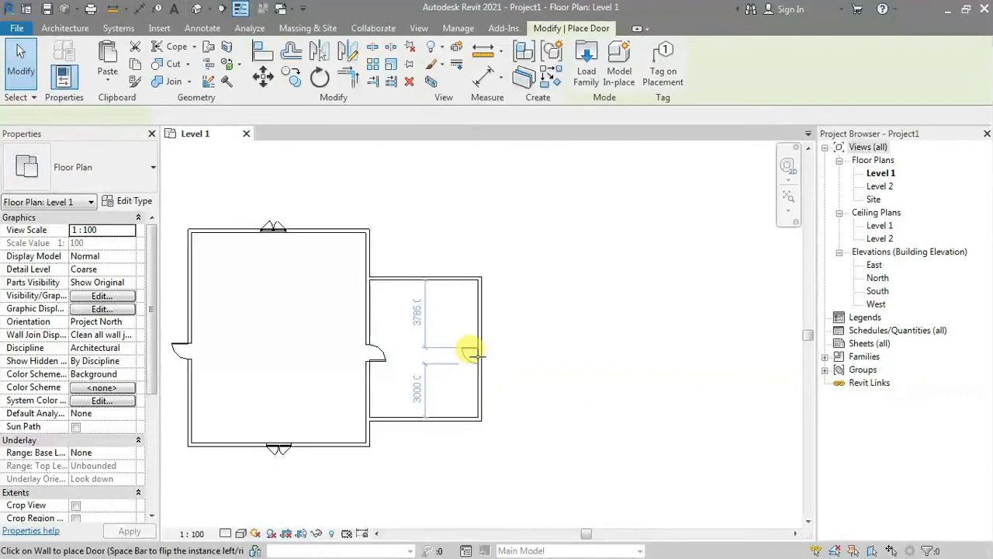
pyautogui.click(481, 357)
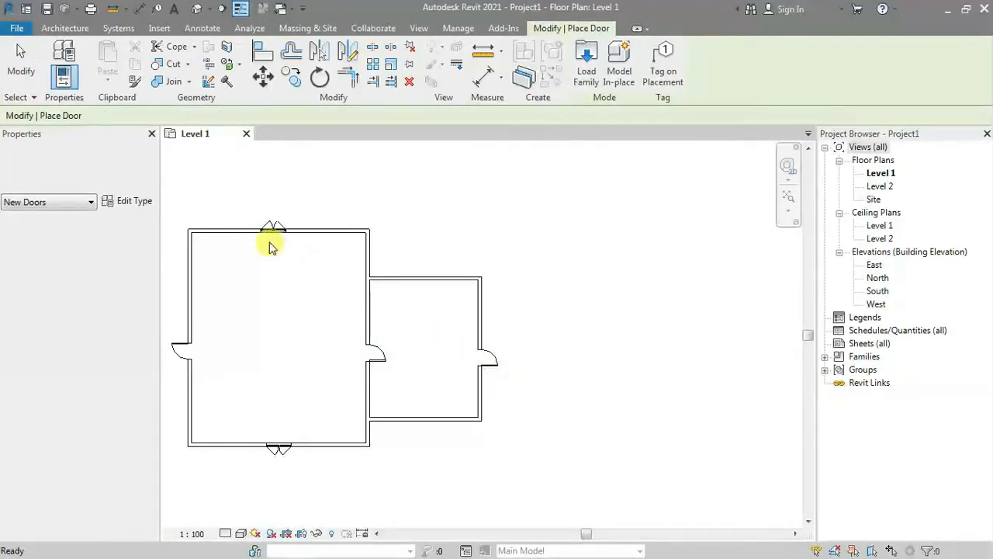
pyautogui.press('Escape')
# Place windows matching the existing casement window in the smaller room's north and south walls, centred 2350 mm from each side.
pyautogui.click(271, 227)
pyautogui.press('c')
pyautogui.press('s')
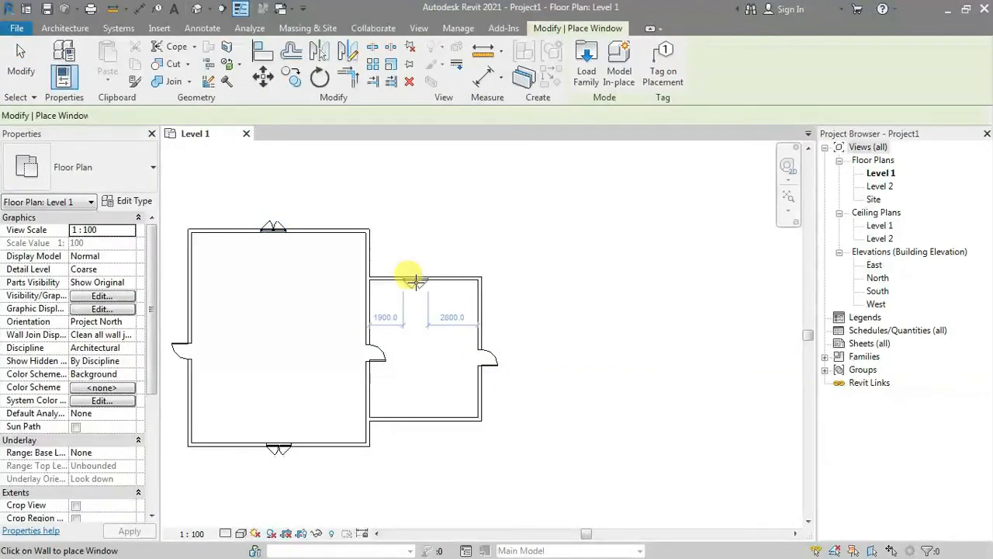
pyautogui.click(419, 276)
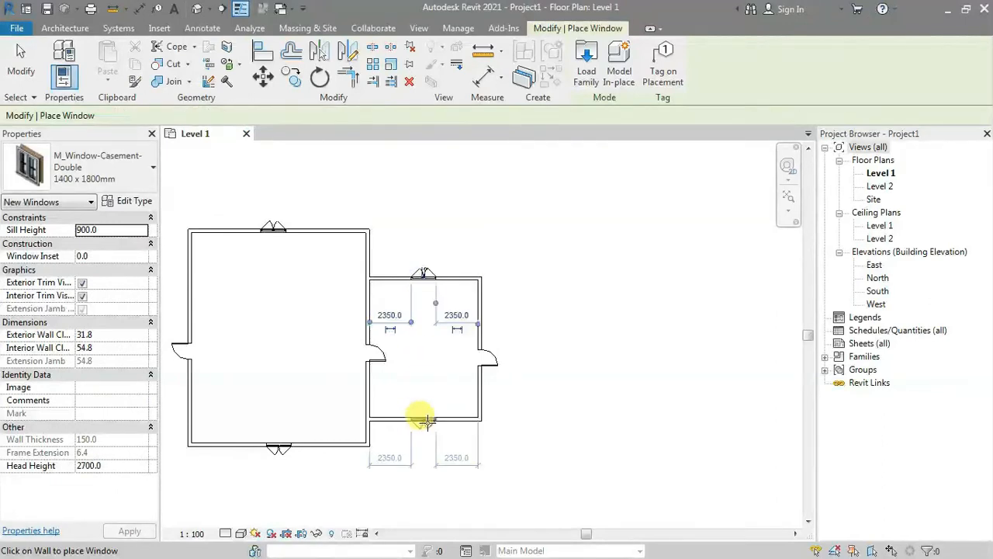
pyautogui.click(419, 419)
pyautogui.press('Escape')
pyautogui.moveTo(535, 404)
pyautogui.mouseDown(button='middle')
pyautogui.moveTo(573, 403)
pyautogui.moveTo(538, 405)
pyautogui.mouseUp(button='middle')
pyautogui.scroll(-1, 571, 405)
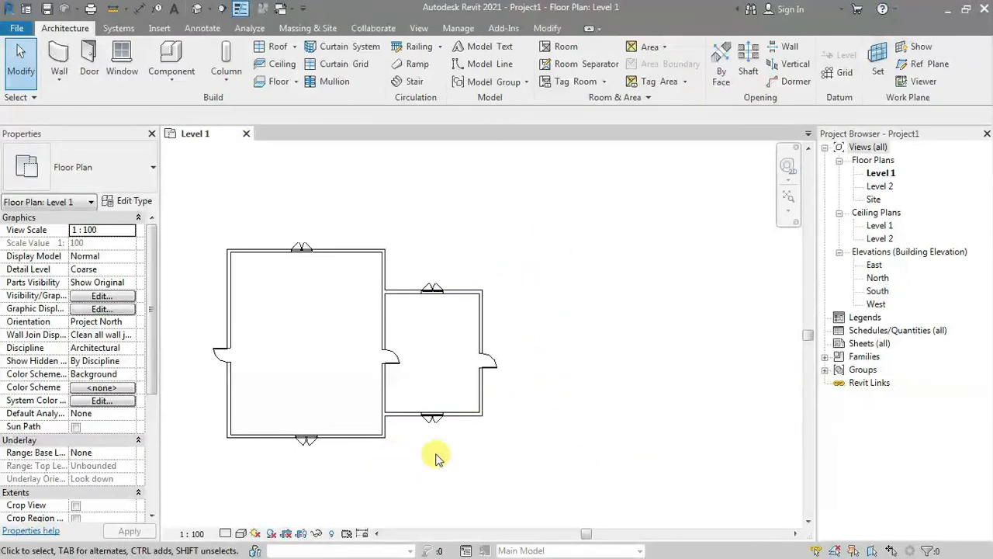
# Hide all four elevation markers around the building in the Level 1 floor plan.
pyautogui.moveTo(435, 457); pyautogui.dragTo(486, 443, button='middle')
pyautogui.middleClick(546, 245)
pyautogui.middleClick(545, 244)
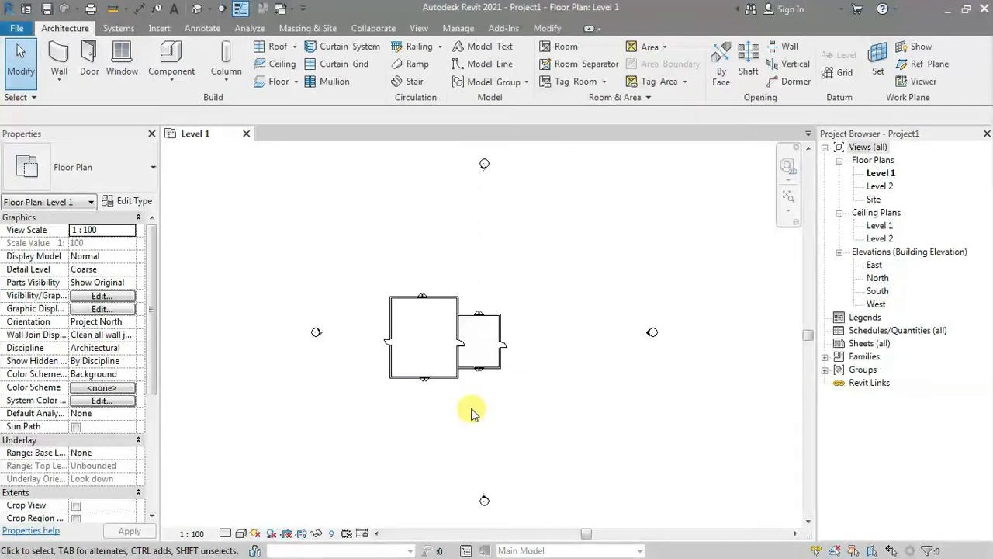
pyautogui.click(642, 351)
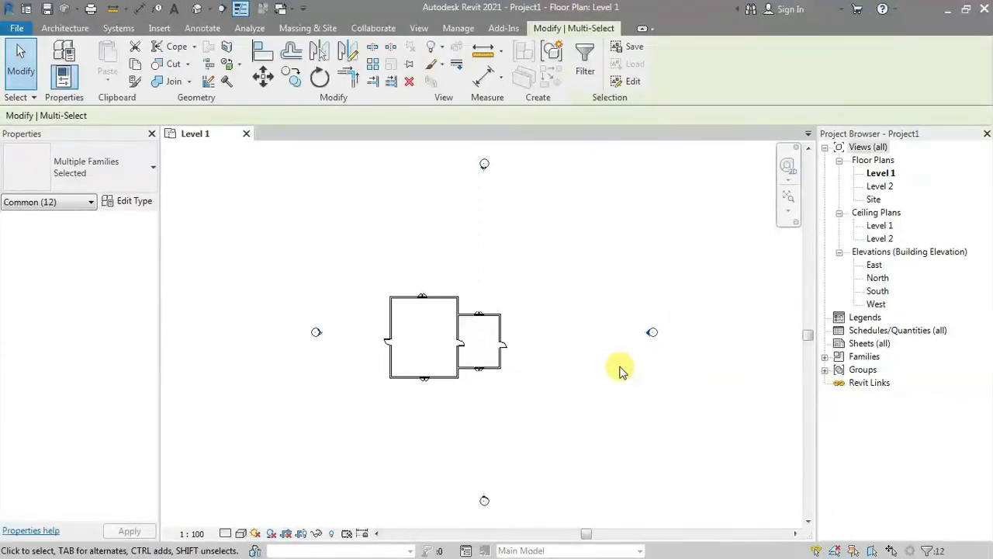
pyautogui.click(620, 371)
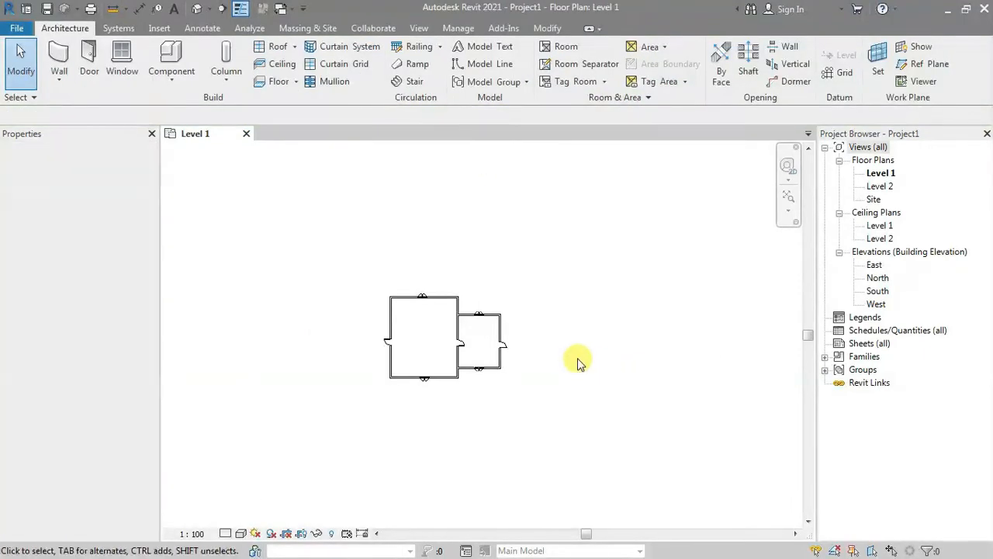
pyautogui.scroll(4, 588, 367)
pyautogui.moveTo(603, 361); pyautogui.dragTo(473, 366, button='middle')
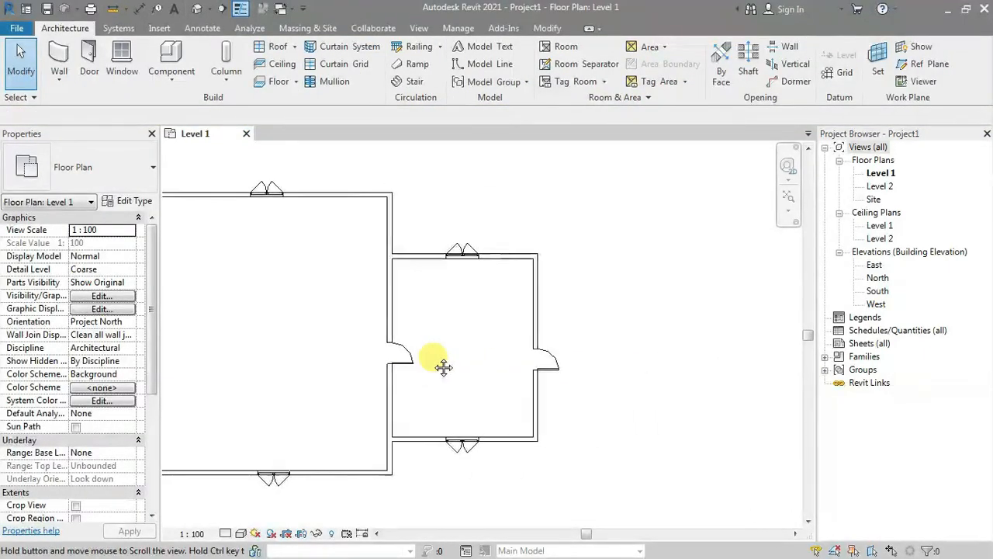
pyautogui.scroll(-4, 492, 348)
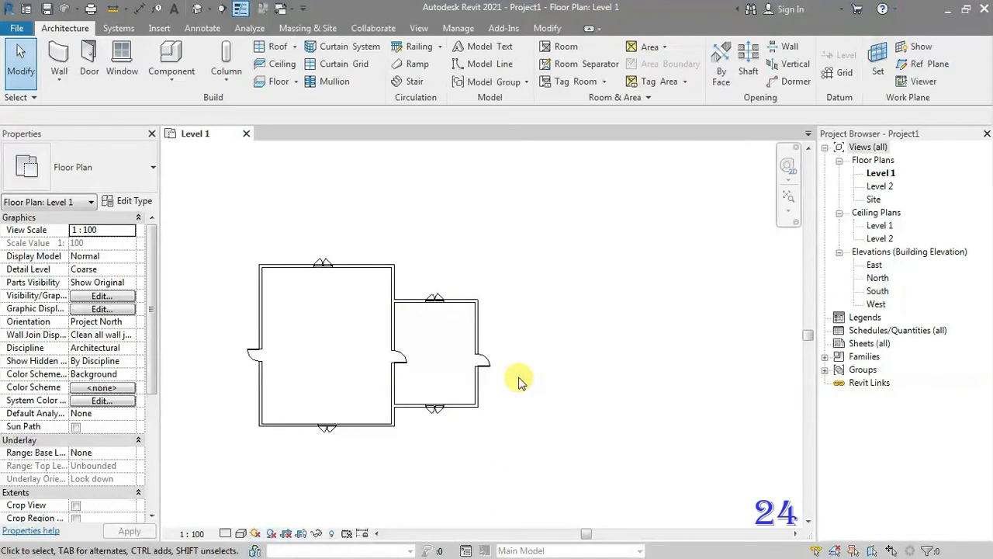
# Set Phase Created to Existing for all walls, doors and windows of both rooms.
pyautogui.moveTo(213, 231); pyautogui.dragTo(471, 441)
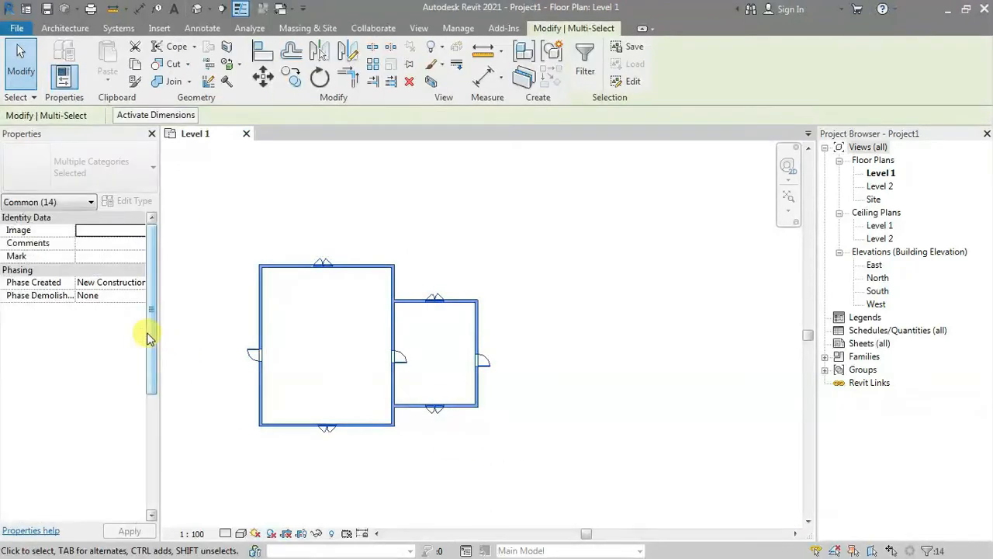
pyautogui.click(116, 282)
pyautogui.click(141, 282)
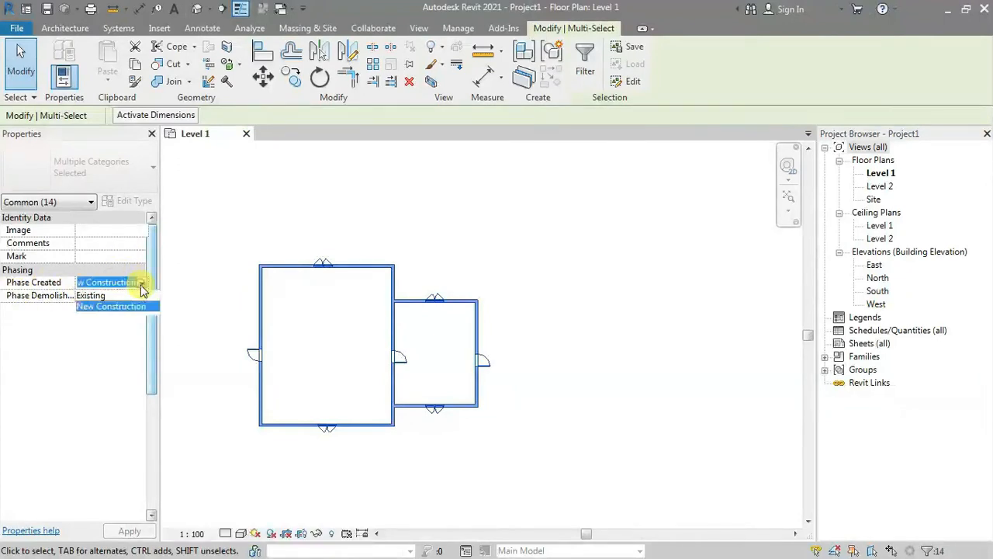
pyautogui.click(96, 296)
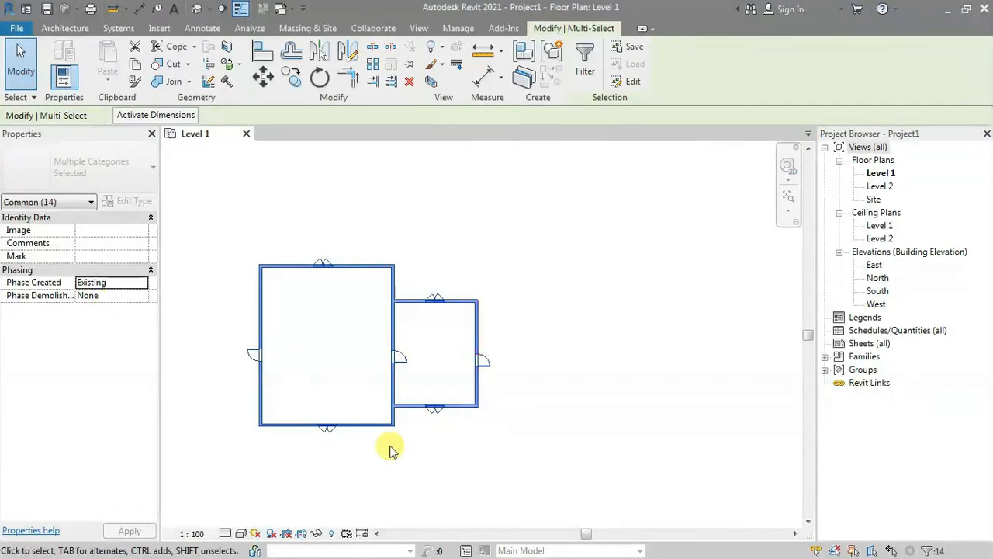
pyautogui.click(457, 449)
# Set Phase Demolished to New Construction for the smaller room's walls, windows and east door.
pyautogui.moveTo(514, 266); pyautogui.dragTo(432, 433)
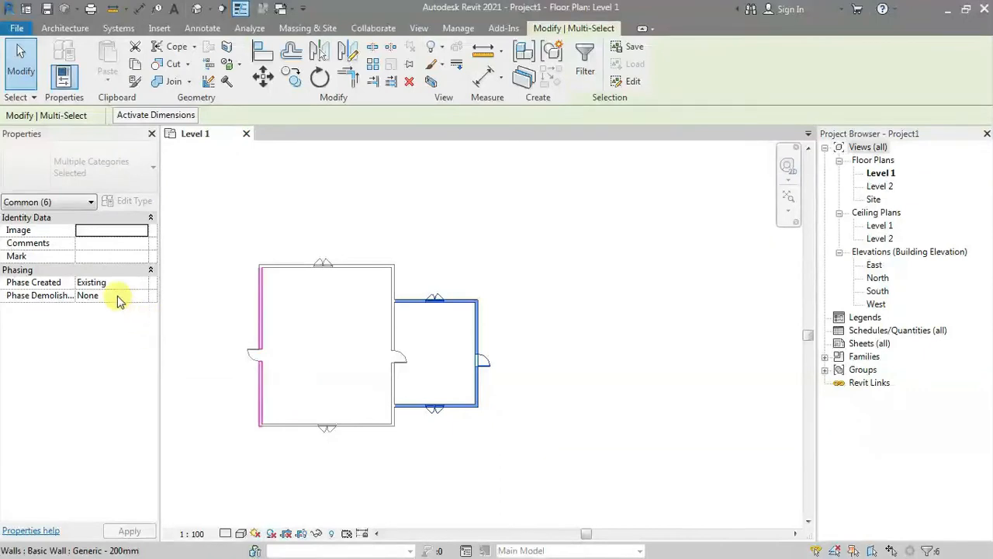
pyautogui.click(142, 295)
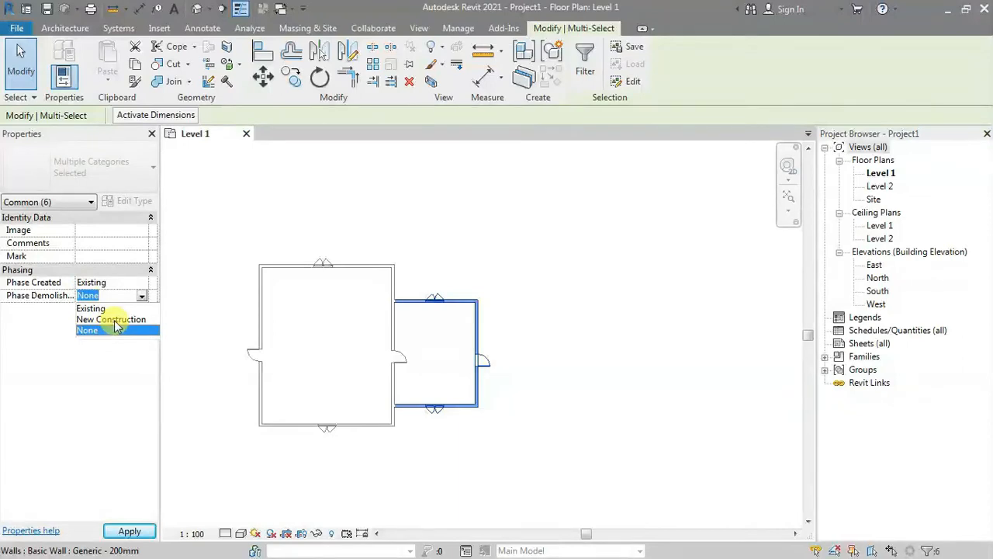
pyautogui.click(115, 320)
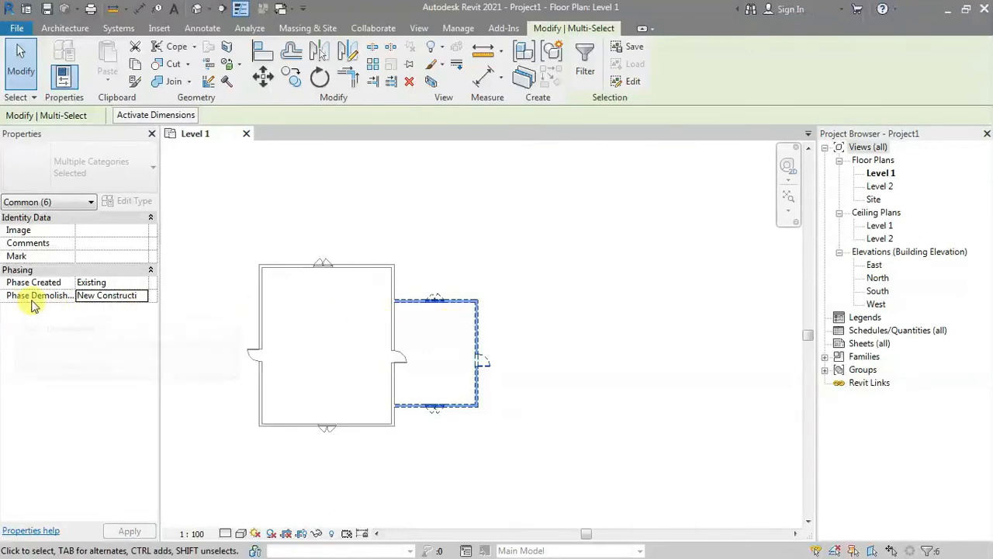
pyautogui.click(563, 402)
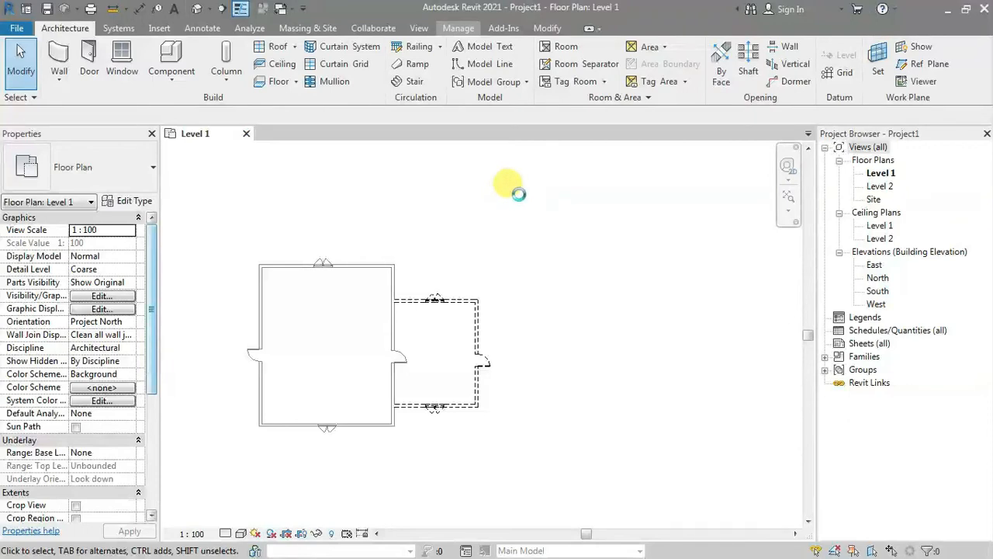
# In the project phases, rename New Construction to Phase-1 and insert a phase named Phase-2 after it.
pyautogui.click(605, 68)
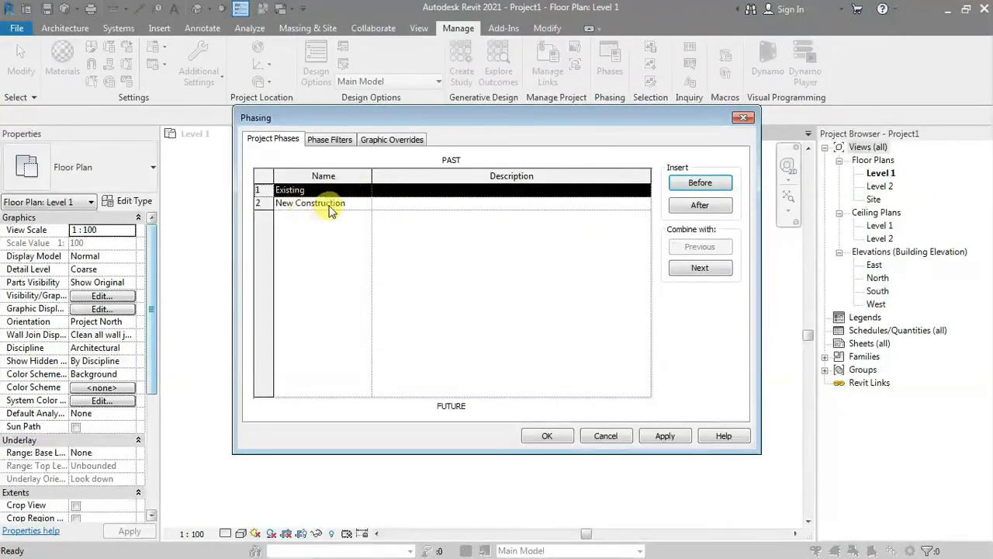
pyautogui.click(330, 204)
pyautogui.click(350, 204)
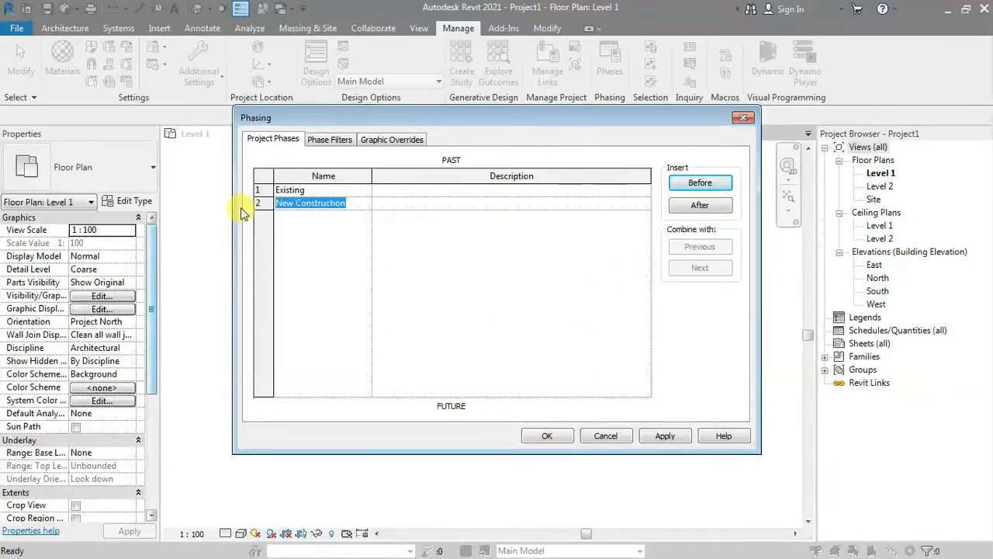
pyautogui.write('Phase-')
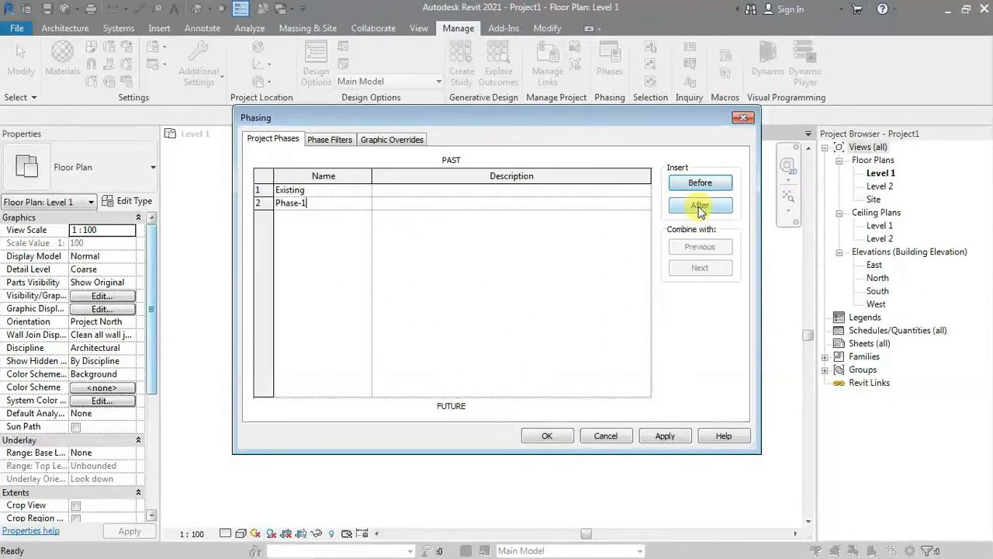
pyautogui.write('1')
pyautogui.click(700, 206)
pyautogui.click(321, 214)
pyautogui.click(322, 215)
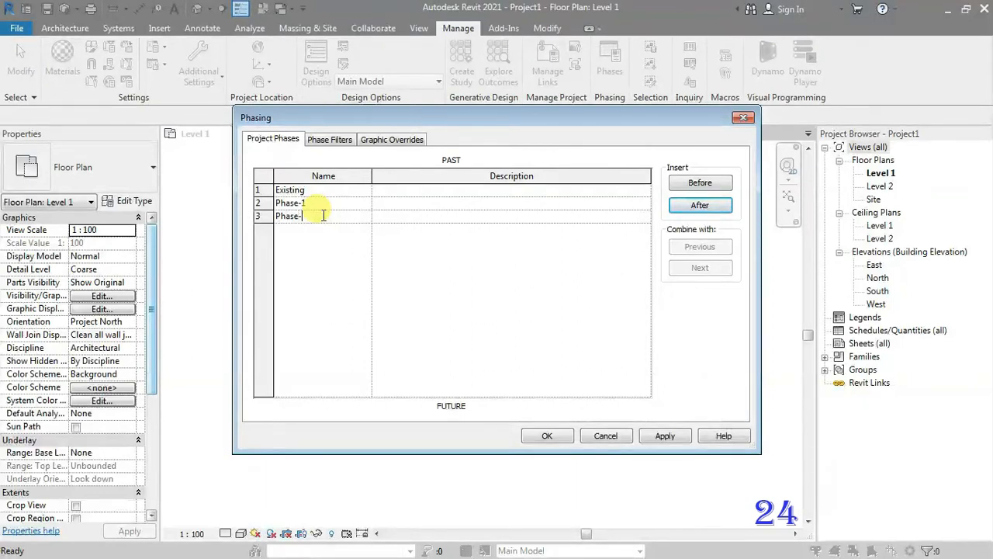
pyautogui.click(547, 436)
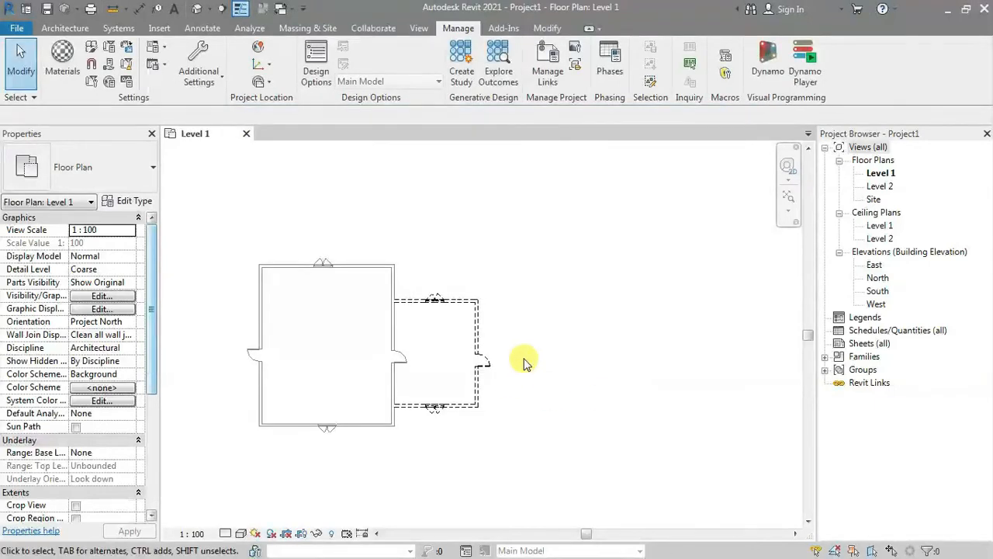
# Check the created and demolished phases assigned to the smaller room's walls, windows and east door.
pyautogui.moveTo(551, 365); pyautogui.dragTo(564, 318, button='middle')
pyautogui.moveTo(519, 215); pyautogui.dragTo(453, 392)
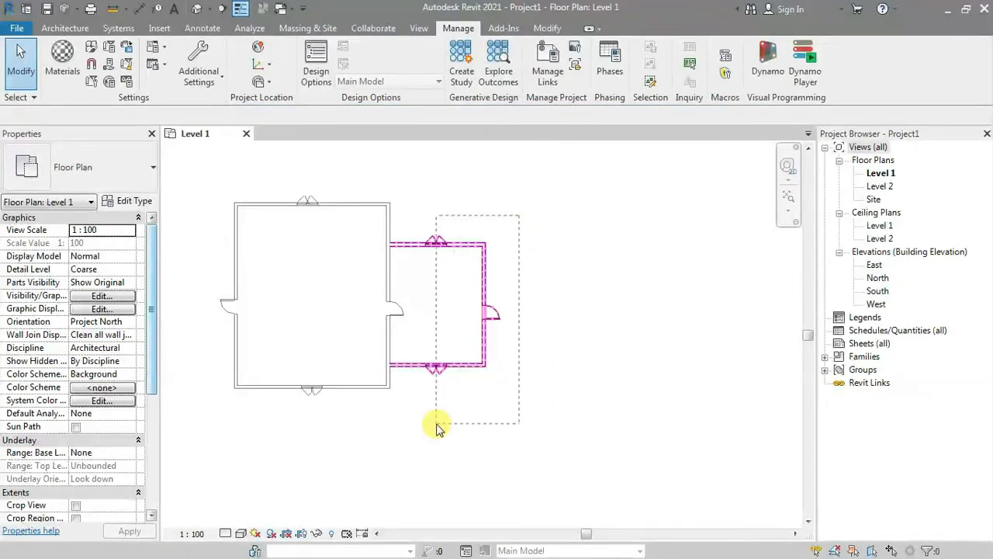
pyautogui.moveTo(436, 427); pyautogui.dragTo(432, 427)
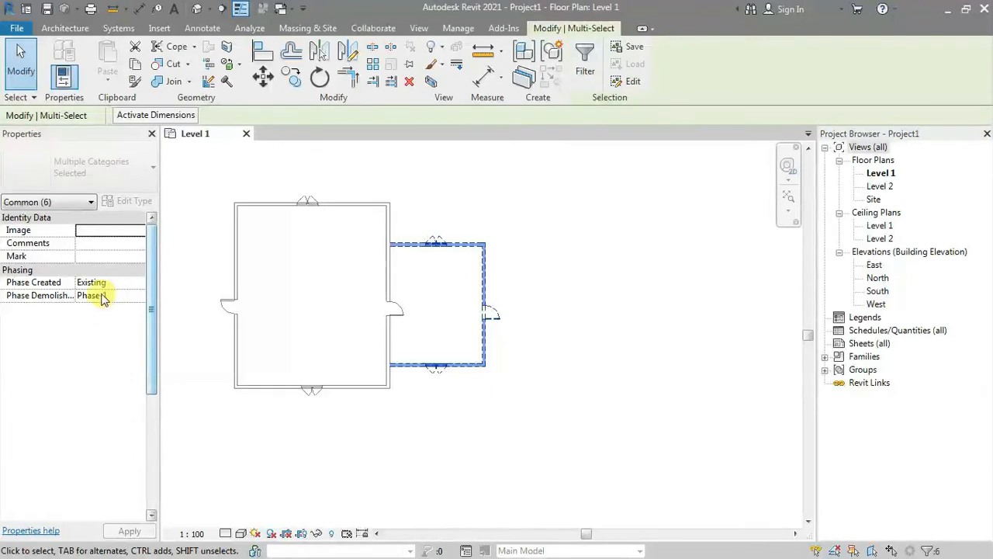
pyautogui.click(532, 463)
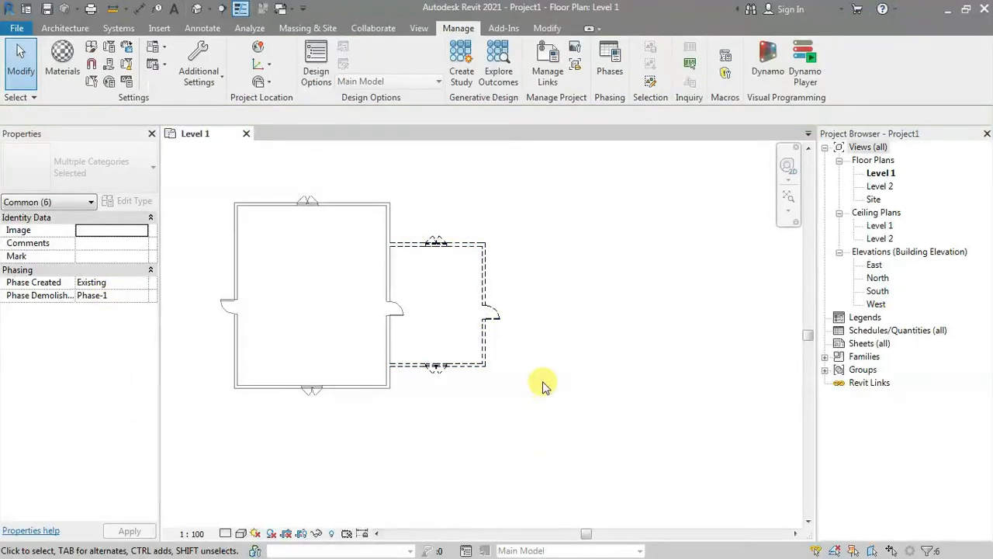
pyautogui.moveTo(548, 328); pyautogui.dragTo(536, 333, button='middle')
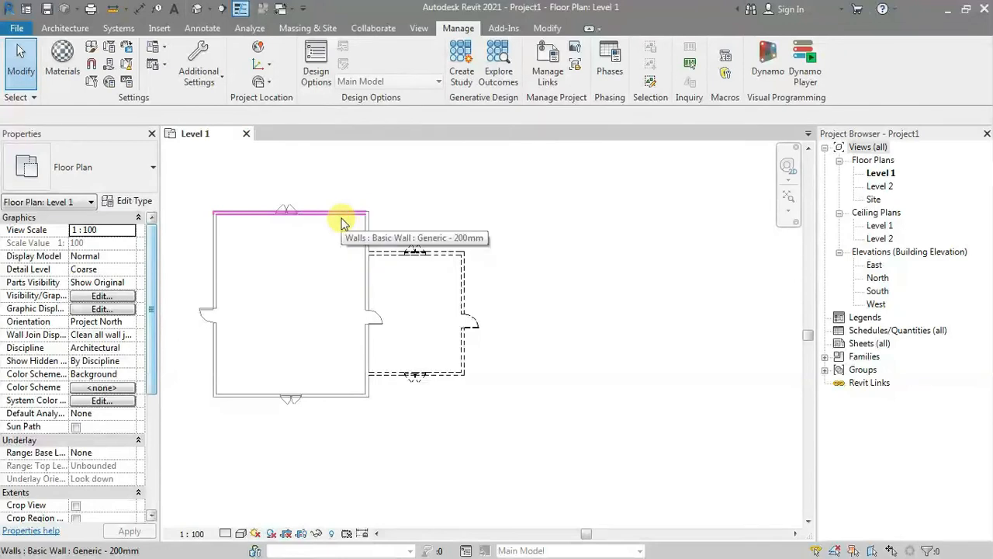
# Draw a separate rectangular room of Generic - 200mm walls, about 7350 by 12000 mm, east of the demolished room and level with the larger room.
pyautogui.click(66, 31)
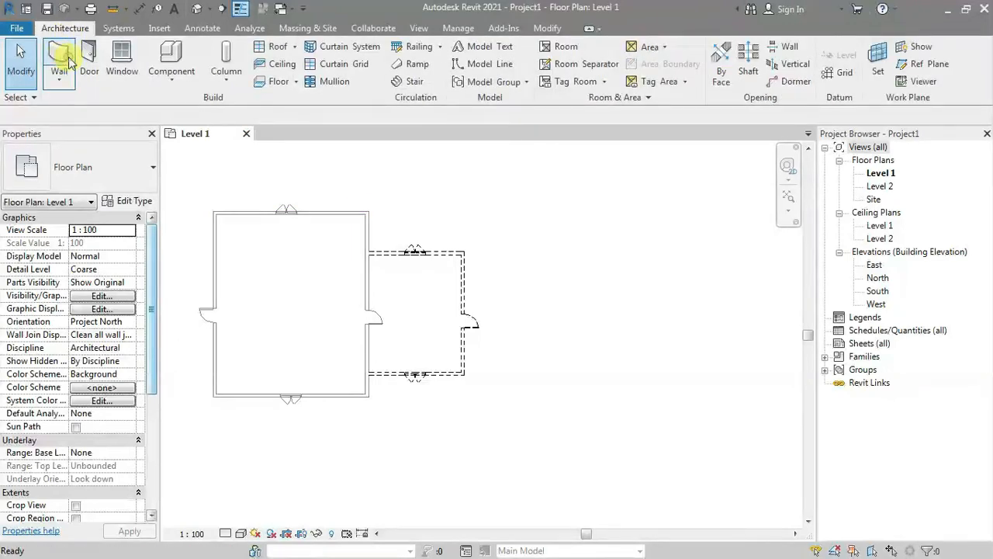
pyautogui.click(475, 210)
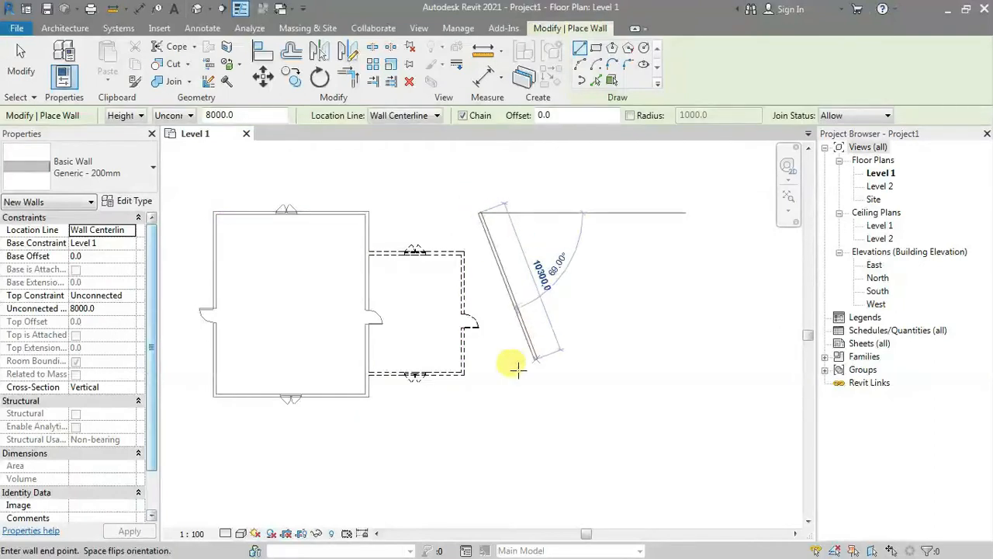
pyautogui.click(595, 48)
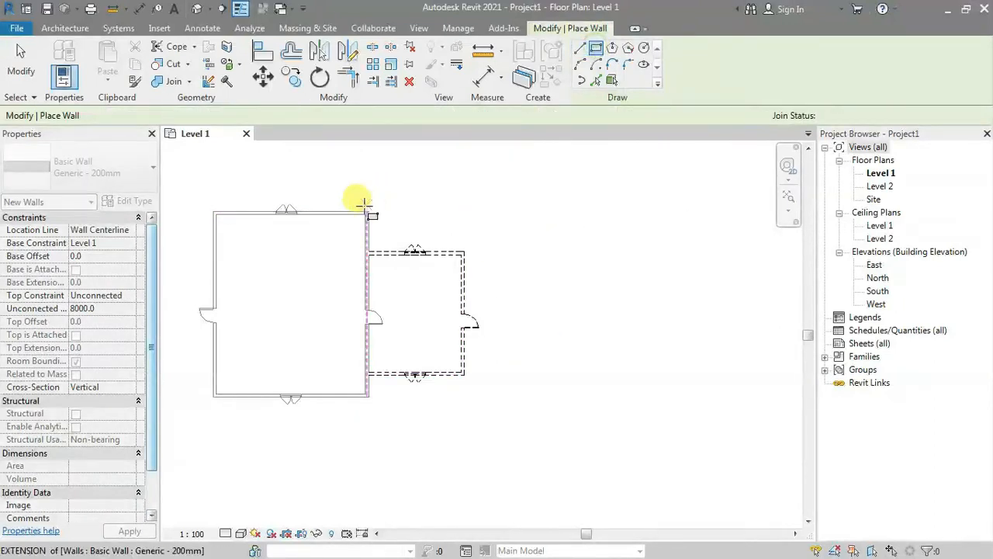
pyautogui.click(482, 213)
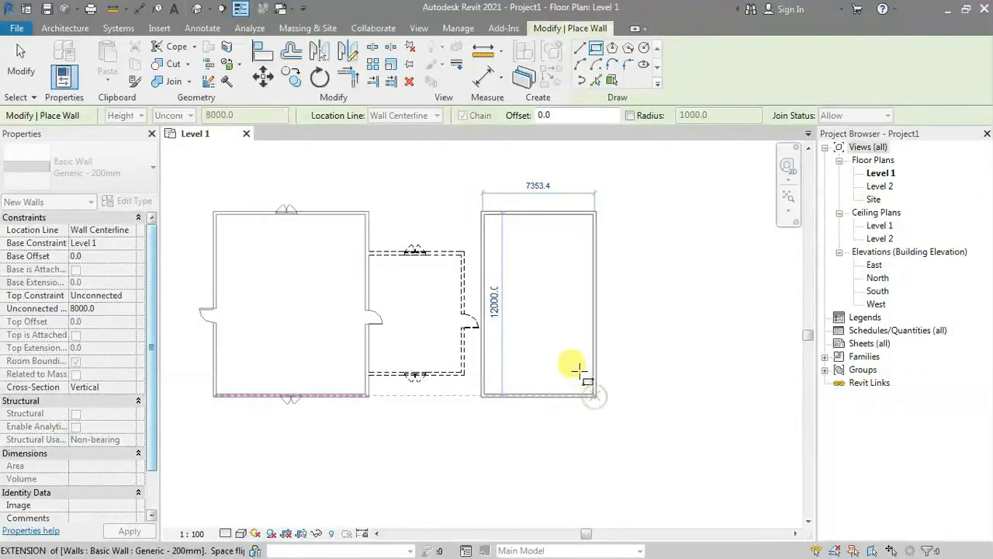
pyautogui.click(595, 395)
pyautogui.press('Escape')
pyautogui.press('Escape')
# Place windows matching the larger room's casement window in the new room's north and south walls, centred 2876.7 mm from each side.
pyautogui.click(286, 207)
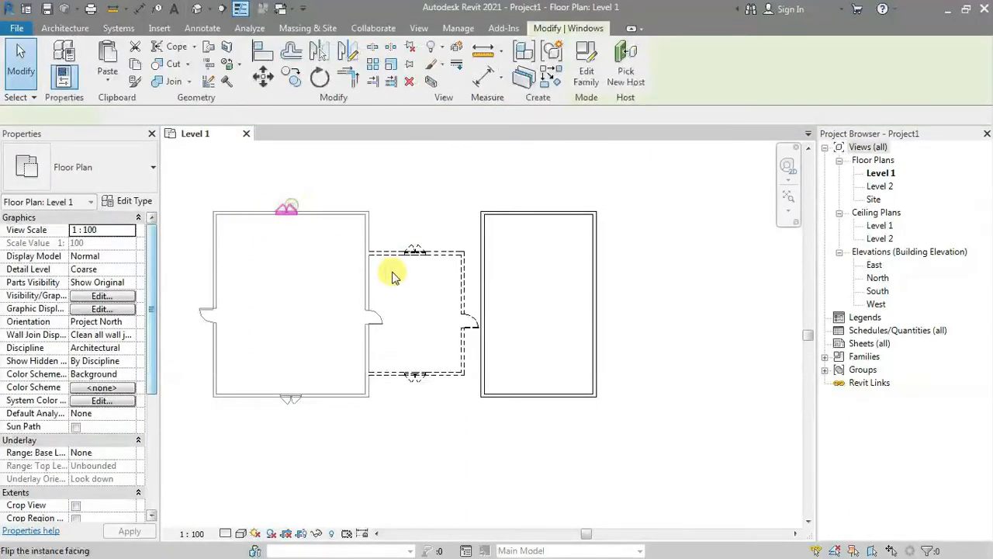
pyautogui.press('c')
pyautogui.press('s')
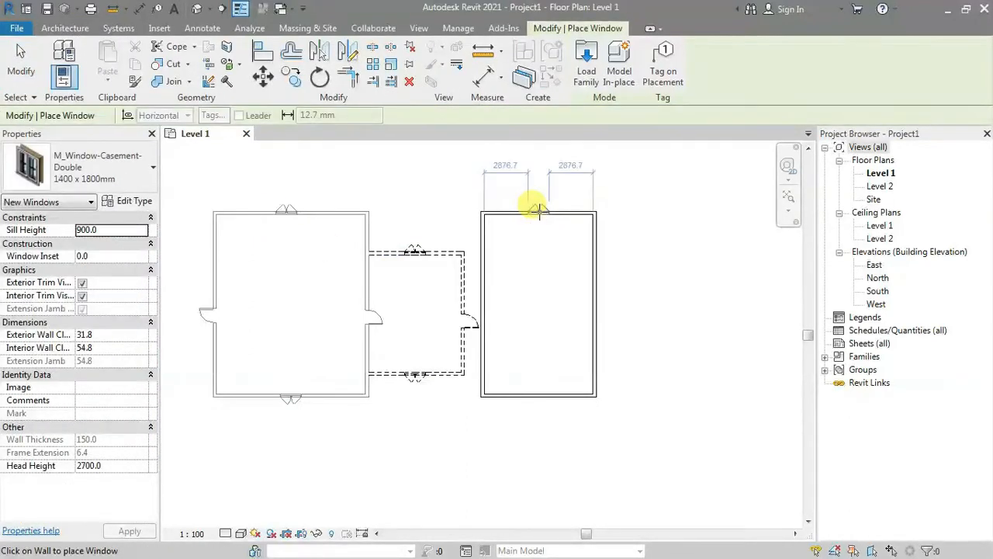
pyautogui.click(546, 335)
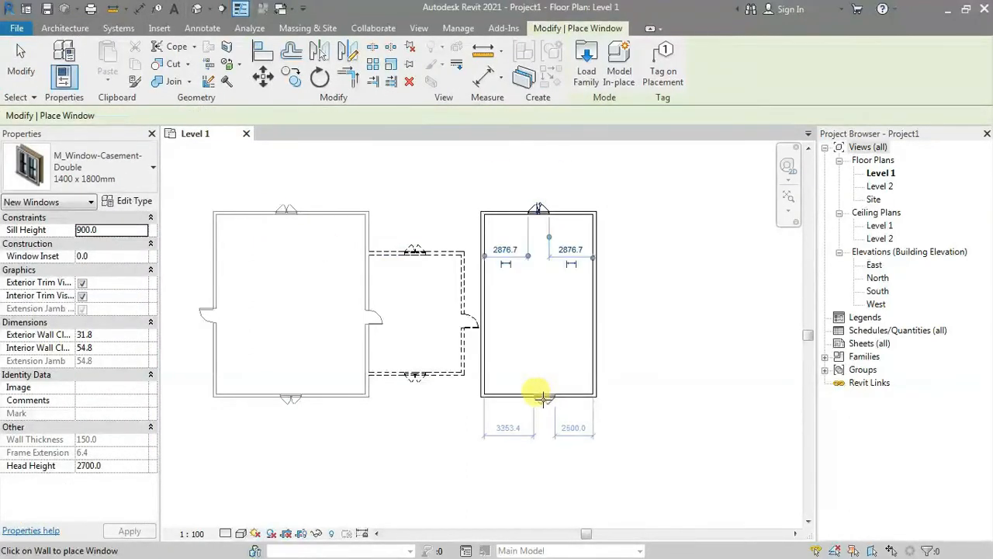
pyautogui.click(538, 397)
pyautogui.press('Escape')
pyautogui.press('Escape')
# Place a door matching the larger room's east door in the new room's east wall, opening outward, 4600 mm from the south wall.
pyautogui.click(376, 325)
pyautogui.press('c')
pyautogui.press('s')
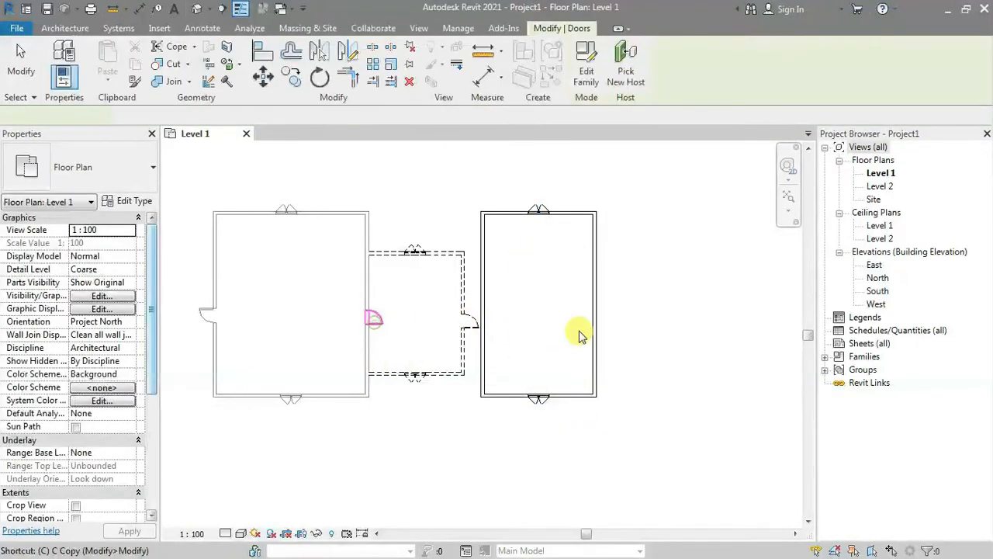
pyautogui.click(598, 314)
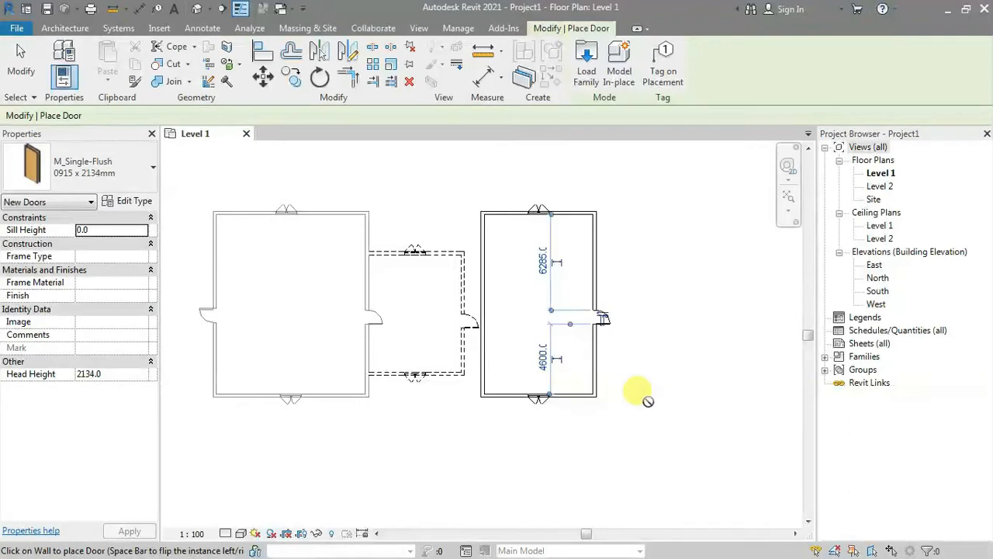
pyautogui.press('Escape')
pyautogui.press('Escape')
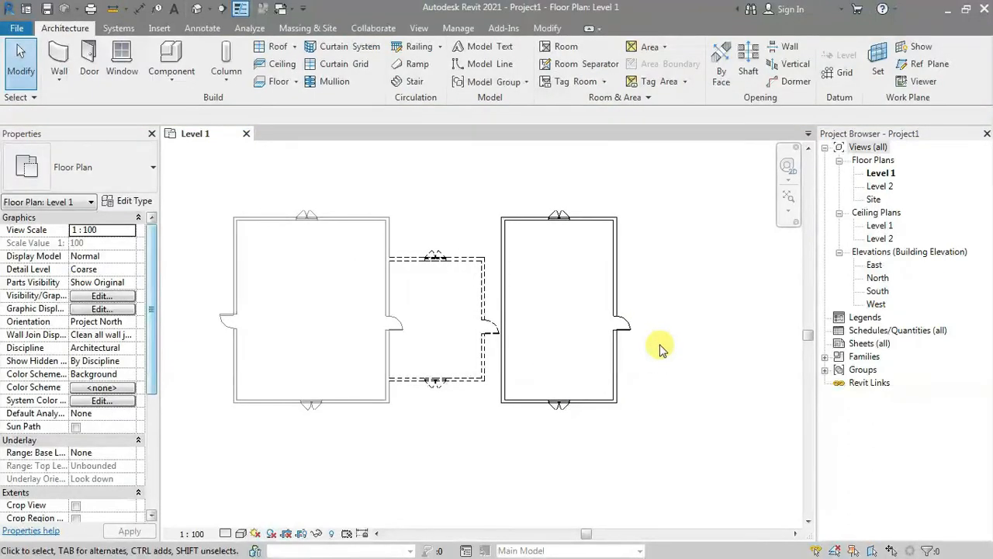
# Check the created and demolished phases assigned to the new east room's walls, windows and door.
pyautogui.moveTo(495, 191); pyautogui.dragTo(650, 427)
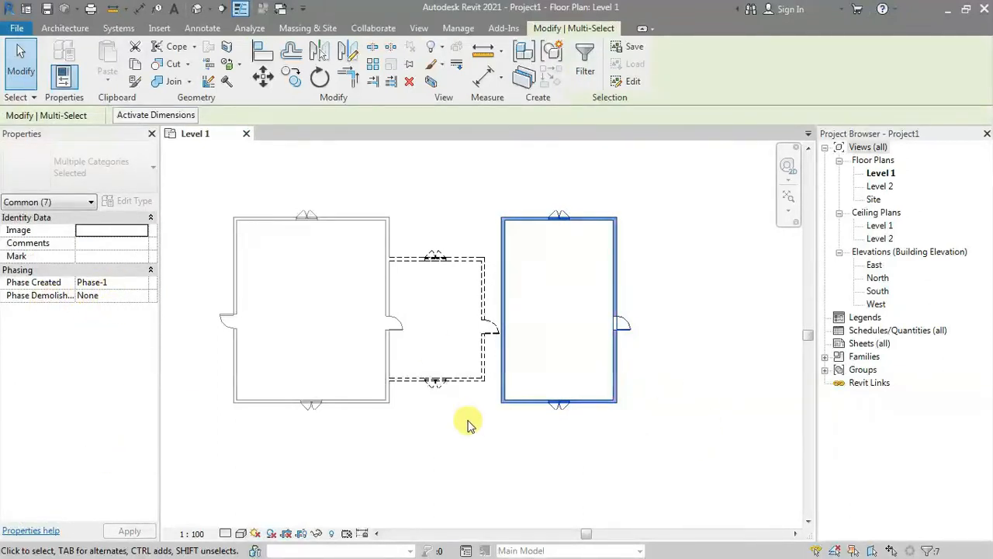
pyautogui.click(462, 442)
pyautogui.moveTo(488, 441); pyautogui.dragTo(520, 437, button='middle')
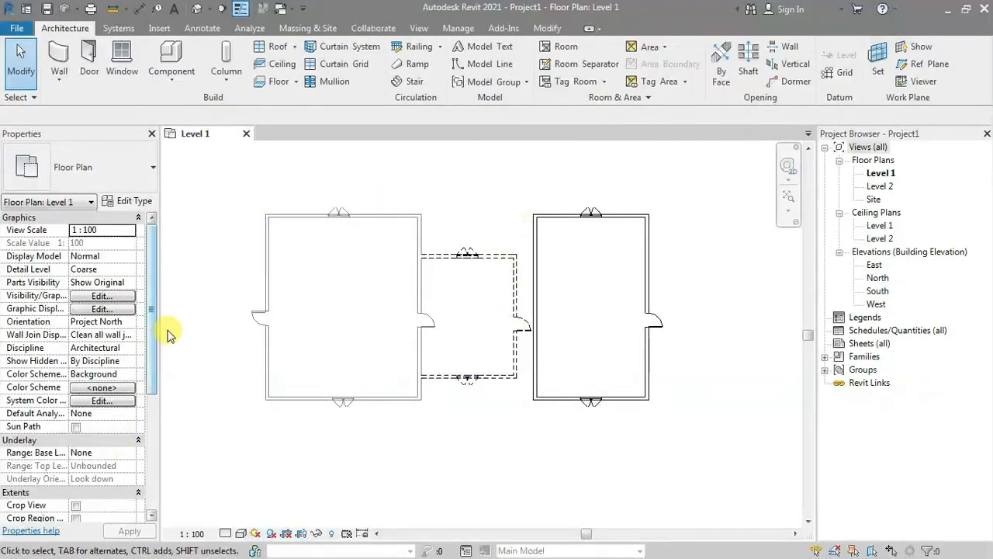
# Set the Level 1 floor plan view's phase to Phase-2.
pyautogui.scroll(-6, 155, 284)
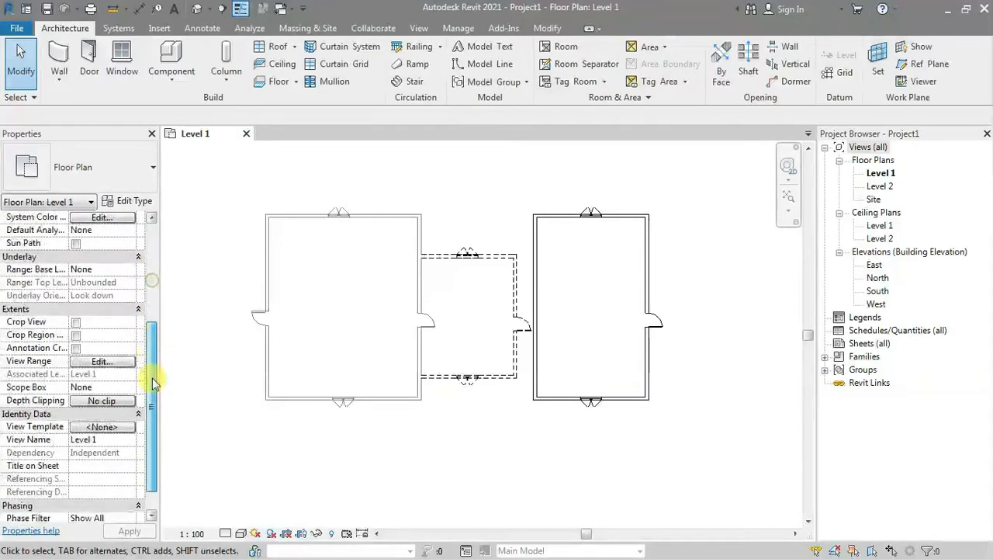
pyautogui.click(123, 492)
pyautogui.click(130, 497)
pyautogui.click(103, 533)
pyautogui.click(434, 457)
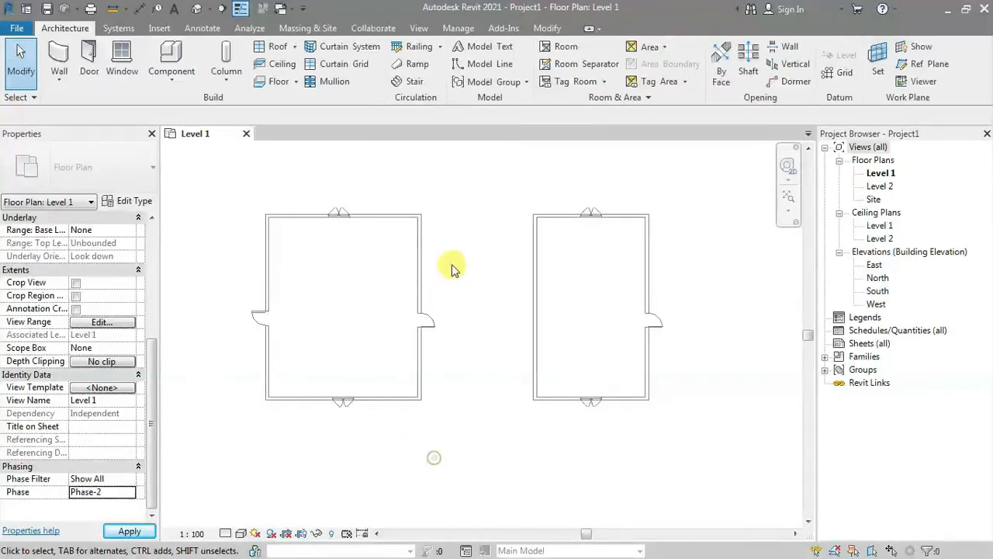
# Draw two horizontal Generic - 200mm walls joining the two rooms, about 2000 mm from their north walls and 1500 mm from their south walls.
pyautogui.click(58, 66)
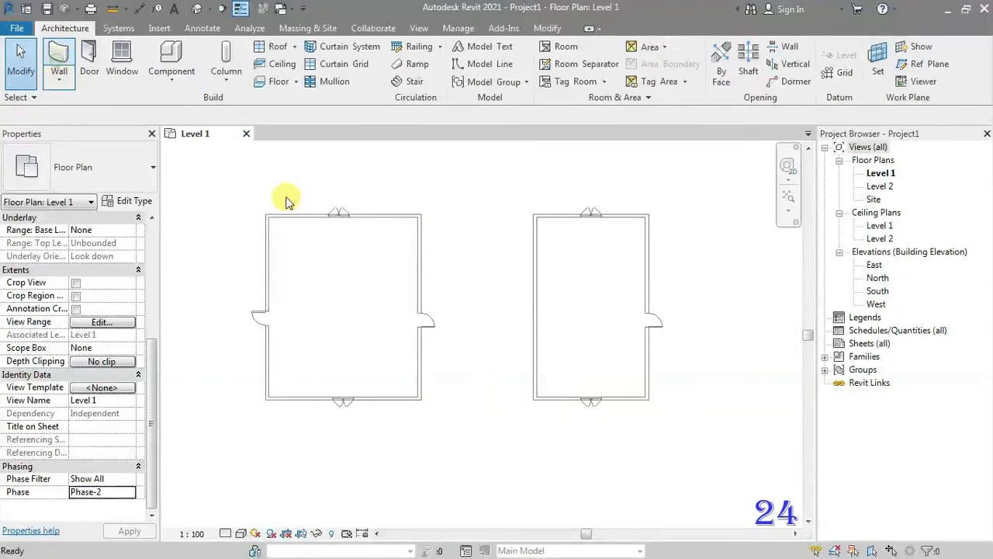
pyautogui.click(420, 249)
pyautogui.click(534, 249)
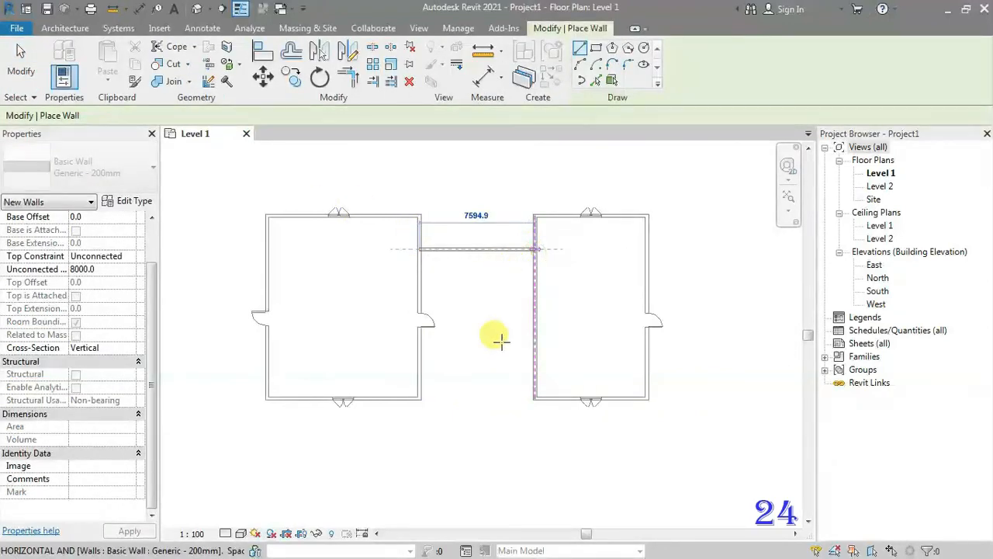
pyautogui.click(419, 375)
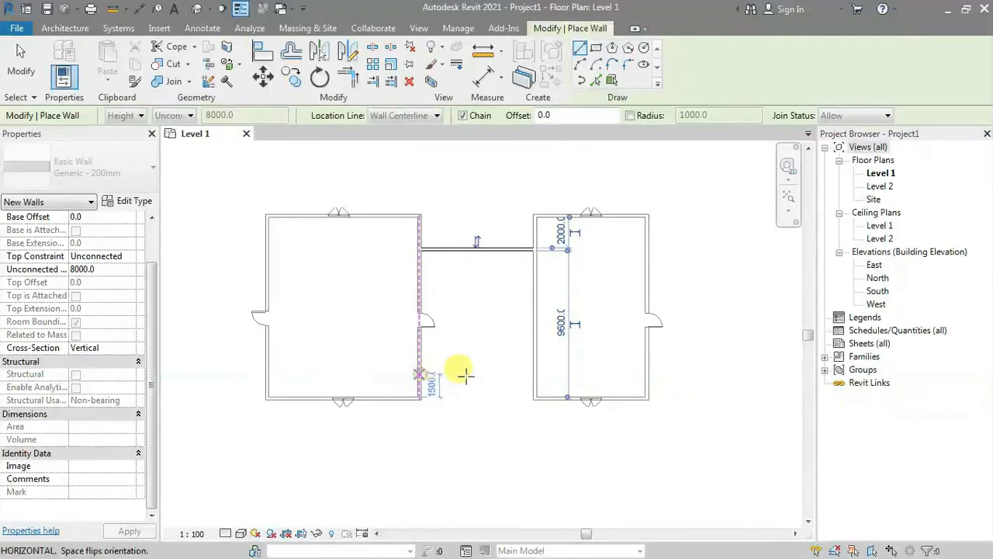
pyautogui.click(533, 375)
pyautogui.press('Escape')
pyautogui.press('Escape')
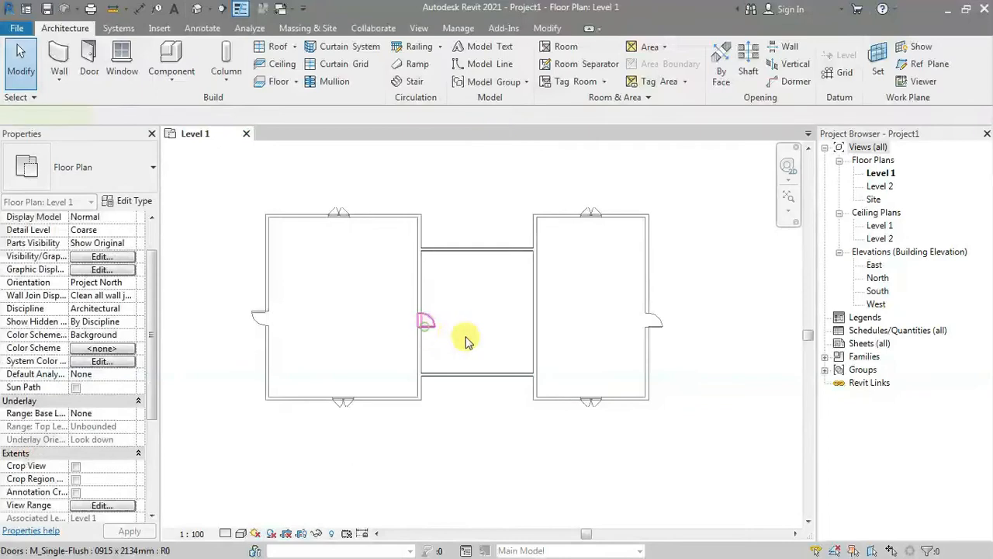
# Place an M_Single-Flush 0915 x 2134mm door in the east room's west wall, opening into the connecting room, about 2800 mm from its south wall.
pyautogui.press('d')
pyautogui.press('r')
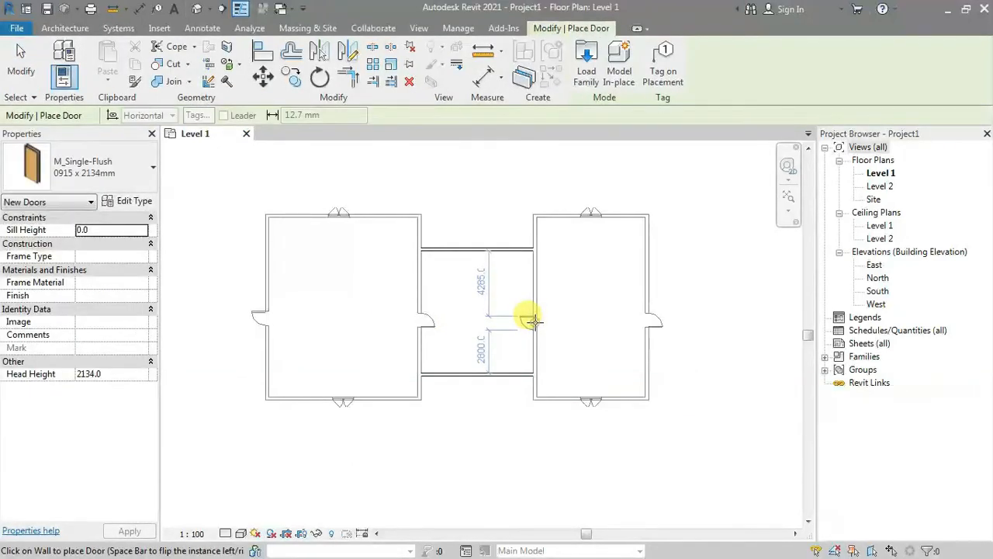
pyautogui.click(533, 320)
pyautogui.press('Escape')
pyautogui.press('Escape')
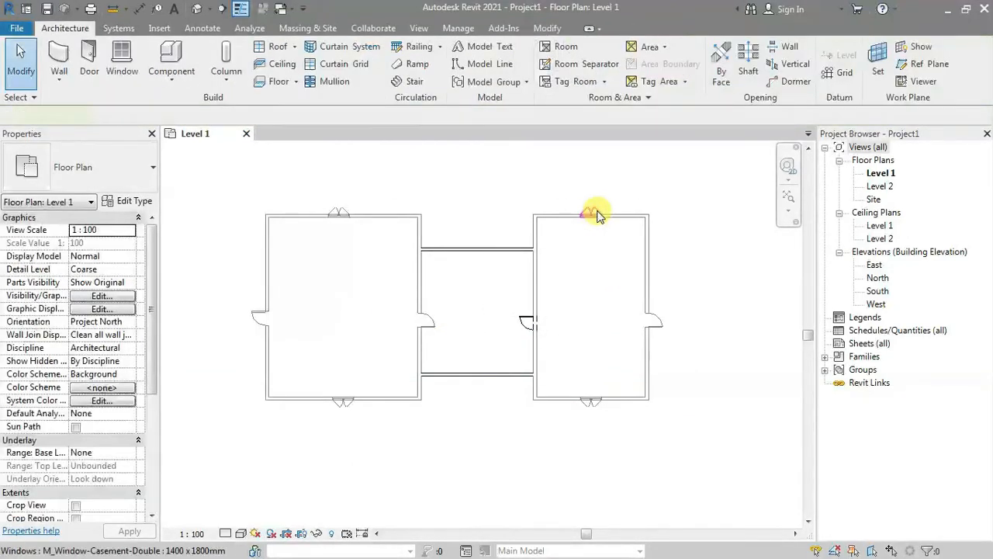
# Place windows matching the east room's casement window in the connecting room's north and south walls, the north one centred 2997.5 mm from each side.
pyautogui.click(598, 216)
pyautogui.press('c')
pyautogui.press('s')
pyautogui.click(477, 245)
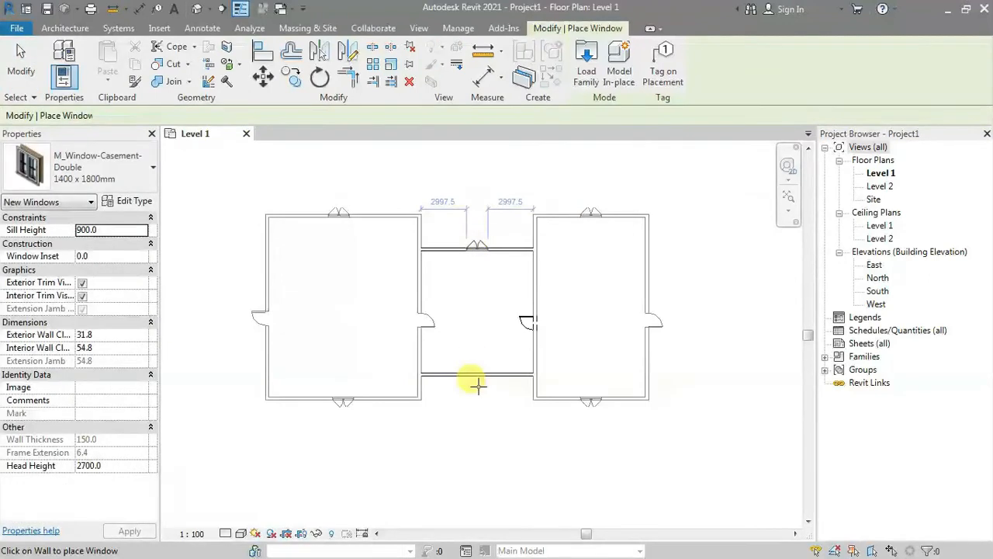
pyautogui.click(479, 376)
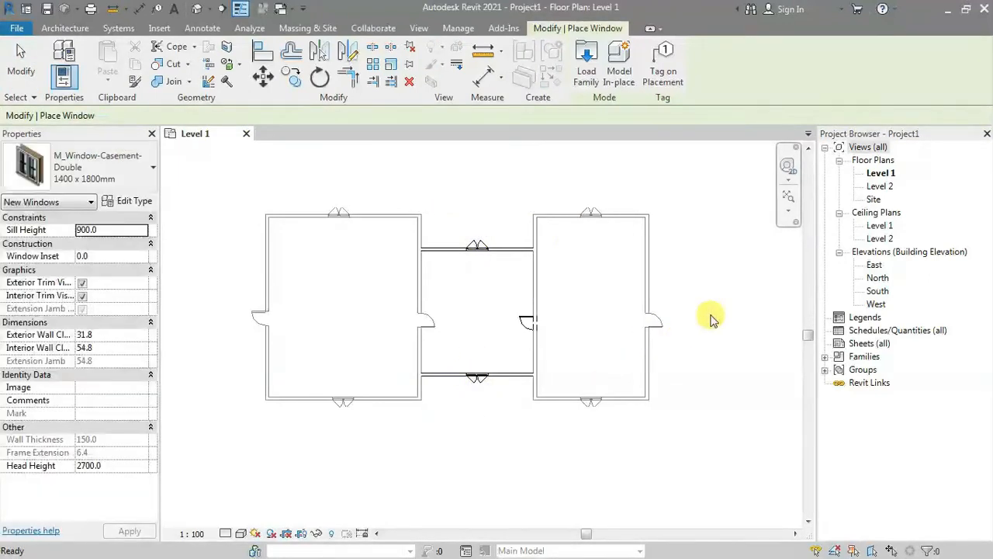
pyautogui.press('Escape')
pyautogui.press('Escape')
# Compare the project phases in the Level 1 plan by switching the view's phase to Existing, Phase-1 and back to Phase-2.
pyautogui.scroll(2, 499, 210)
pyautogui.moveTo(151, 390); pyautogui.dragTo(152, 508)
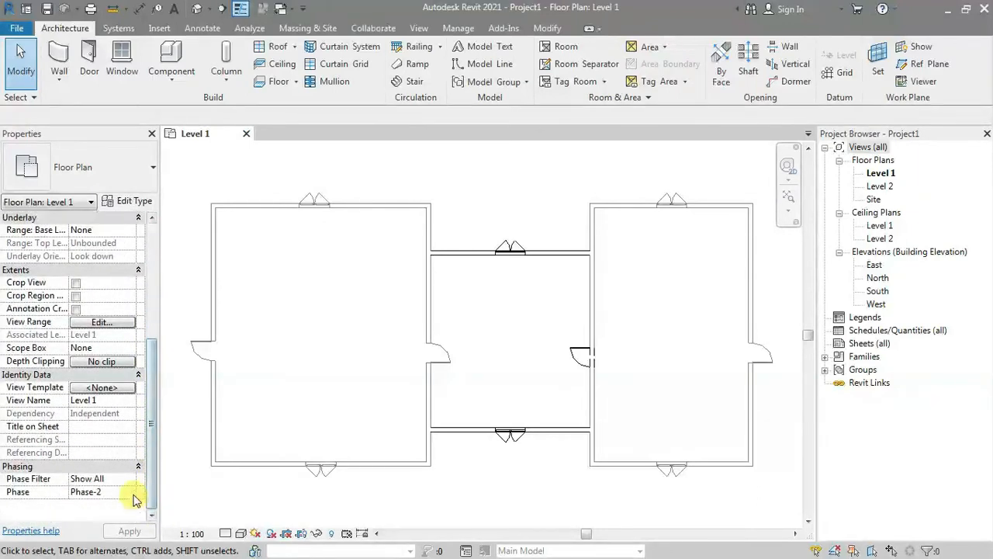
pyautogui.click(133, 494)
pyautogui.click(131, 492)
pyautogui.click(101, 505)
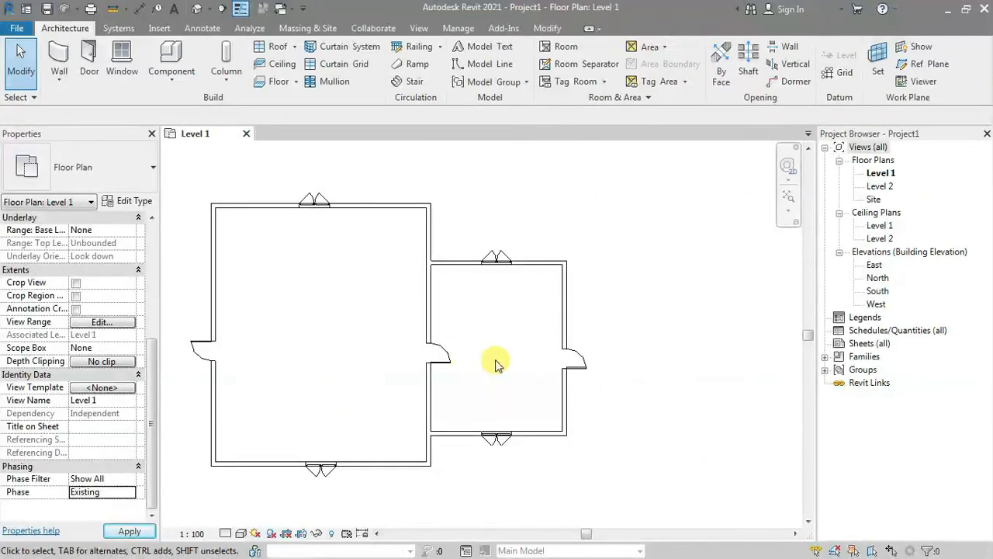
pyautogui.click(133, 494)
pyautogui.click(128, 517)
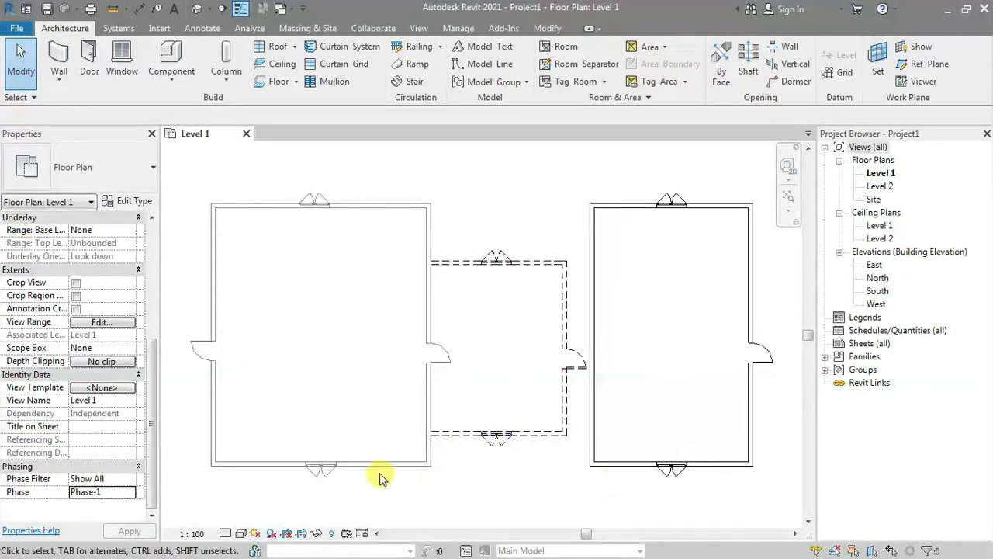
pyautogui.click(122, 497)
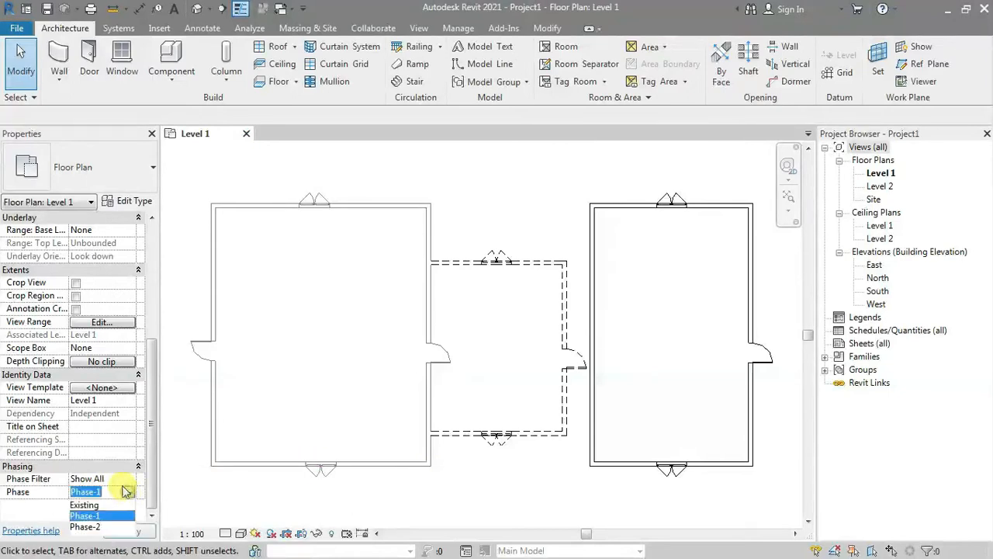
pyautogui.click(78, 527)
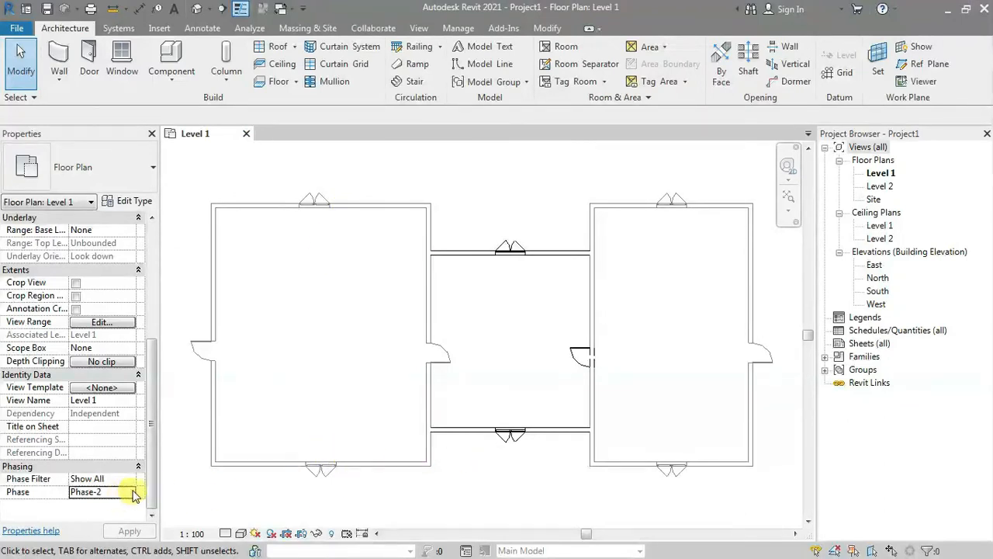
# Duplicate the Level 1 floor plan view twice without detailing.
pyautogui.rightClick(889, 174)
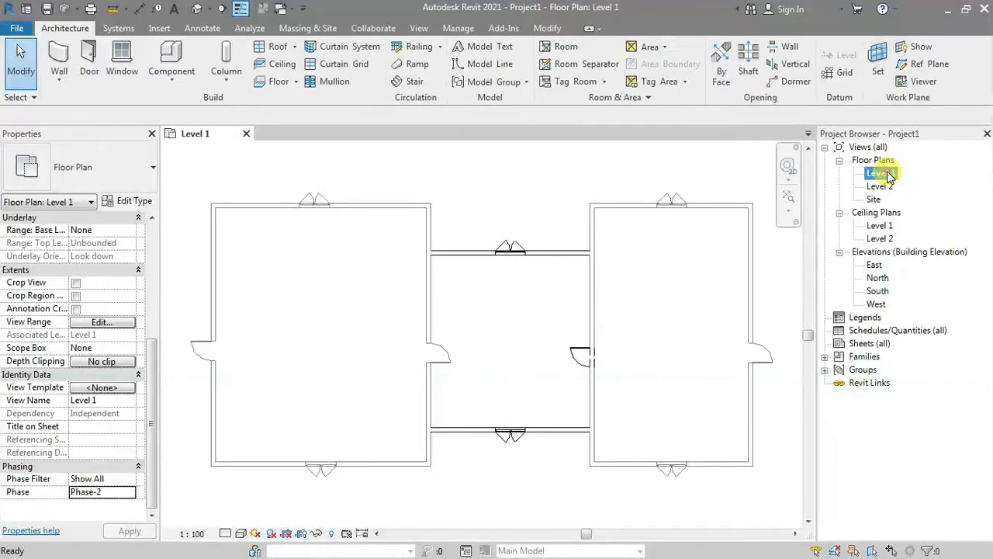
pyautogui.moveTo(847, 289)
pyautogui.click(733, 288)
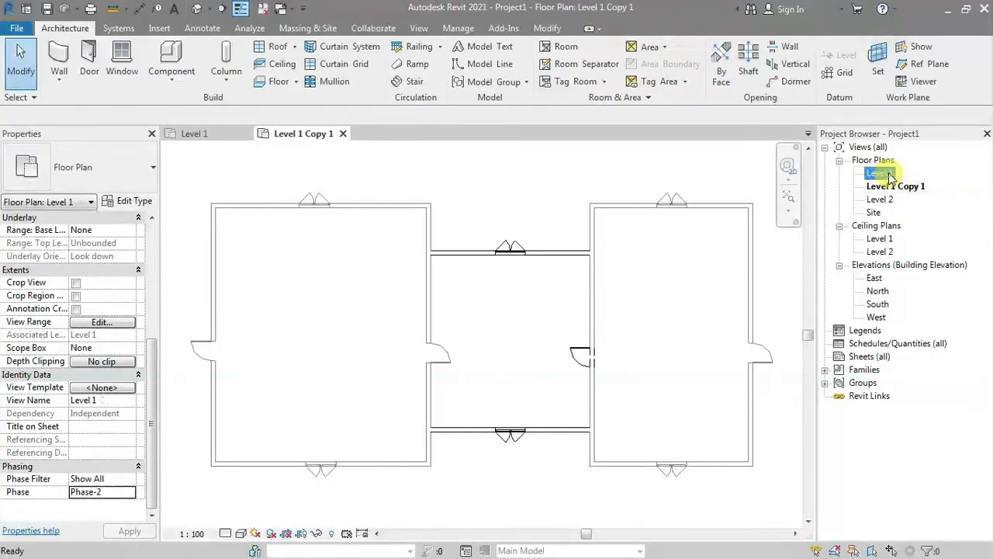
pyautogui.rightClick(889, 175)
pyautogui.moveTo(847, 288)
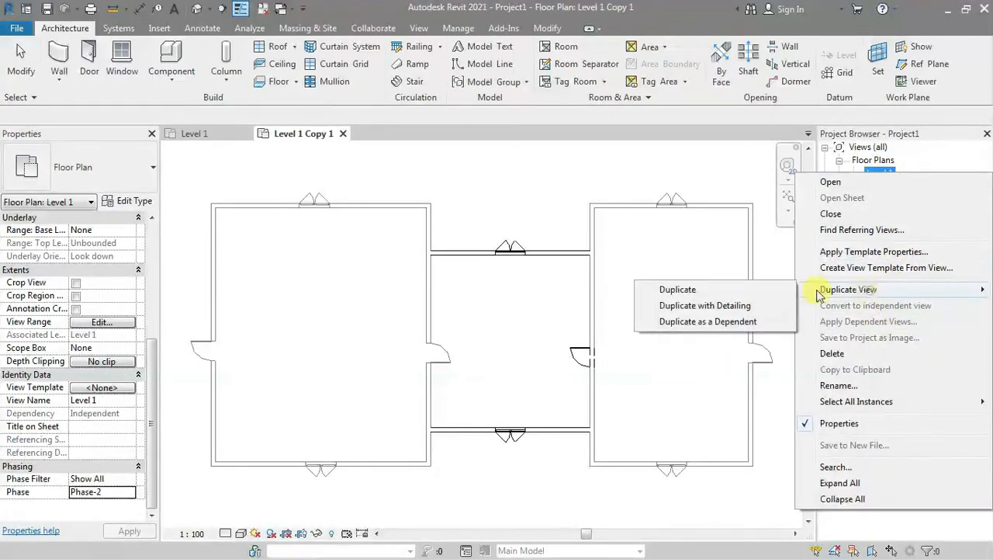
pyautogui.click(732, 290)
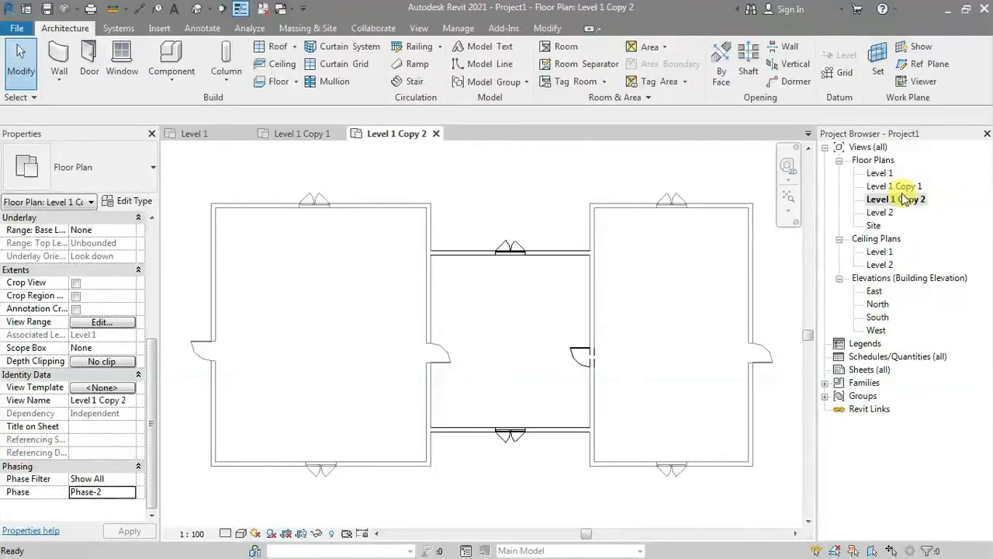
# Rename the Level 1 Copy 2 view as Level 1-Phase-1 and the Level 1 Copy 1 view as Level 1-Phase-2.
pyautogui.click(904, 200)
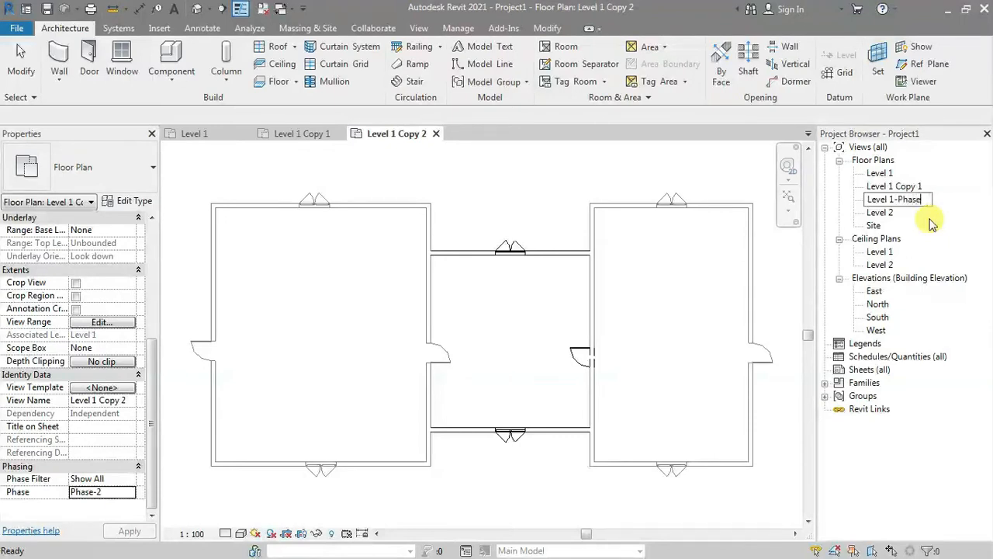
pyautogui.press('Return')
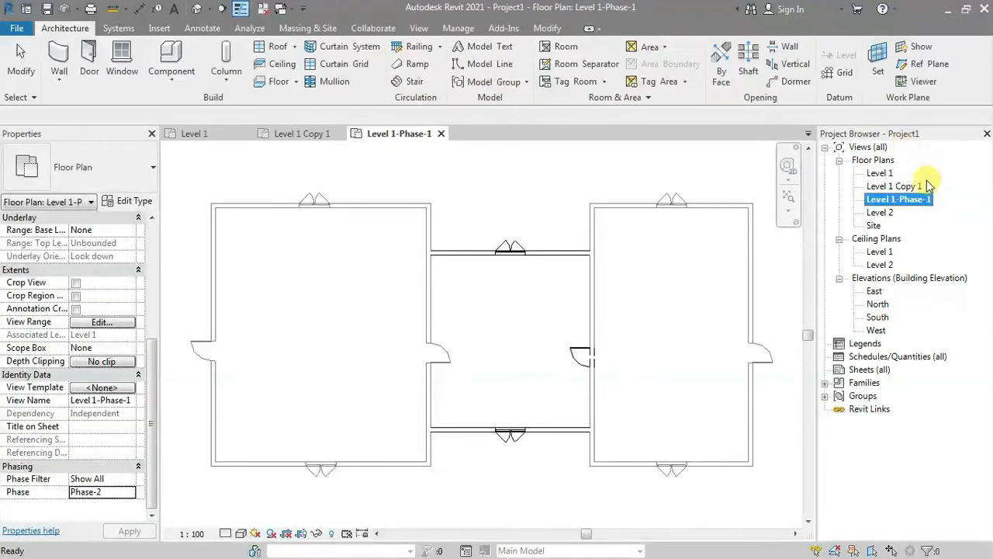
pyautogui.click(915, 187)
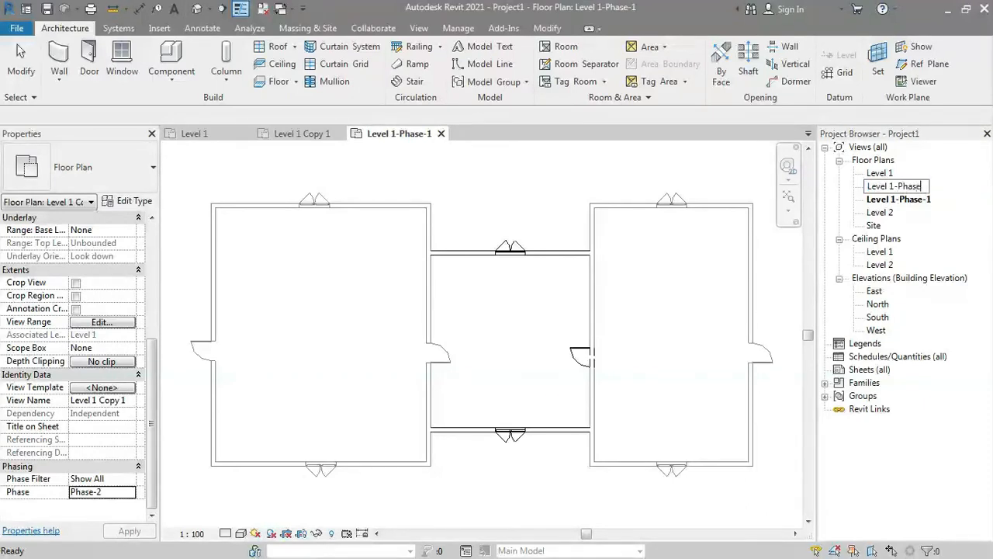
pyautogui.press('Return')
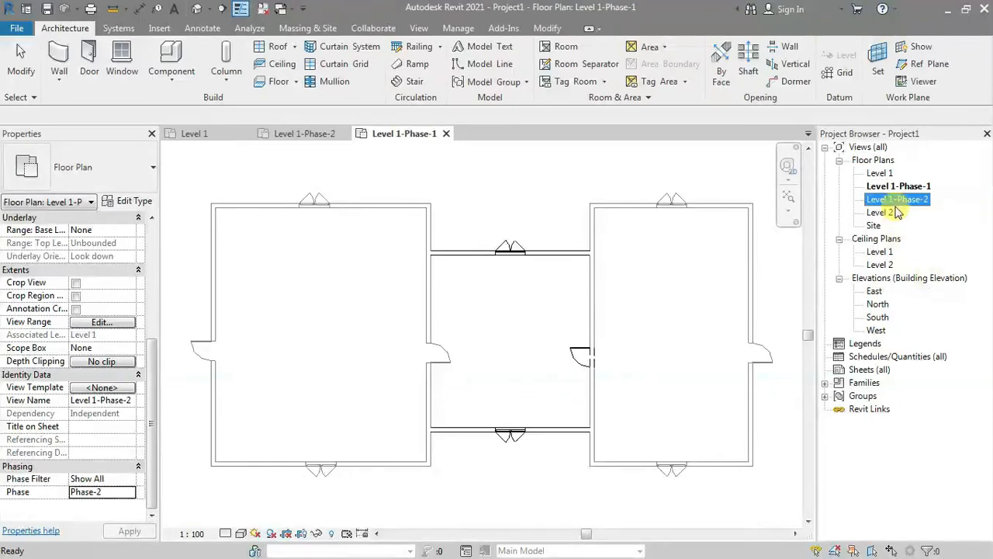
# Rename the original Level 1 floor plan as Level 1-Existing, without renaming the corresponding level and views.
pyautogui.click(879, 173)
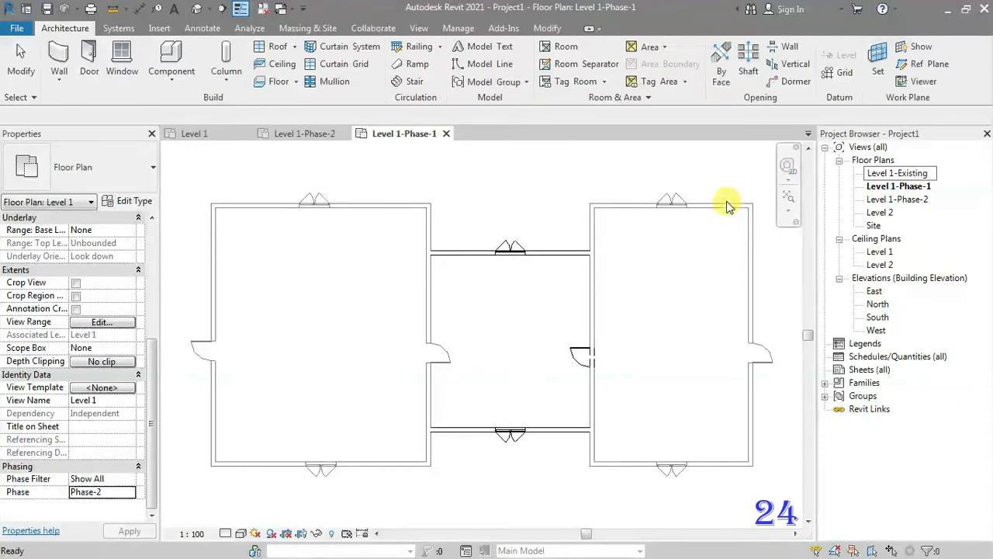
pyautogui.press('Return')
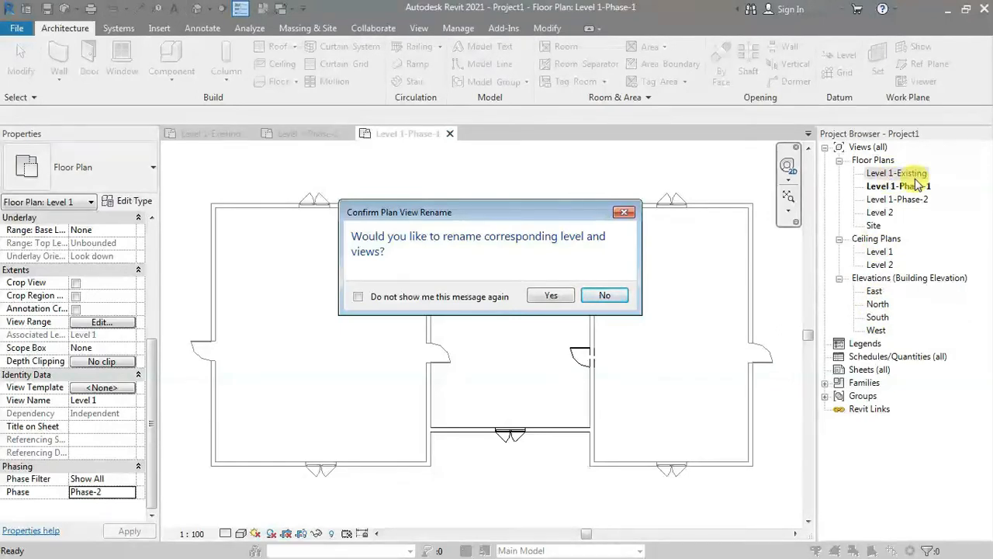
pyautogui.click(613, 298)
# Open the North elevation, examine the level names and the rooms' phase display, and close the view.
pyautogui.click(879, 304)
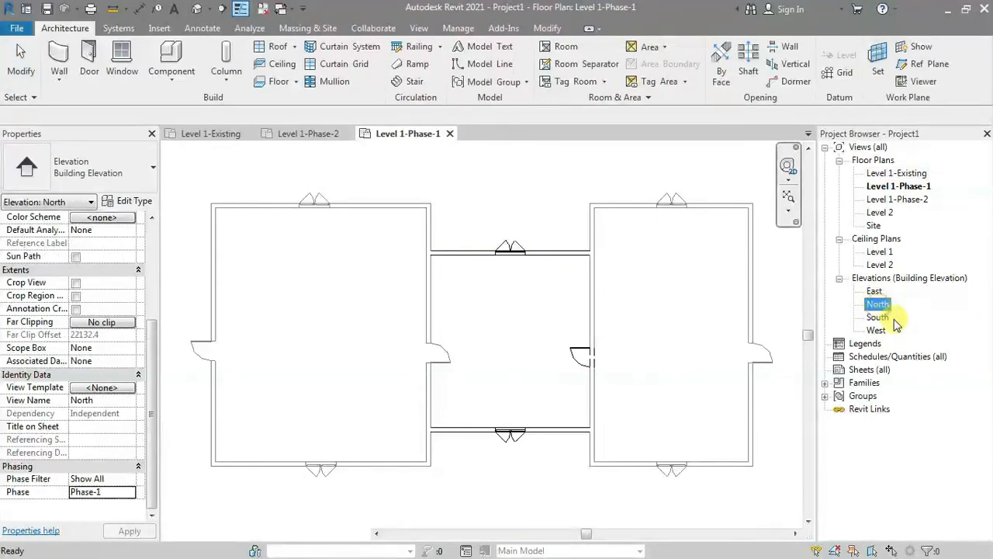
pyautogui.doubleClick(878, 304)
pyautogui.scroll(3, 725, 415)
pyautogui.moveTo(727, 432); pyautogui.dragTo(633, 427, button='middle')
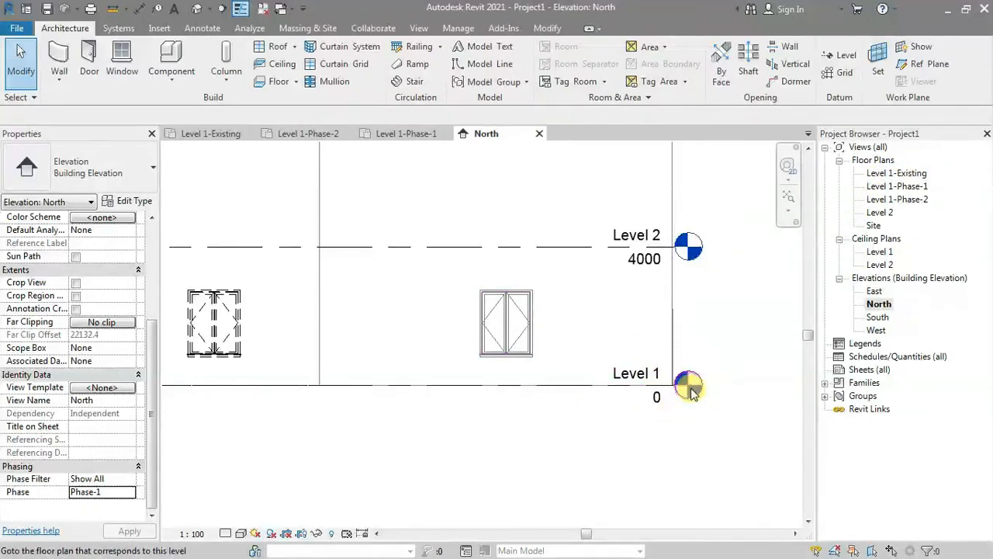
pyautogui.scroll(-2, 762, 388)
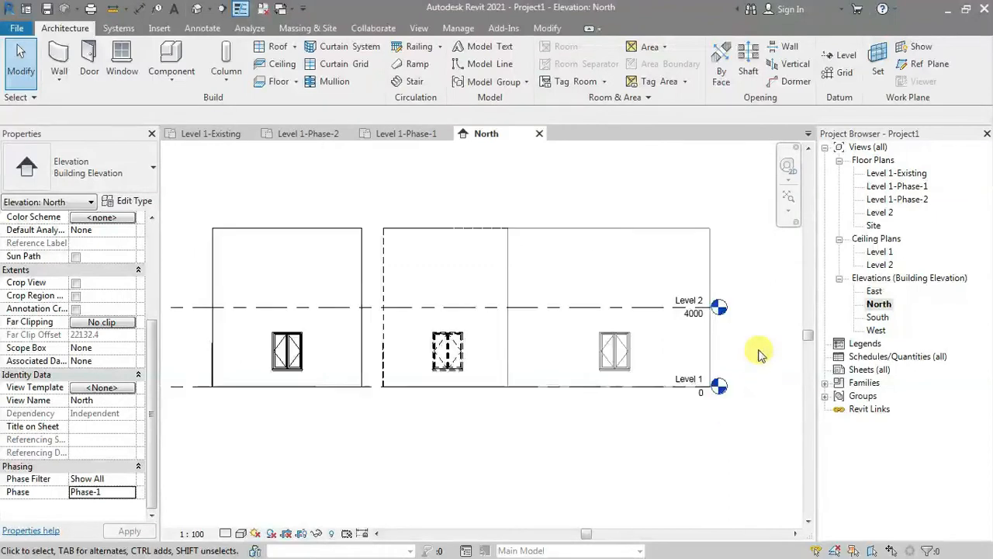
pyautogui.click(539, 134)
pyautogui.scroll(-3, 605, 356)
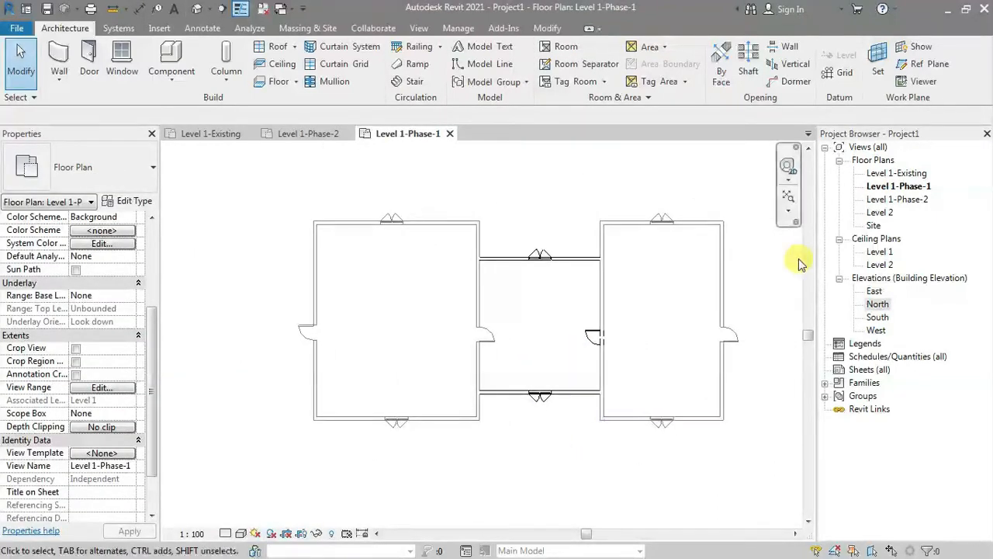
# Open the Level 1-Existing floor plan and set its phase to Existing.
pyautogui.doubleClick(896, 173)
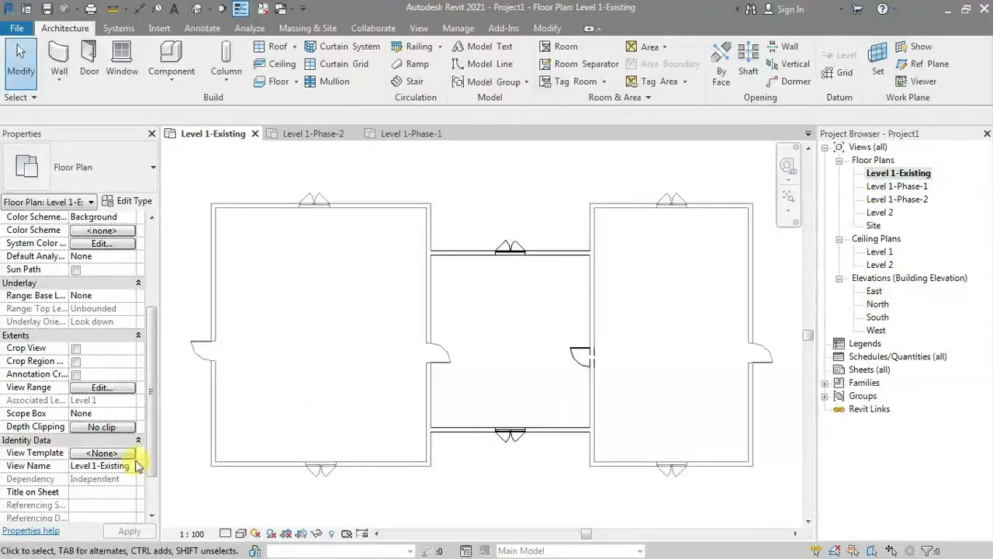
pyautogui.scroll(-2, 152, 450)
pyautogui.click(124, 492)
pyautogui.click(129, 492)
pyautogui.click(87, 505)
# Open the Level 1-Phase-1 floor plan and set its phase to Phase-1.
pyautogui.doubleClick(922, 186)
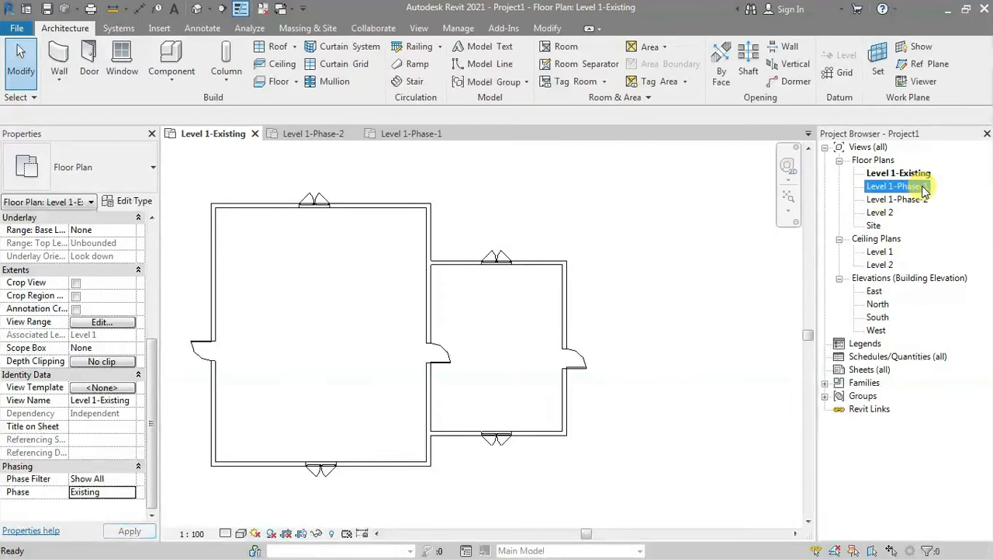
pyautogui.click(132, 492)
pyautogui.click(87, 516)
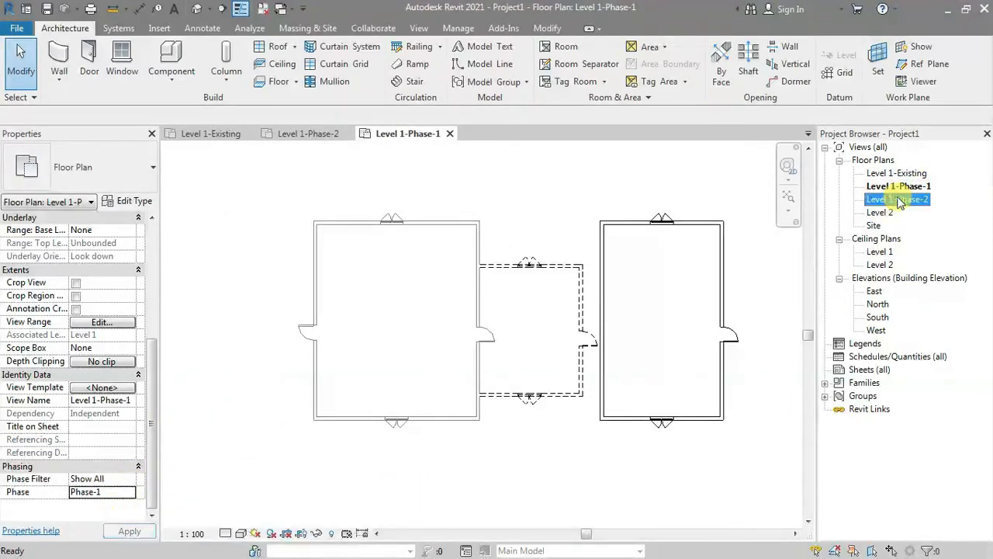
# Open the Level 1-Phase-2 floor plan and check that its phase is Phase-2.
pyautogui.doubleClick(892, 200)
pyautogui.click(131, 493)
pyautogui.click(131, 493)
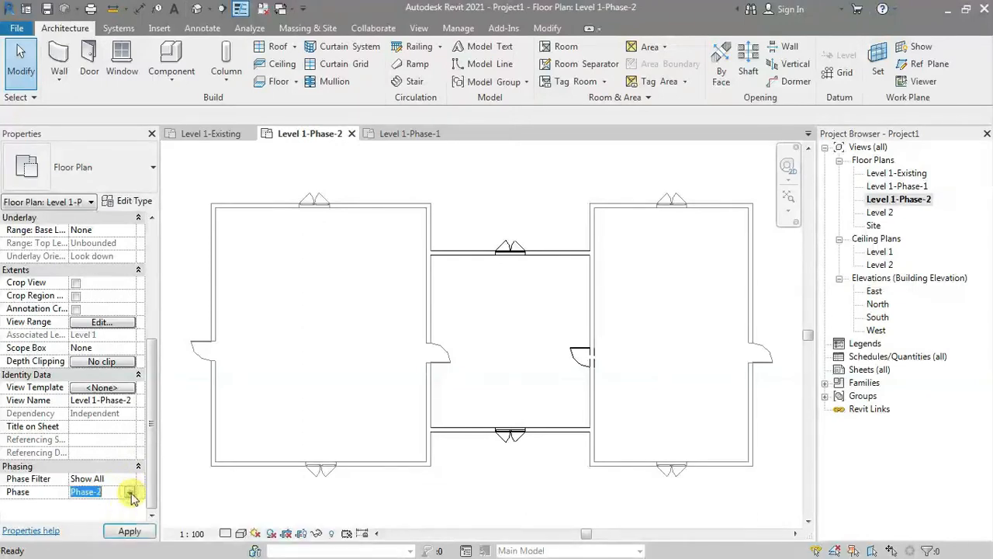
pyautogui.click(186, 496)
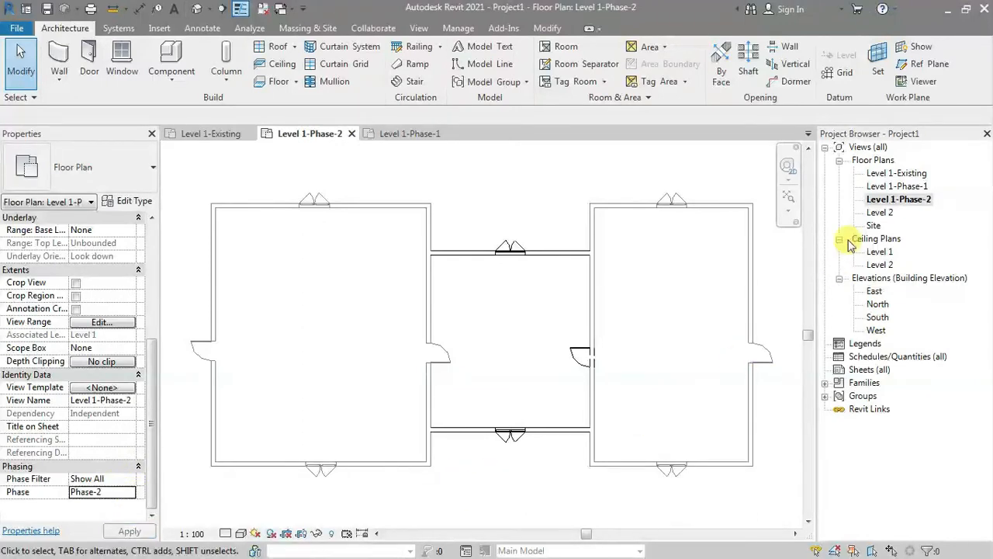
# Review the Level 1-Existing, Level 1-Phase-1 and Level 1-Phase-2 floor plans in turn.
pyautogui.doubleClick(892, 173)
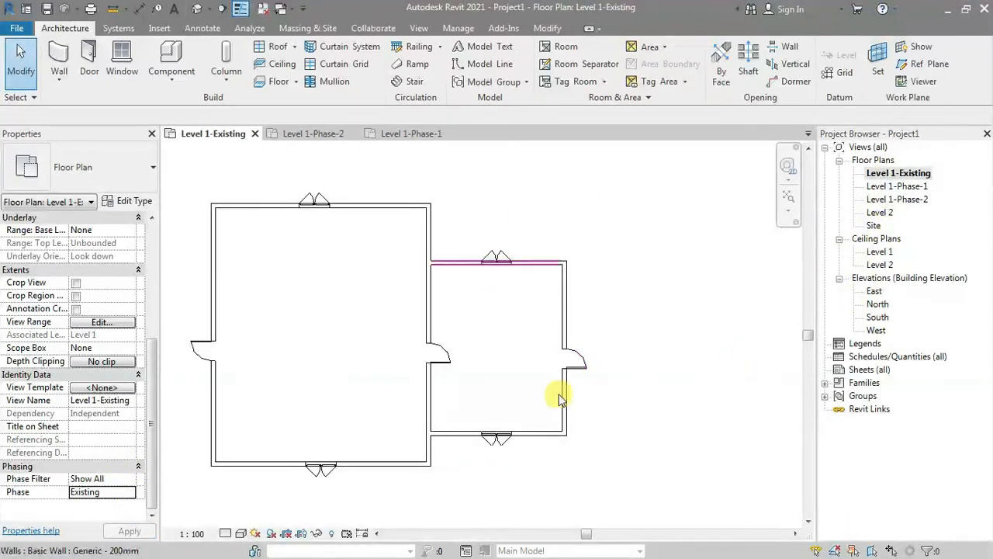
pyautogui.doubleClick(899, 187)
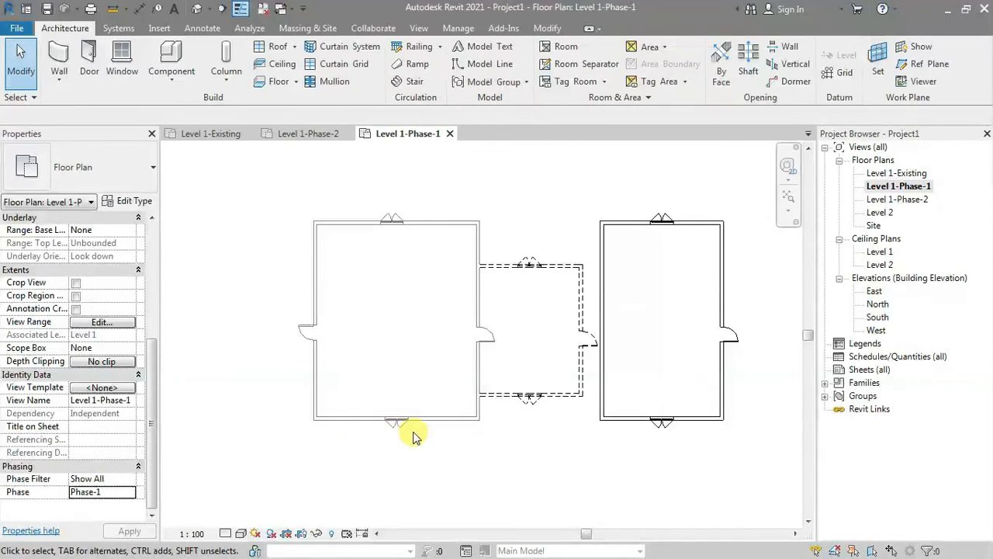
pyautogui.doubleClick(892, 203)
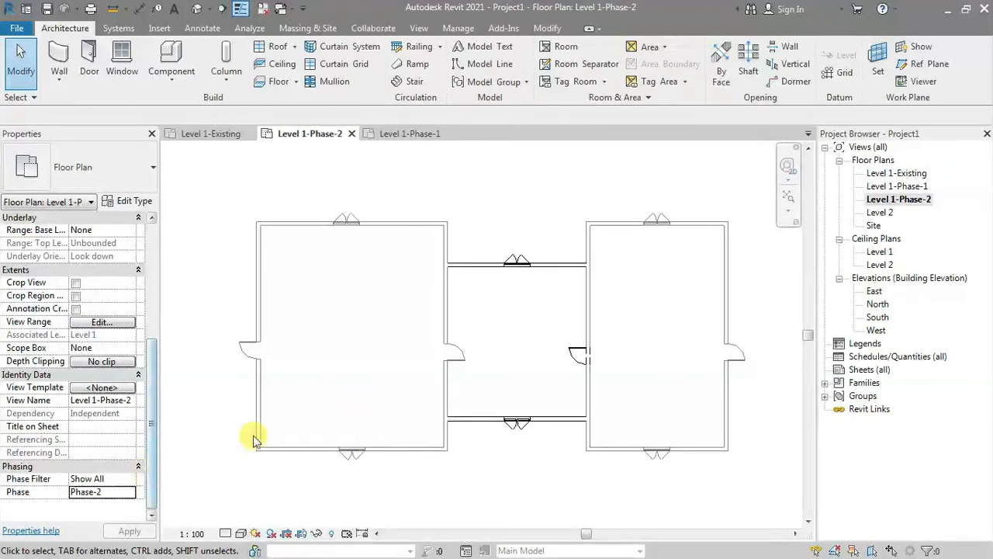
# Open the Level 1-Phase-1 floor plan and add a phase filter named Demo Only in the project's phasing settings.
pyautogui.doubleClick(899, 186)
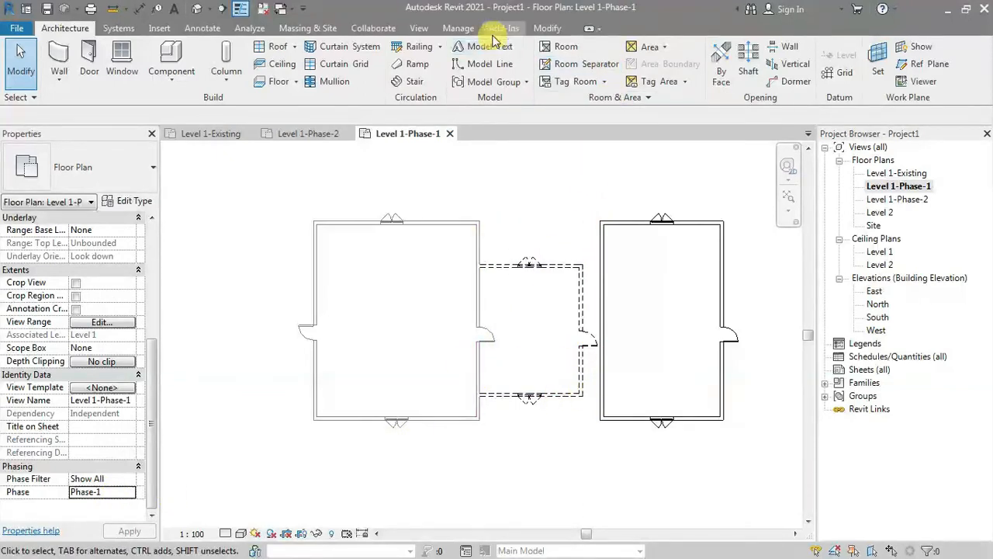
pyautogui.click(458, 28)
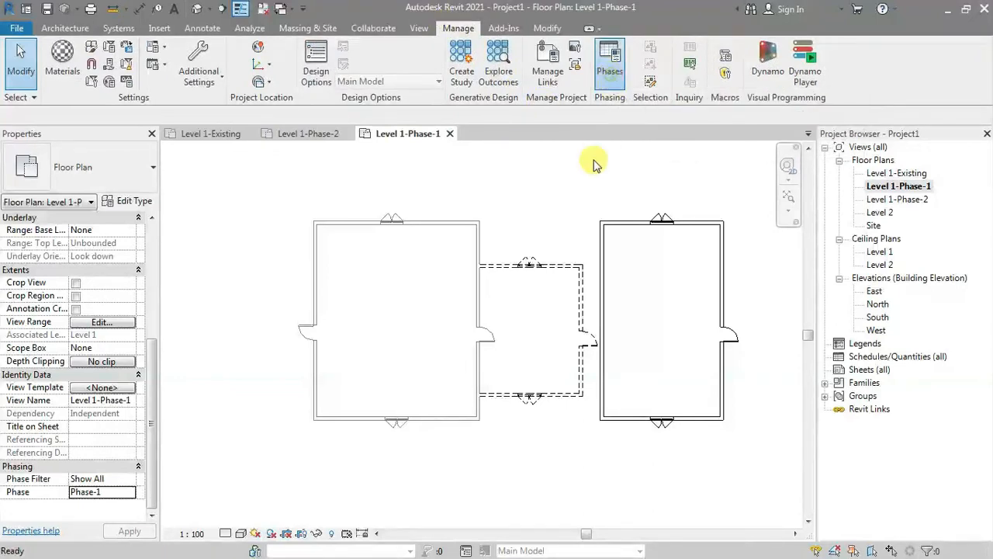
pyautogui.click(609, 62)
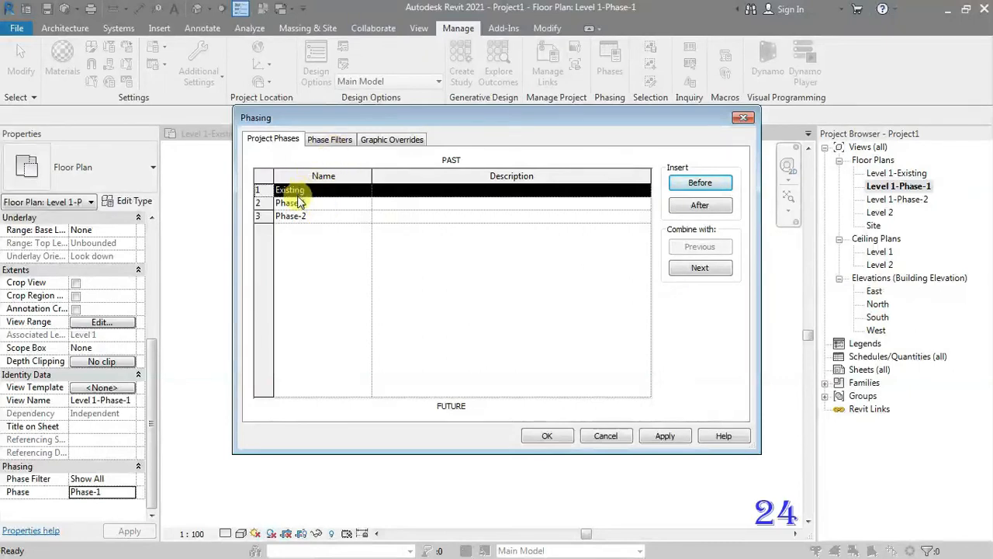
pyautogui.click(329, 140)
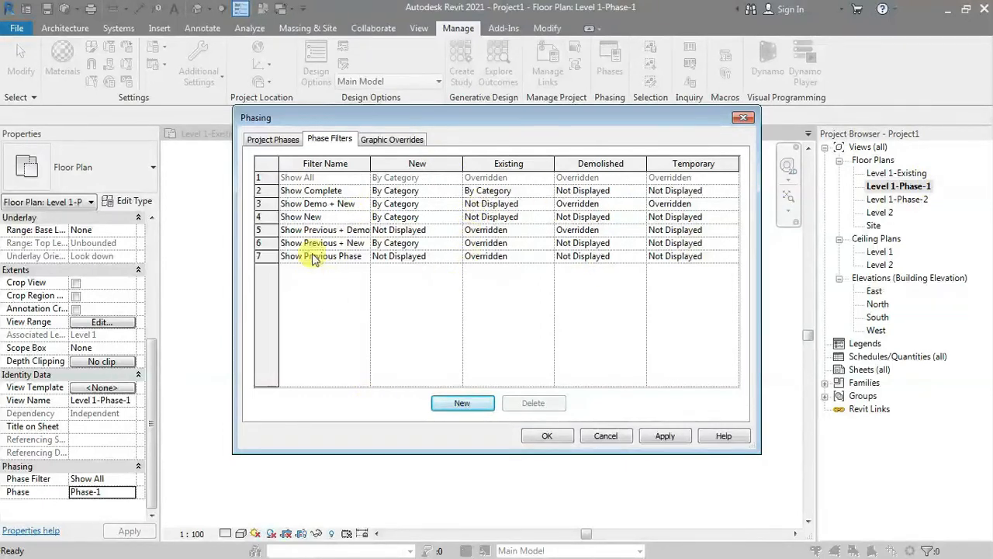
pyautogui.click(463, 403)
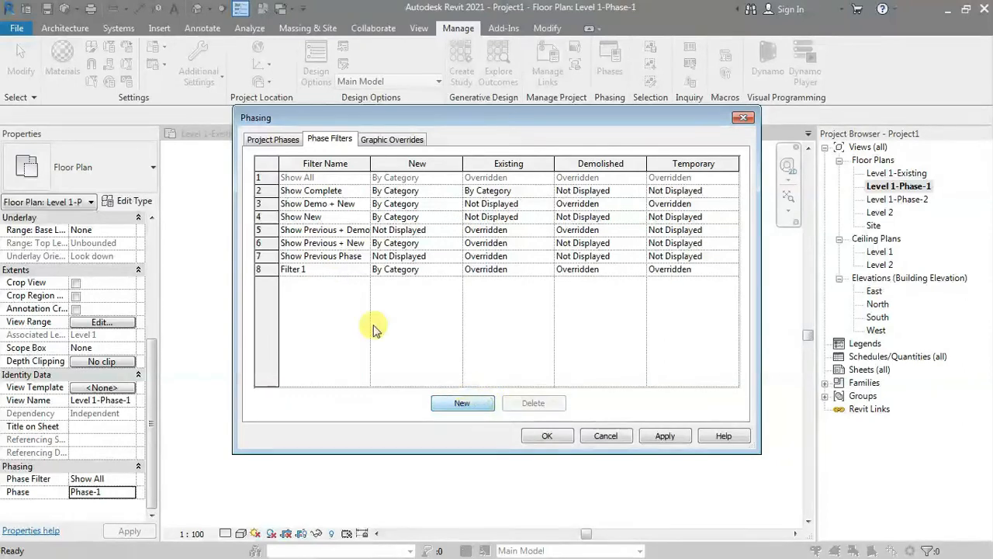
pyautogui.click(346, 271)
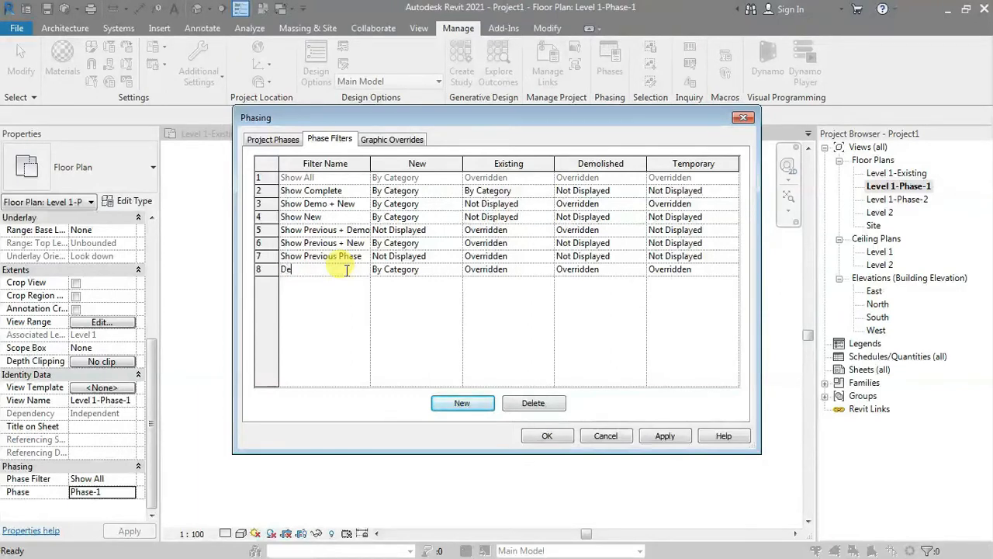
pyautogui.write('Demo Only')
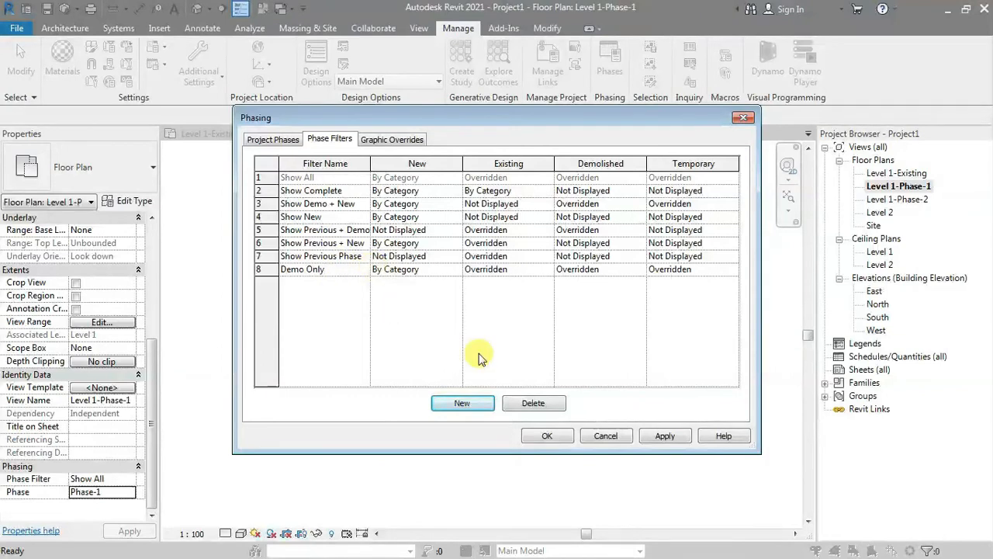
# Set the New, Existing and Temporary statuses of the Demo Only filter to Not Displayed.
pyautogui.click(458, 273)
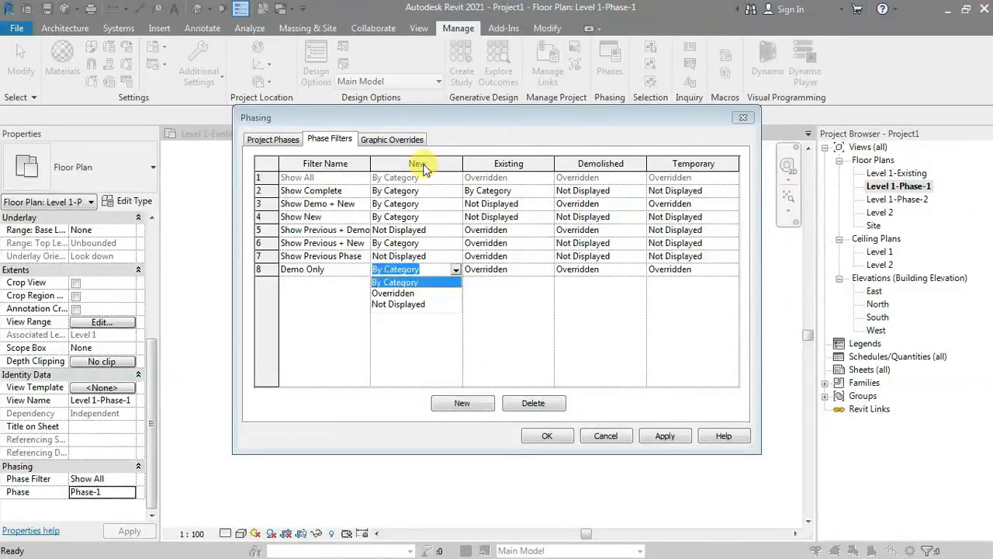
pyautogui.click(409, 304)
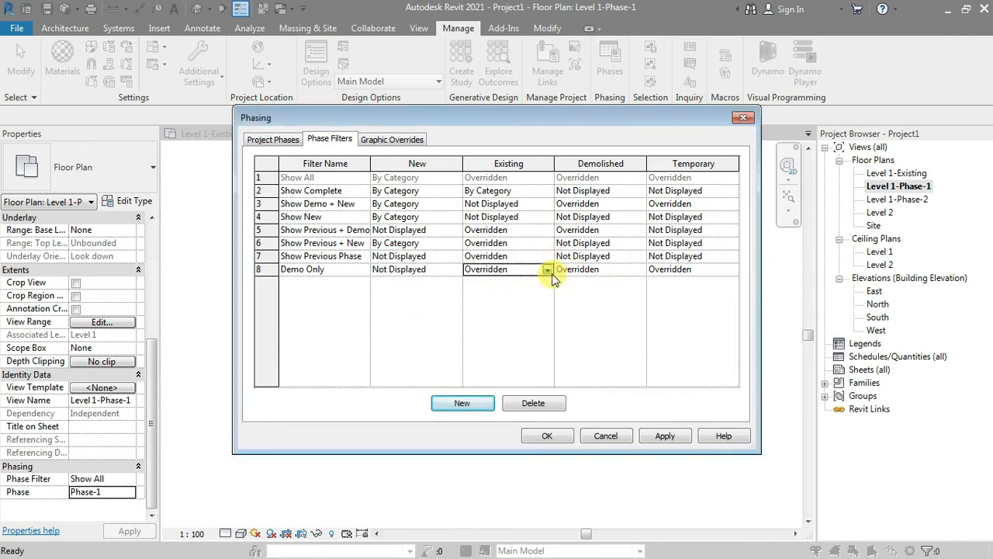
pyautogui.click(547, 270)
pyautogui.click(506, 303)
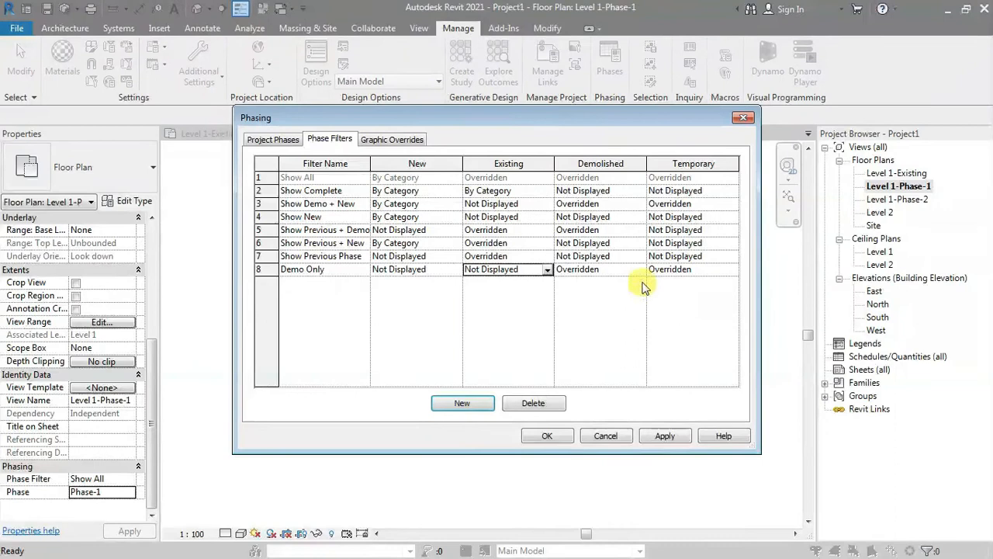
pyautogui.click(728, 273)
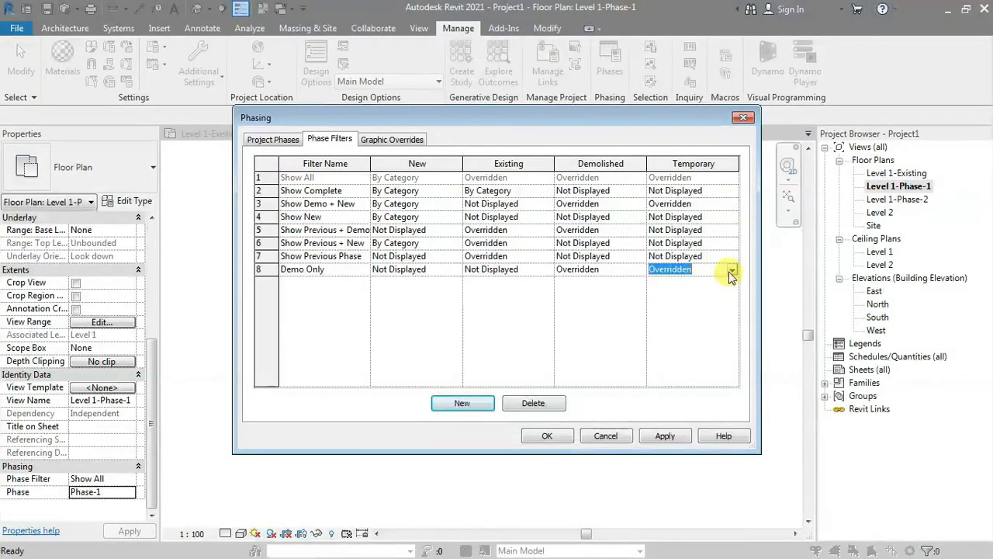
pyautogui.click(729, 273)
pyautogui.click(672, 304)
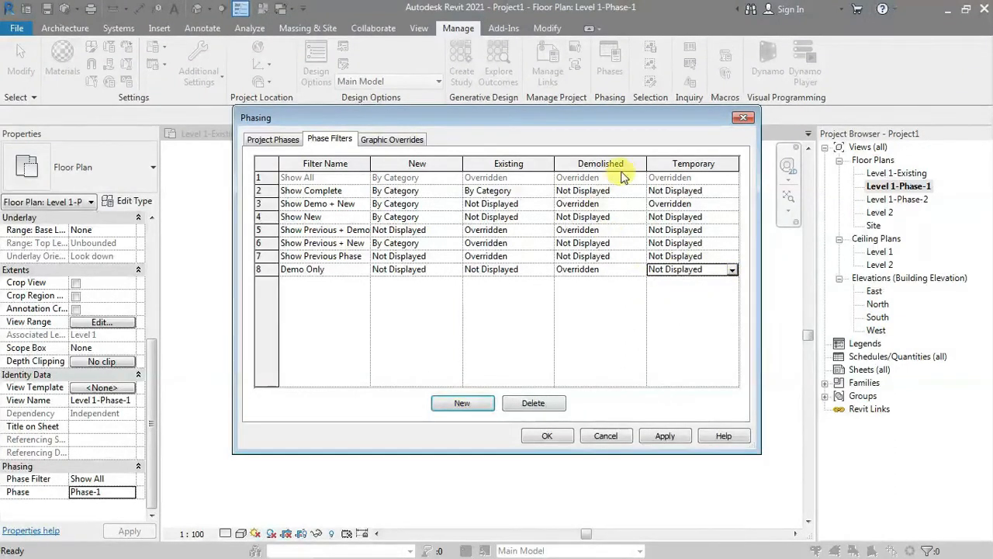
# Set the Demo Only filter's Demolished status to By Category and rename the filter Demo By Category.
pyautogui.click(639, 270)
pyautogui.click(639, 270)
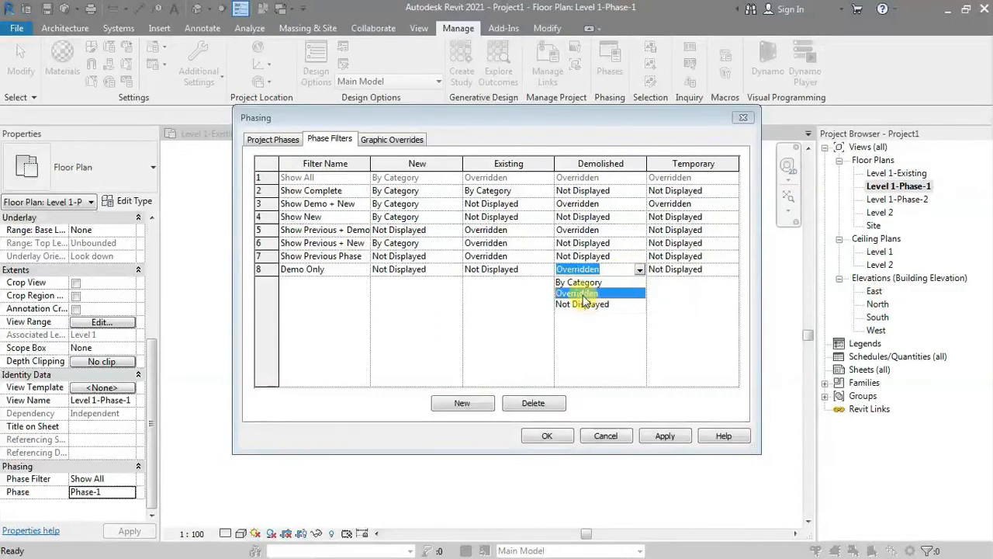
pyautogui.click(583, 282)
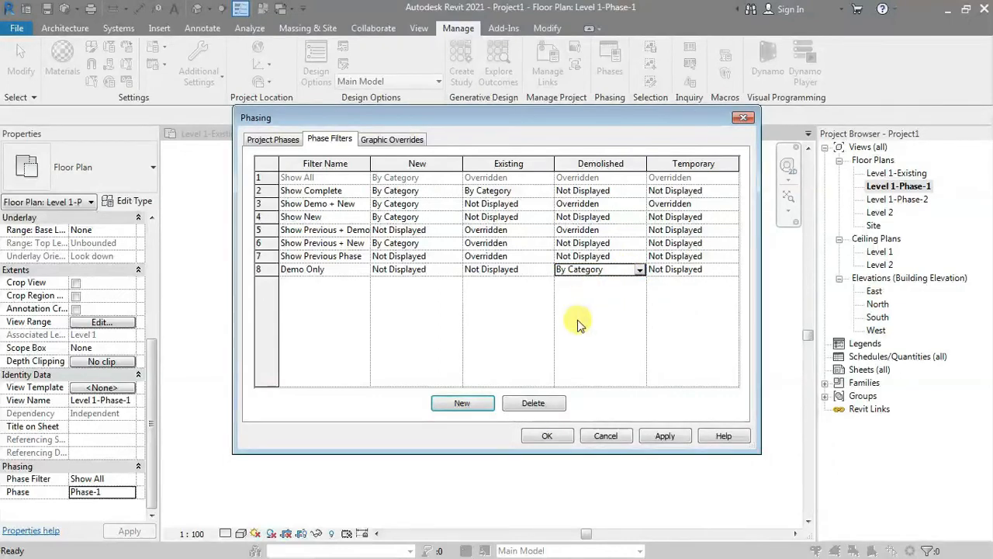
pyautogui.click(343, 270)
pyautogui.click(342, 270)
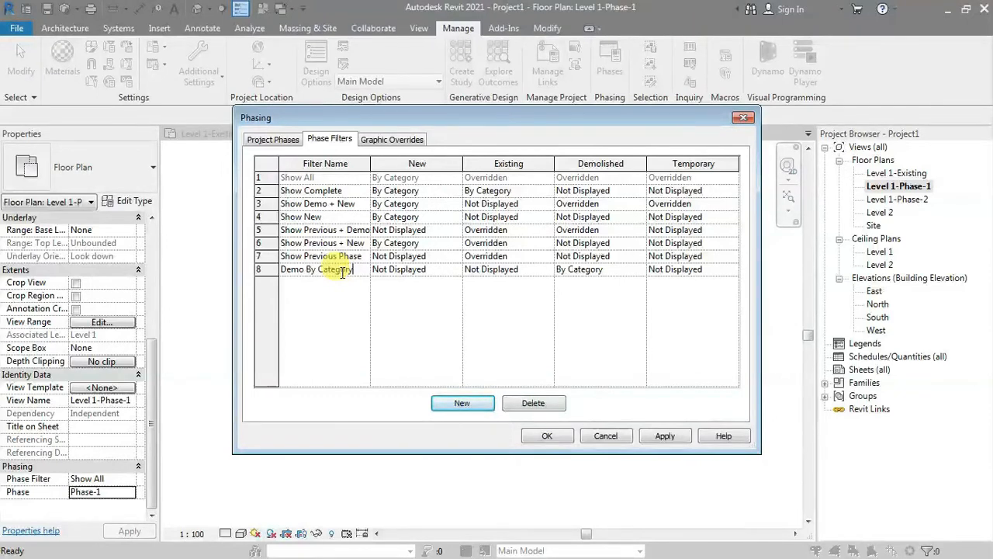
# Add another phase filter named Demo Overridden.
pyautogui.click(462, 404)
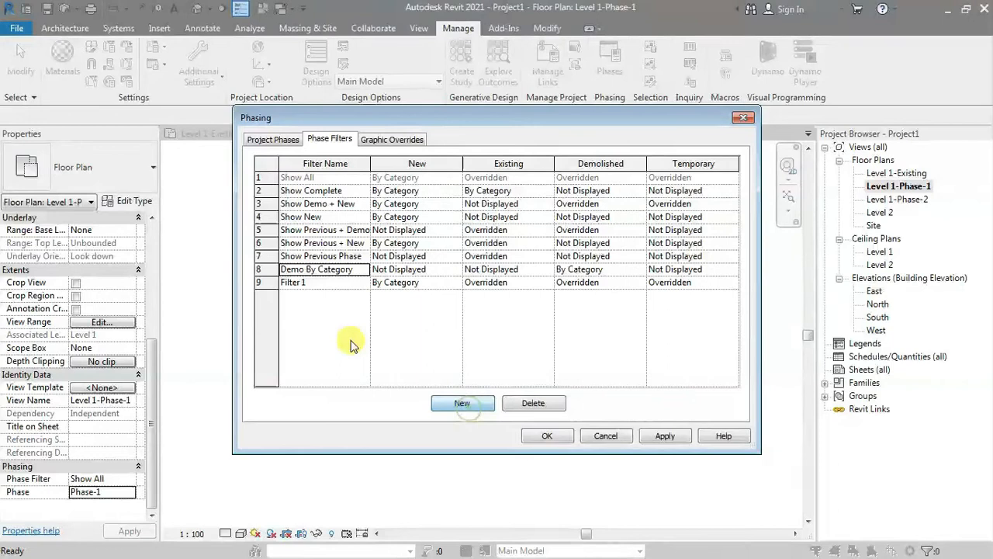
pyautogui.click(325, 283)
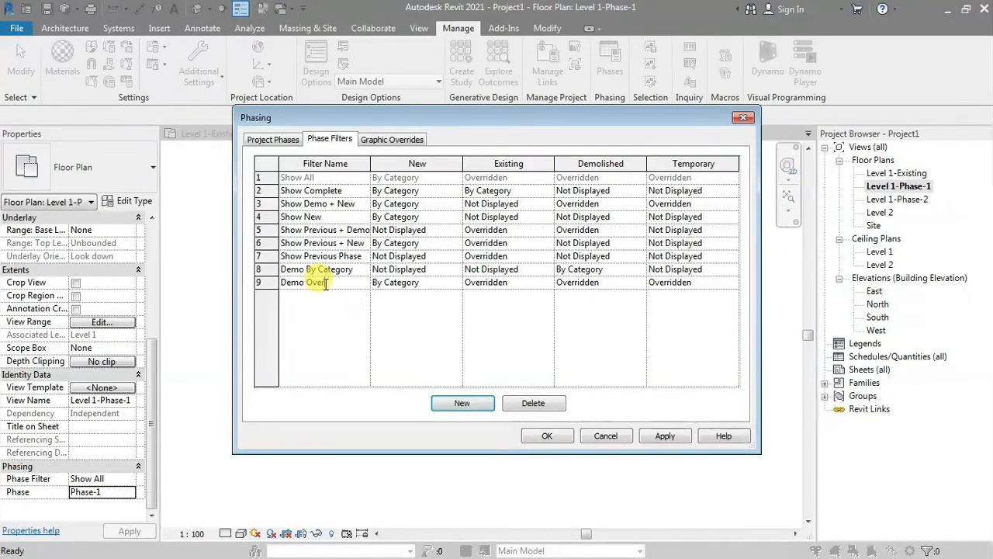
pyautogui.write('Demo Overridden')
# Set the New and Existing statuses of the Demo Overridden filter to Not Displayed.
pyautogui.click(411, 283)
pyautogui.click(455, 282)
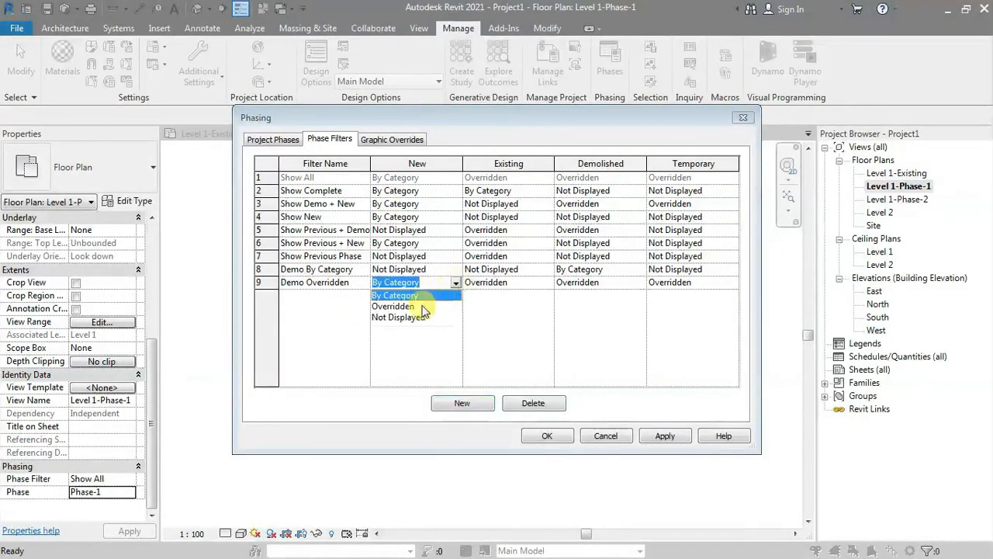
pyautogui.click(400, 317)
pyautogui.click(543, 283)
pyautogui.click(546, 284)
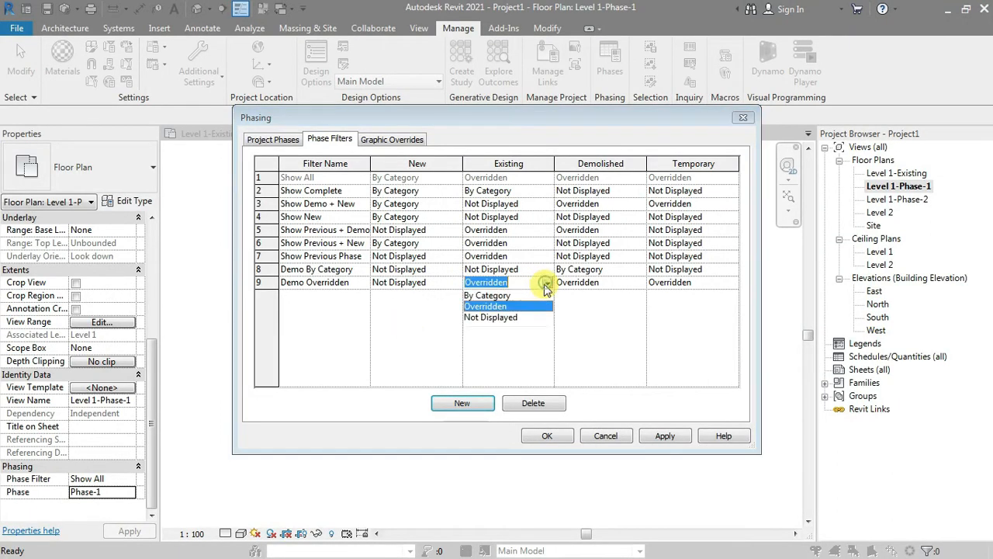
pyautogui.click(517, 320)
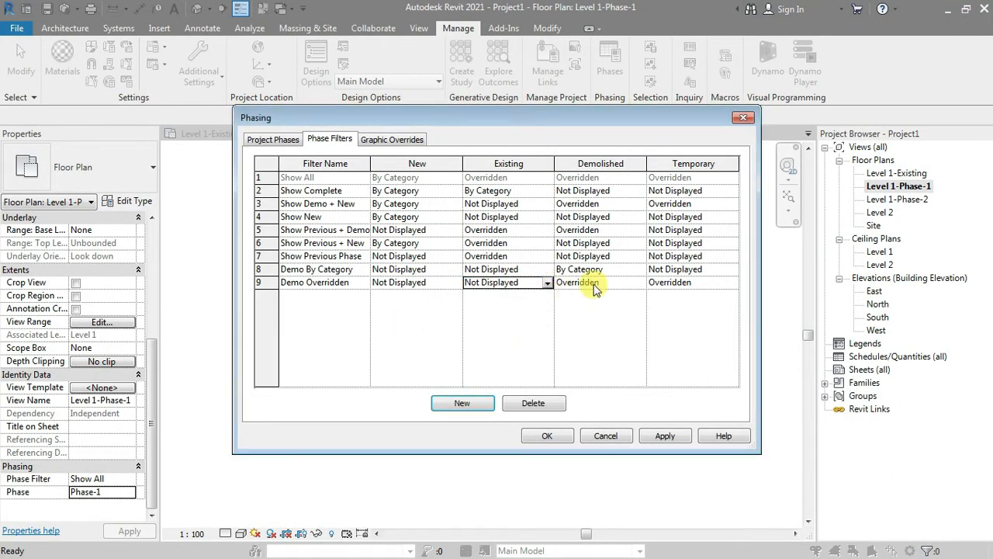
# Set the Demo Overridden filter's Demolished status to Overridden and its Temporary status to Not Displayed.
pyautogui.click(635, 284)
pyautogui.click(639, 283)
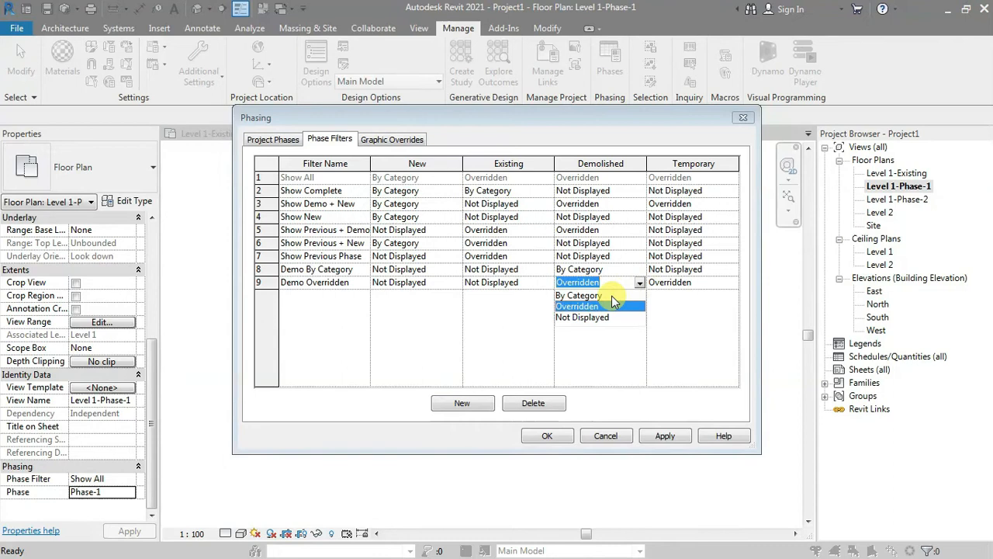
pyautogui.click(591, 309)
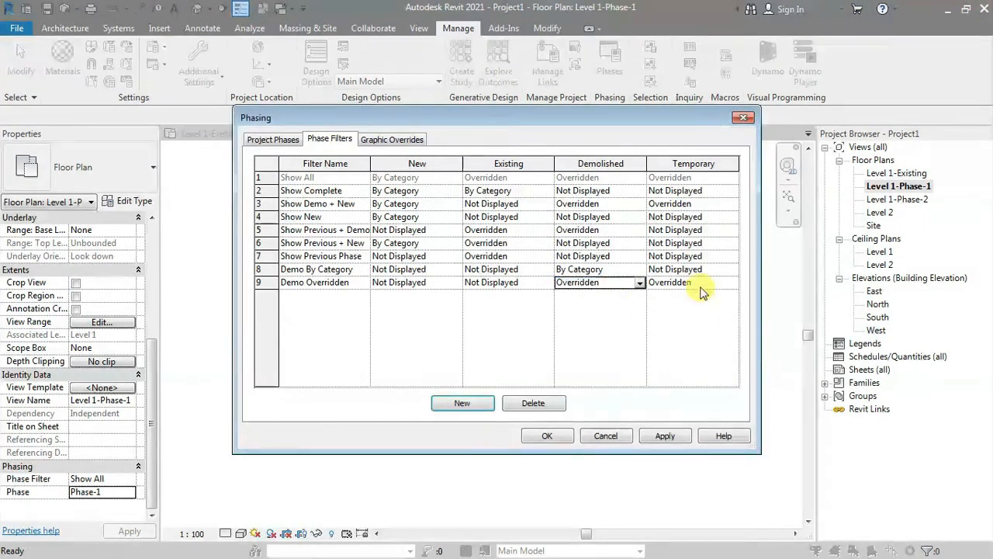
pyautogui.click(727, 285)
pyautogui.click(731, 284)
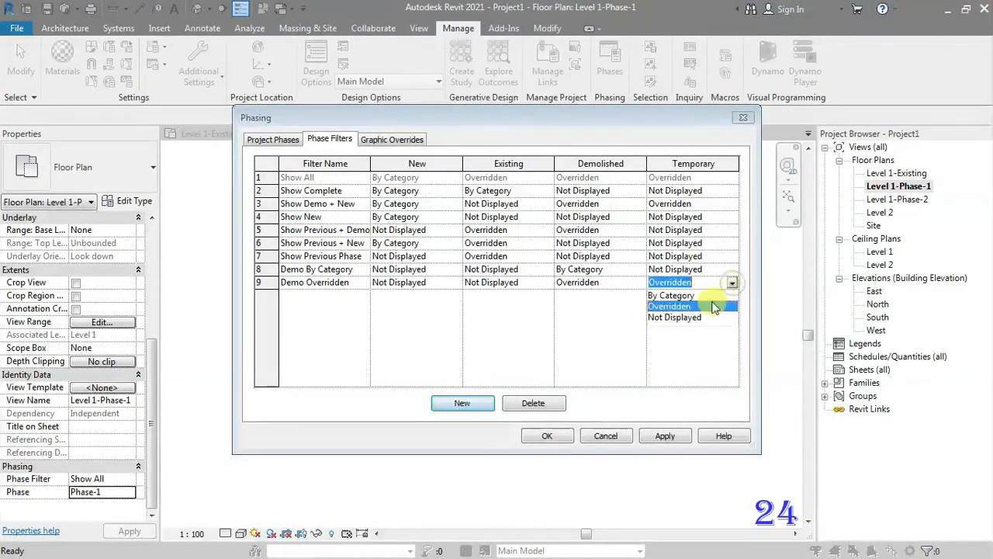
pyautogui.click(691, 317)
pyautogui.click(578, 282)
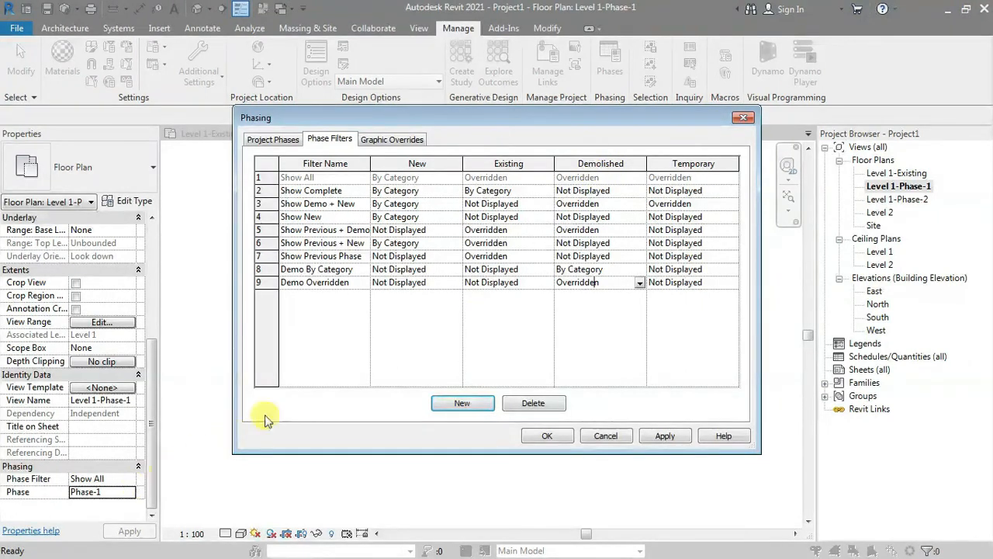
# Override the cut line color of the Demolished phase status with light red RGB 255-183-183 and accept the phasing settings.
pyautogui.click(382, 143)
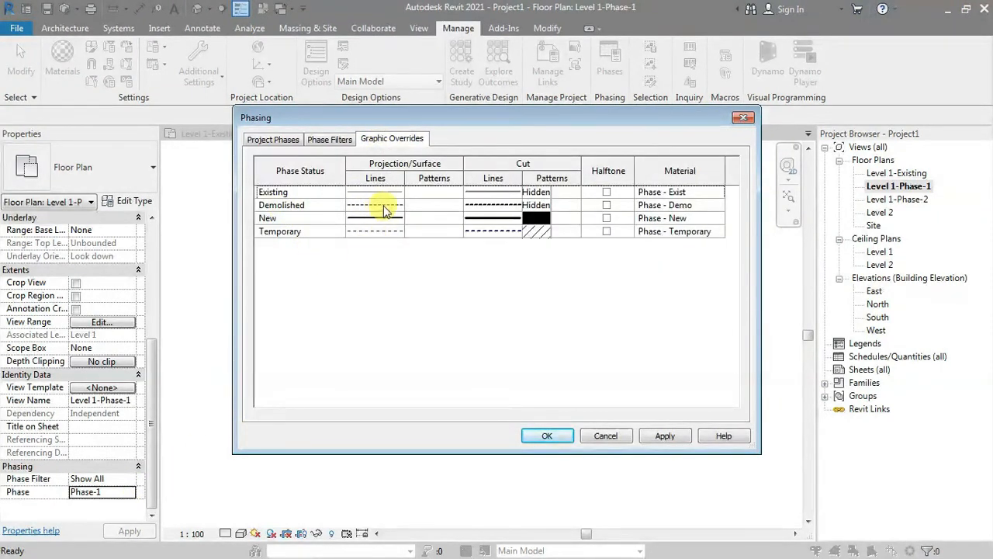
pyautogui.click(508, 206)
pyautogui.click(509, 206)
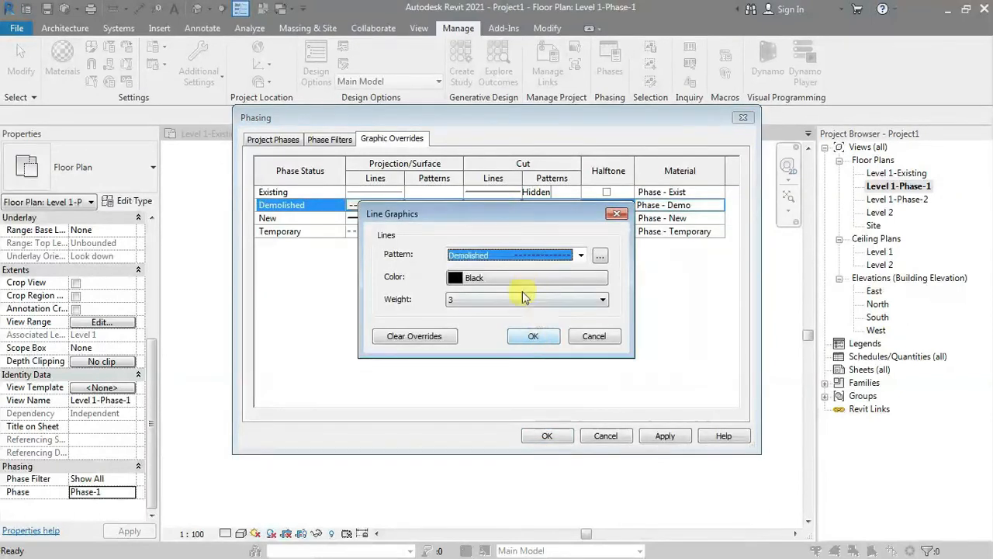
pyautogui.click(519, 276)
pyautogui.click(459, 296)
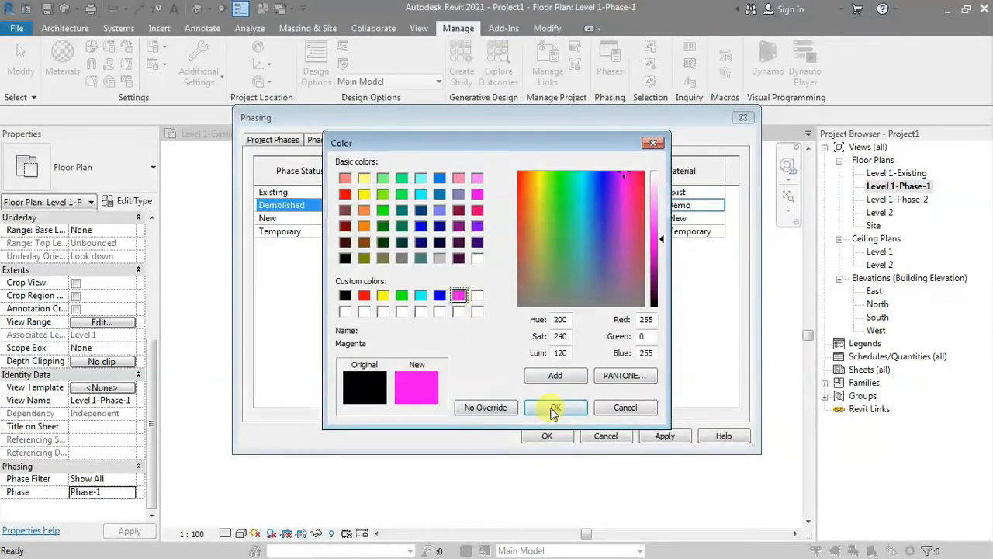
pyautogui.click(364, 296)
pyautogui.click(659, 196)
pyautogui.moveTo(659, 192); pyautogui.dragTo(659, 190)
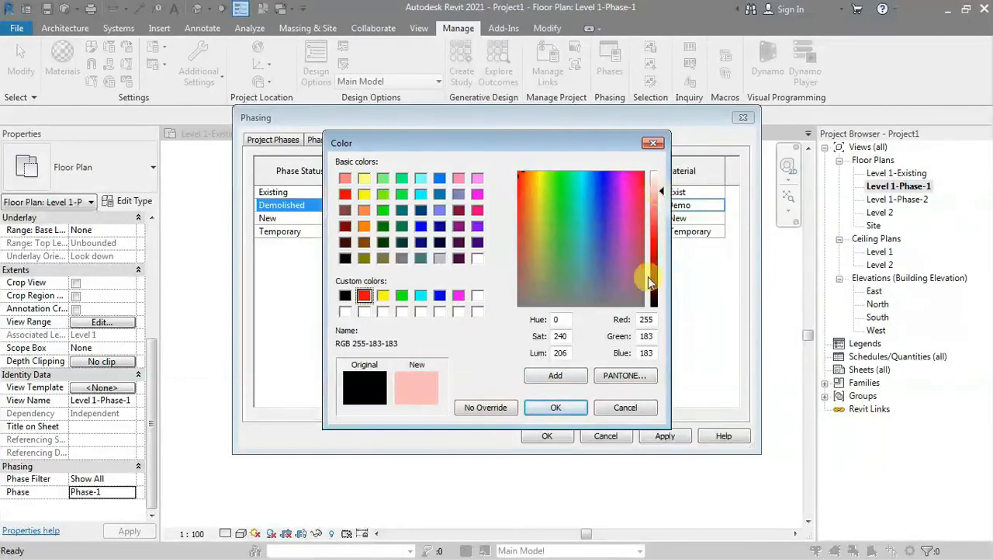
pyautogui.click(555, 407)
pyautogui.click(534, 335)
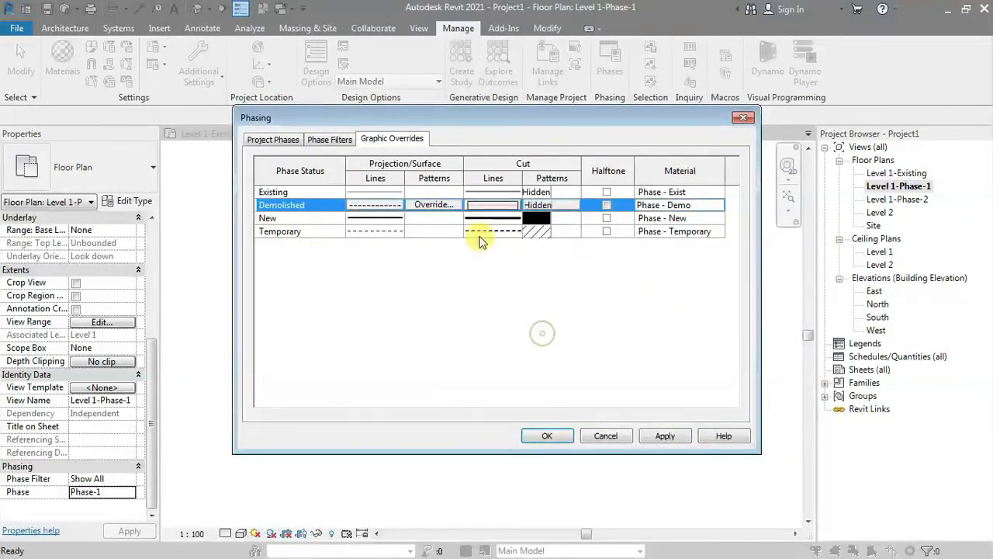
pyautogui.click(331, 139)
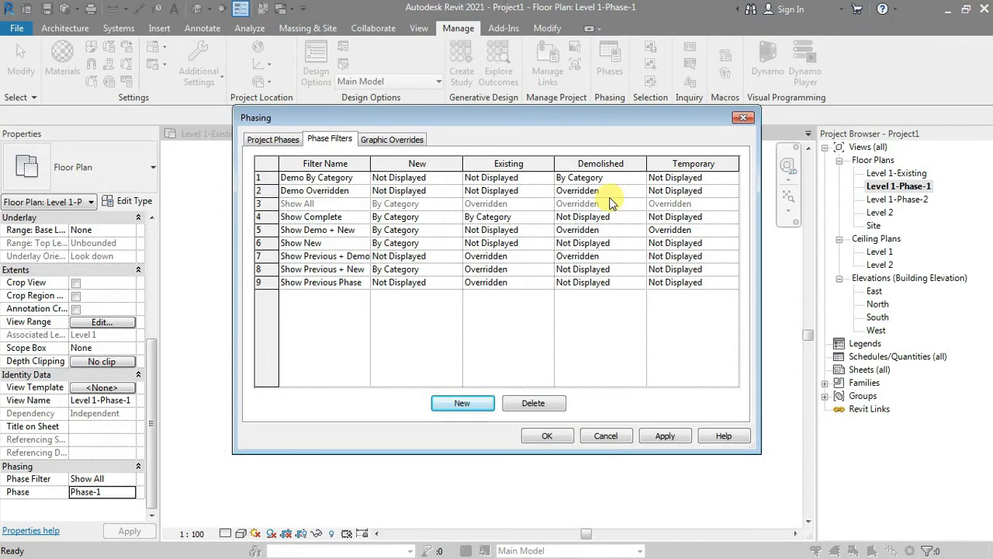
pyautogui.click(548, 437)
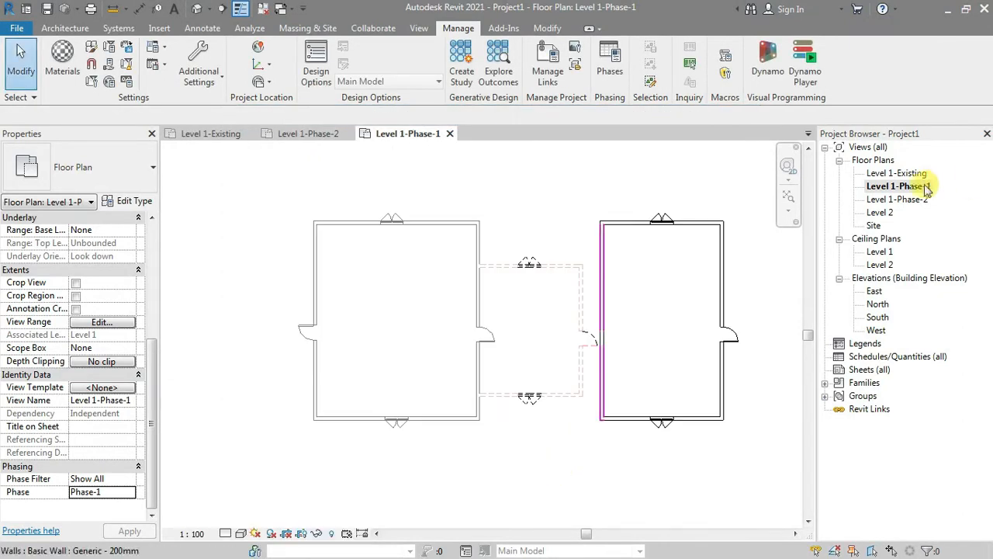
# Duplicate the Level 1-Phase-2 floor plan as an independent view.
pyautogui.click(900, 201)
pyautogui.rightClick(900, 200)
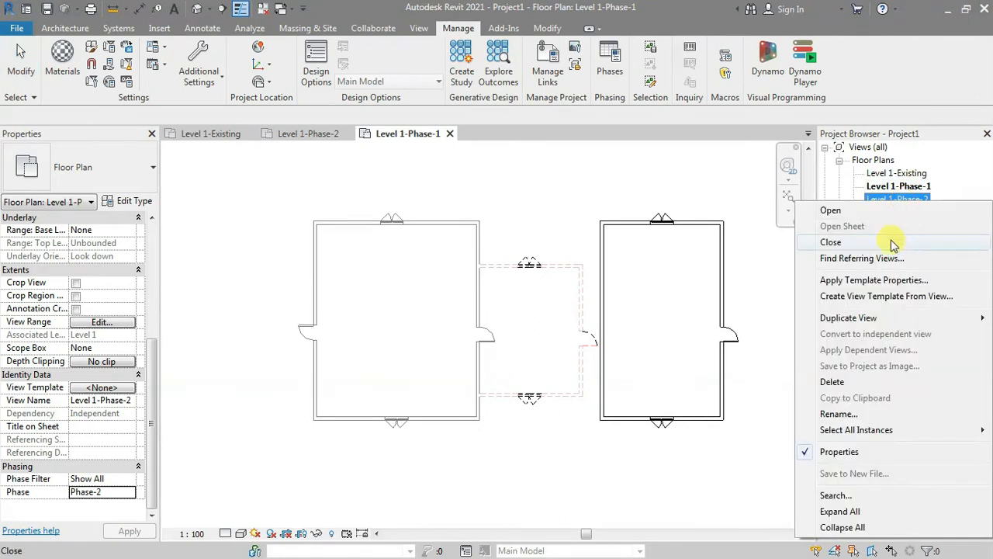
pyautogui.moveTo(868, 321)
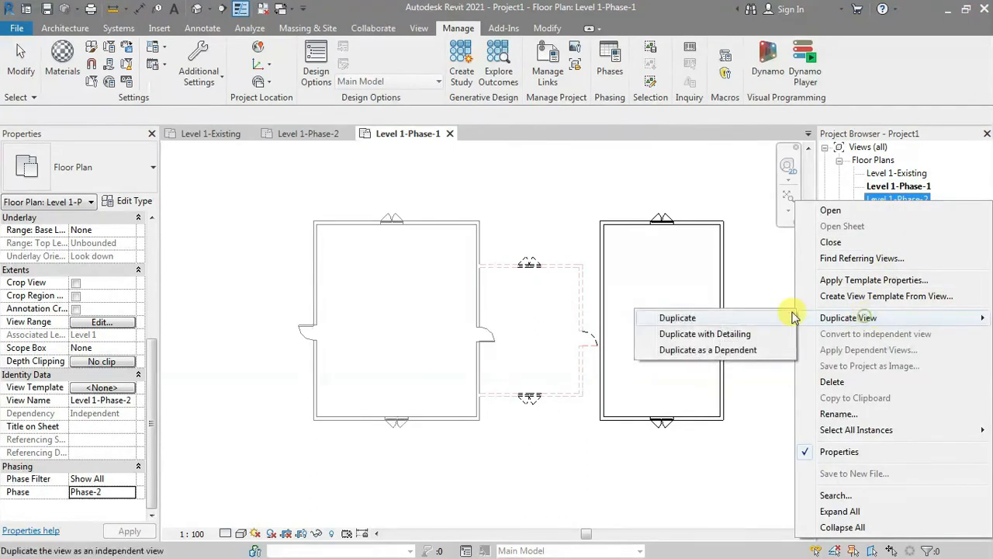
pyautogui.click(707, 322)
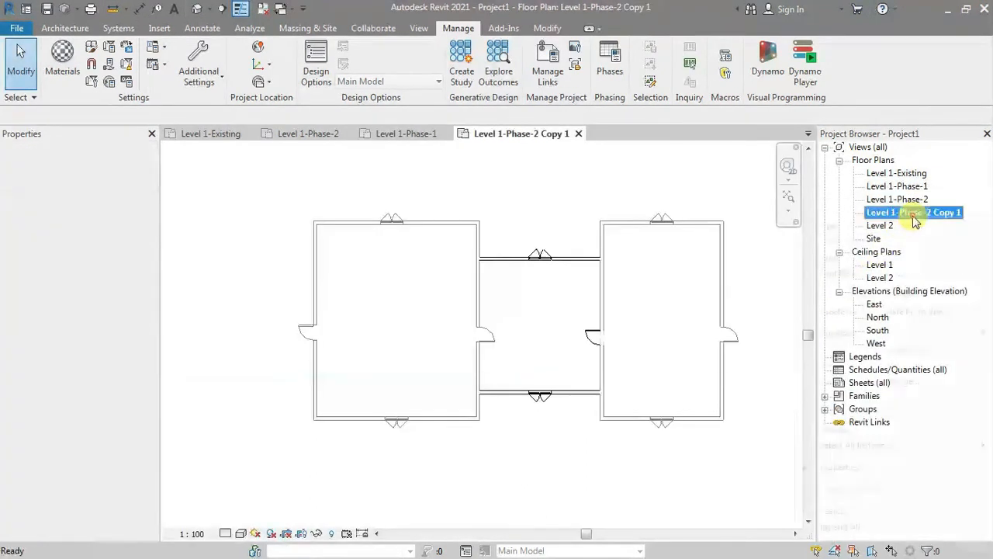
# Rename the duplicated Phase-2 floor plan as Level 1-Demolishan.
pyautogui.rightClick(913, 218)
pyautogui.click(912, 213)
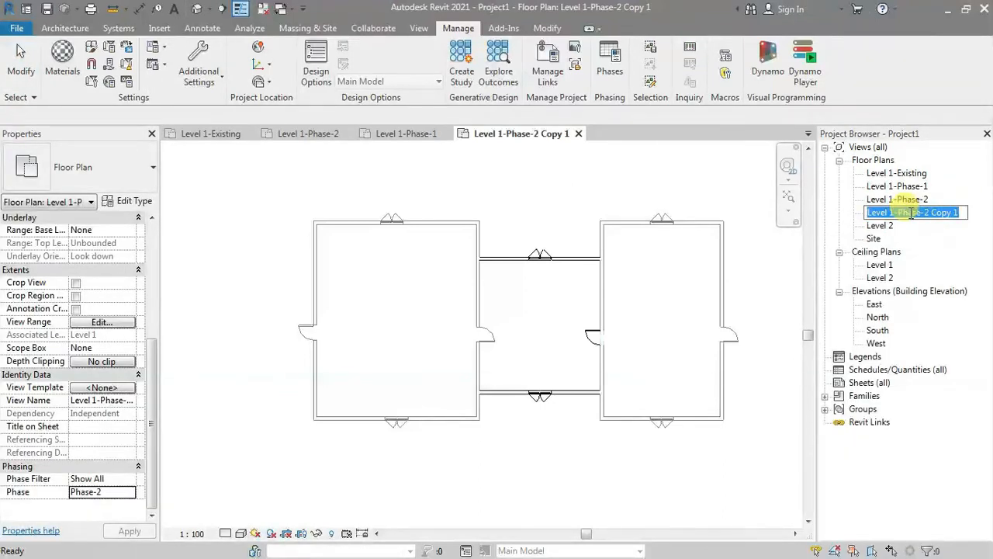
pyautogui.click(878, 211)
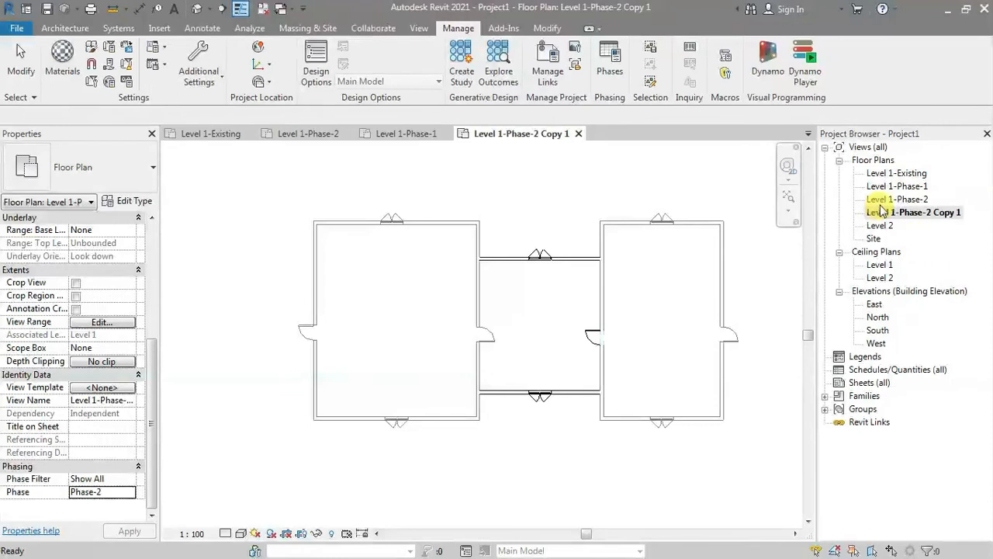
pyautogui.click(936, 214)
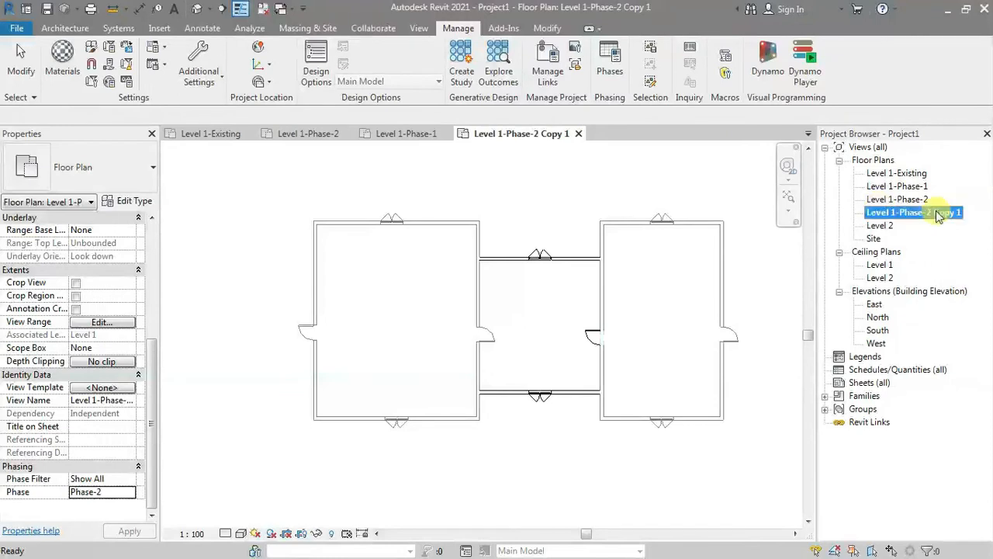
pyautogui.press('End')
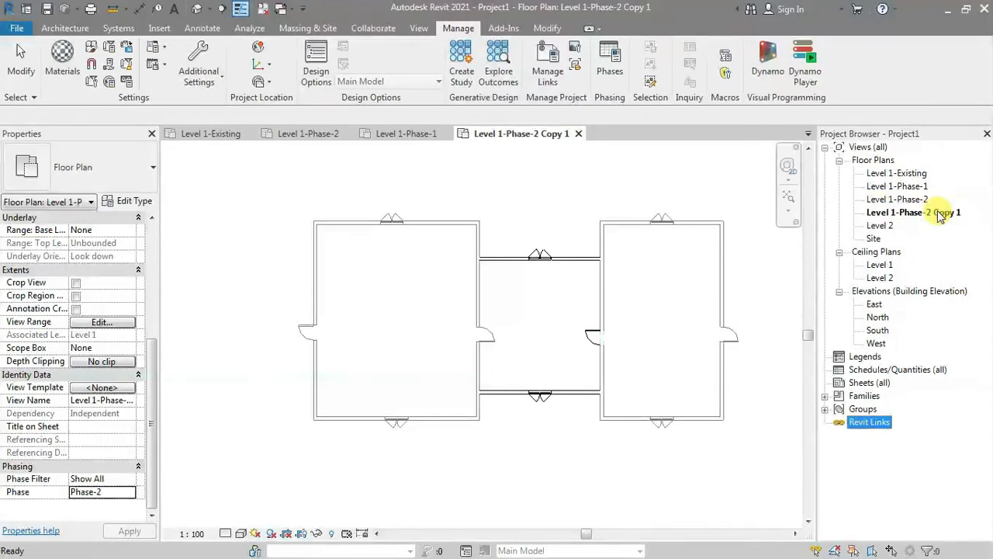
pyautogui.click(939, 215)
pyautogui.click(938, 214)
pyautogui.click(940, 213)
pyautogui.press('BackSpace')
pyautogui.press('BackSpace')
pyautogui.press('BackSpace')
pyautogui.press('BackSpace')
pyautogui.press('BackSpace')
pyautogui.press('BackSpace')
pyautogui.press('BackSpace')
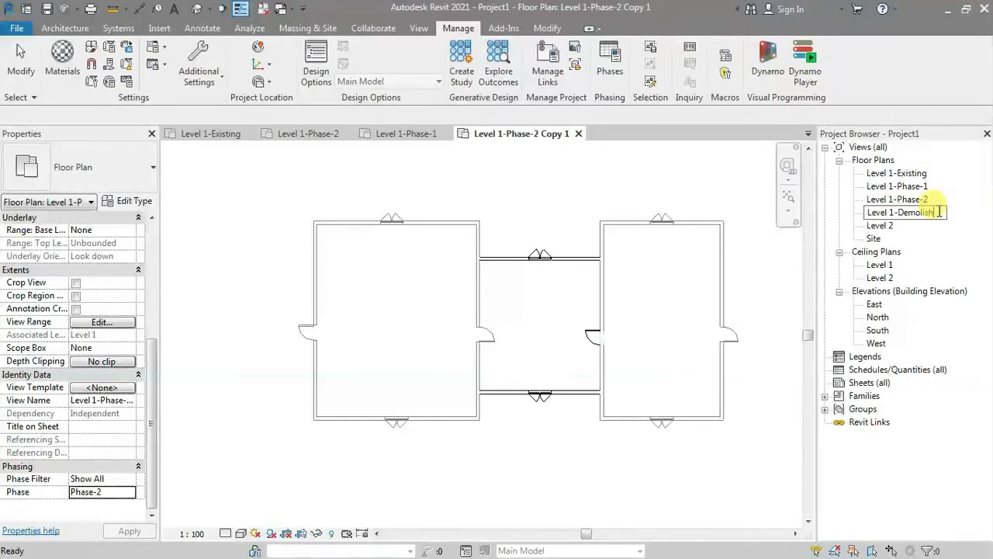
pyautogui.write('Demolish')
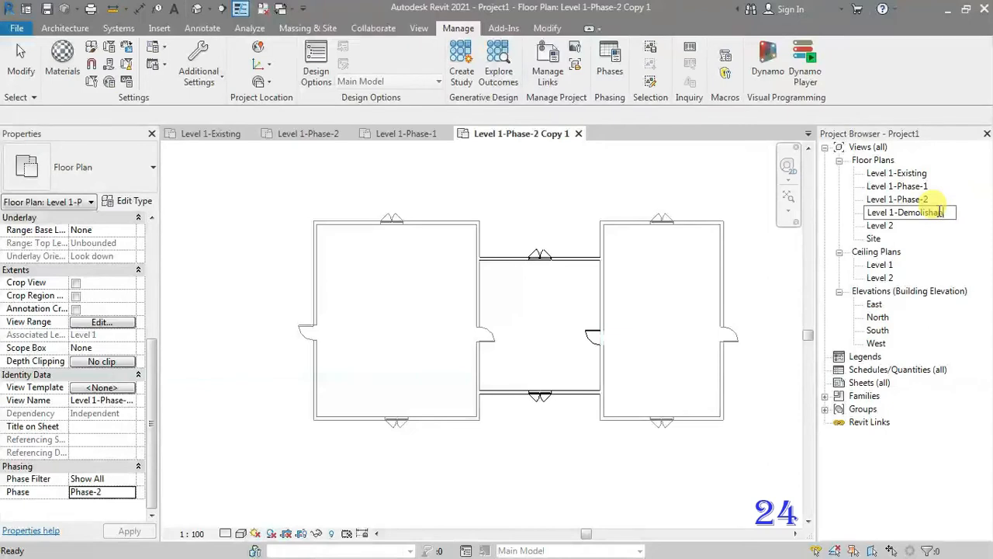
pyautogui.press('Return')
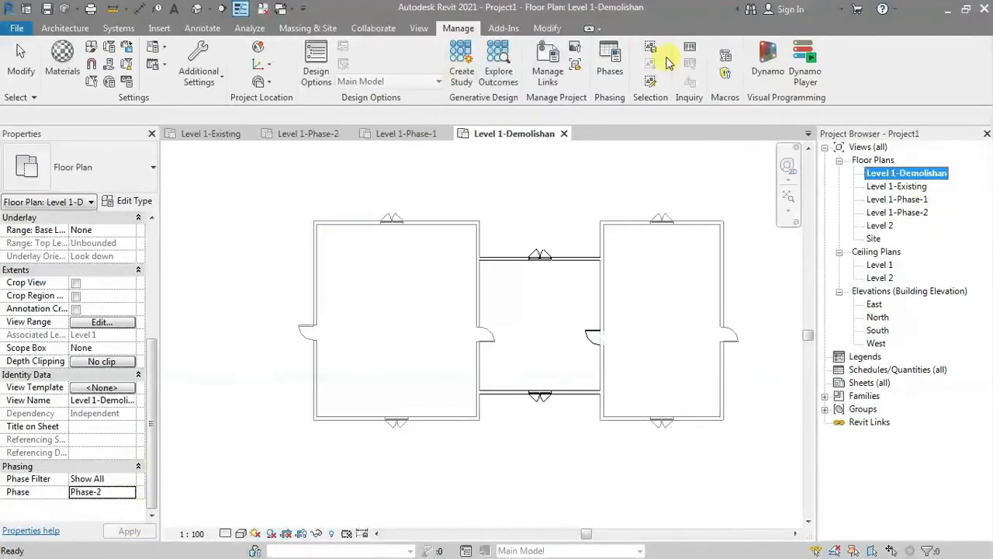
# Review the phase filters and the graphic overrides in the project's phasing settings.
pyautogui.click(609, 62)
pyautogui.click(330, 139)
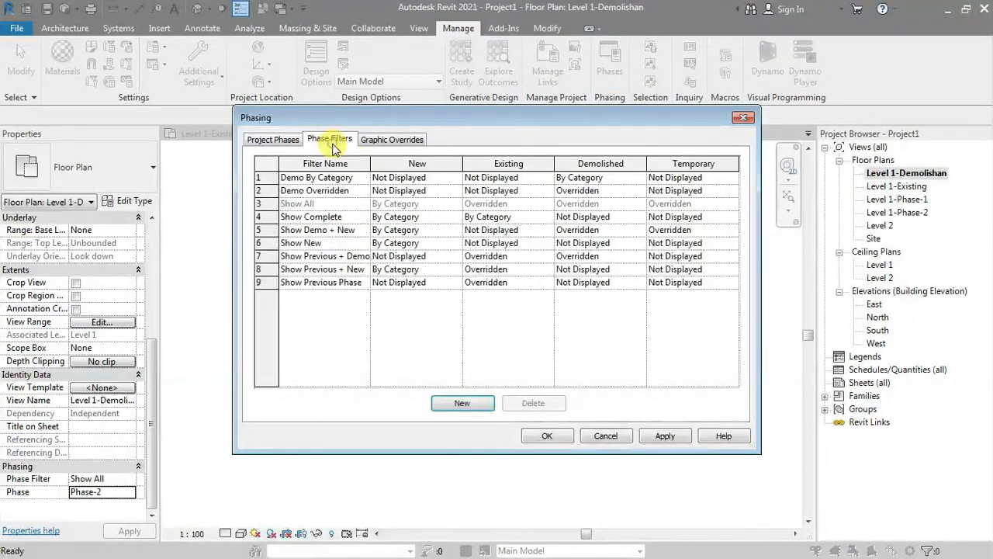
pyautogui.click(386, 139)
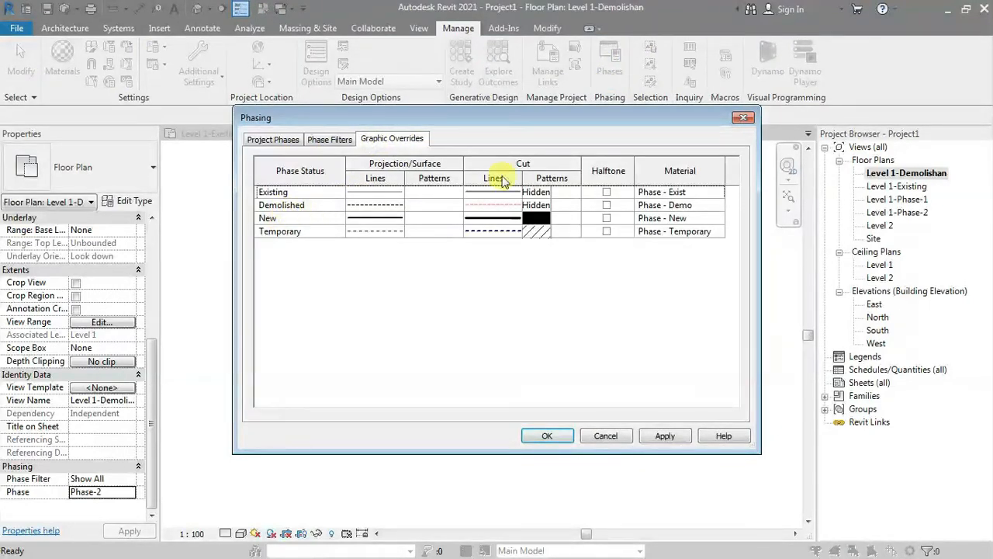
pyautogui.click(742, 120)
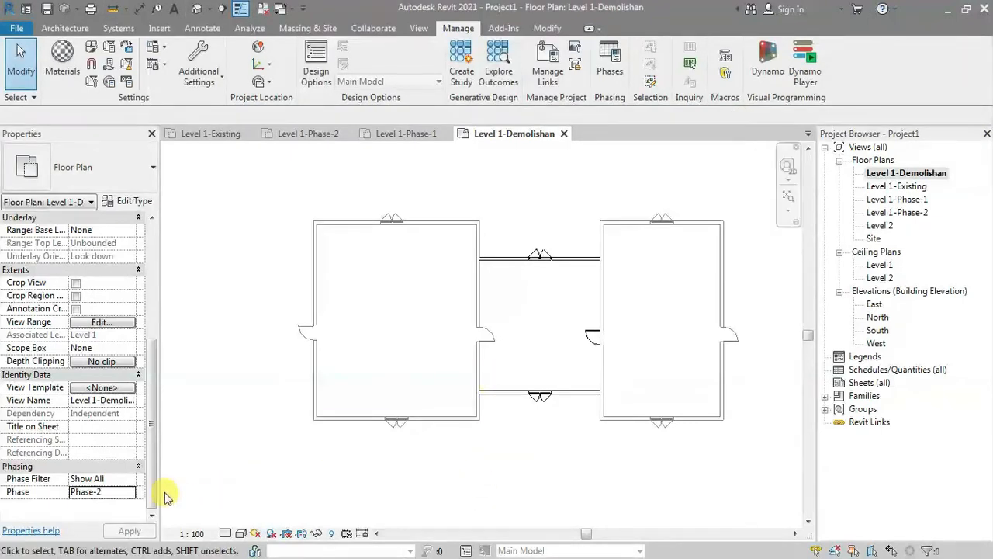
# Apply the Demo By Category phase filter to the Level 1-Demolishan plan.
pyautogui.click(128, 479)
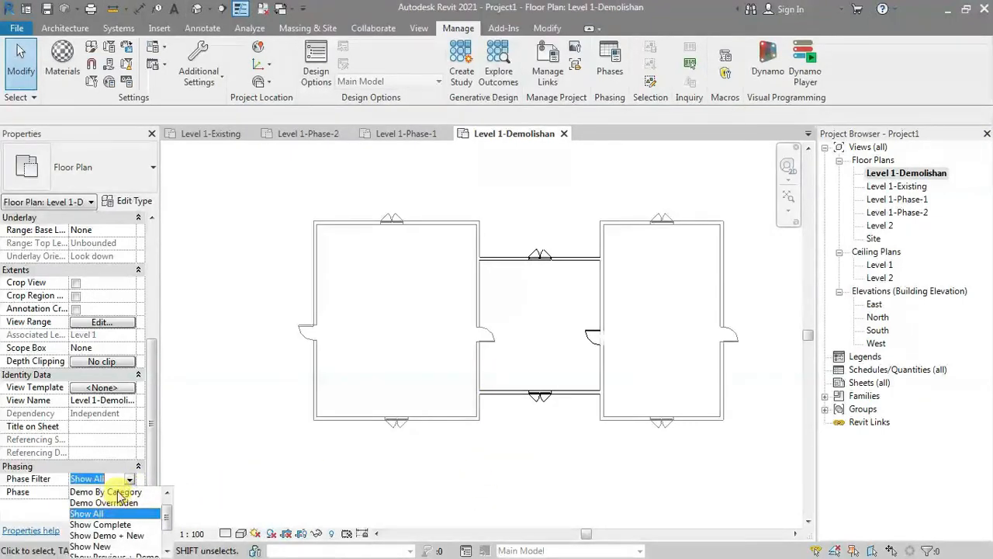
pyautogui.click(108, 492)
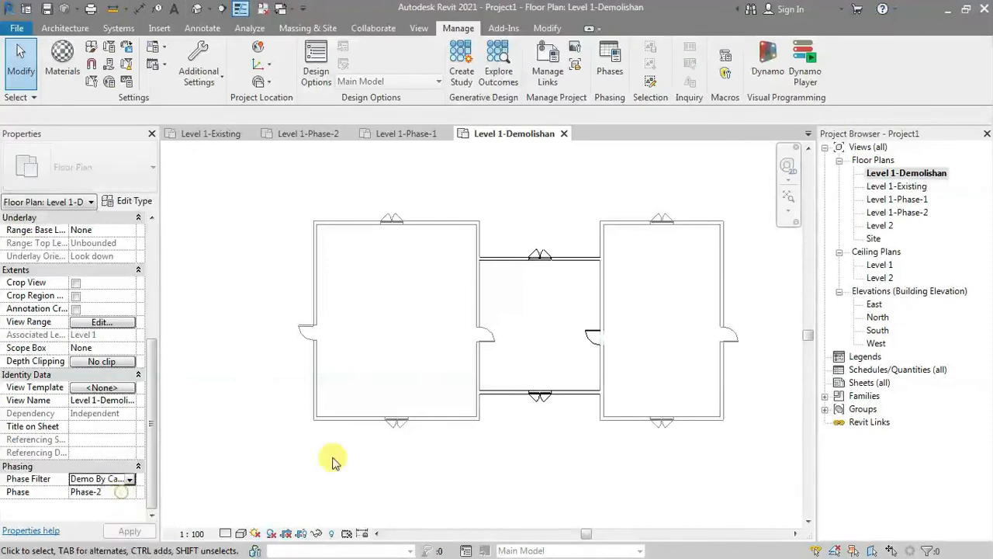
pyautogui.scroll(2, 615, 354)
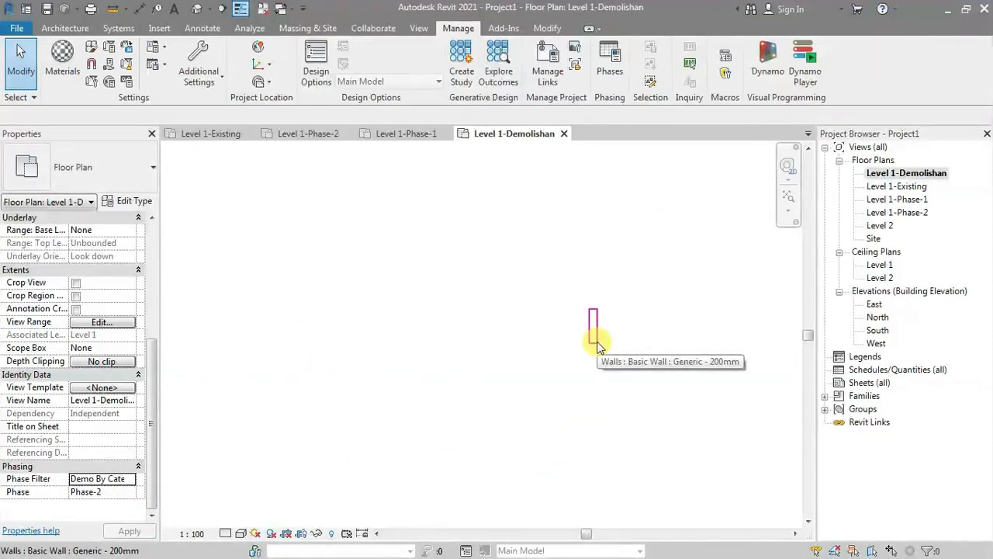
# Set the phase of the Level 1-Demolishan plan to Phase-1.
pyautogui.click(129, 492)
pyautogui.click(129, 492)
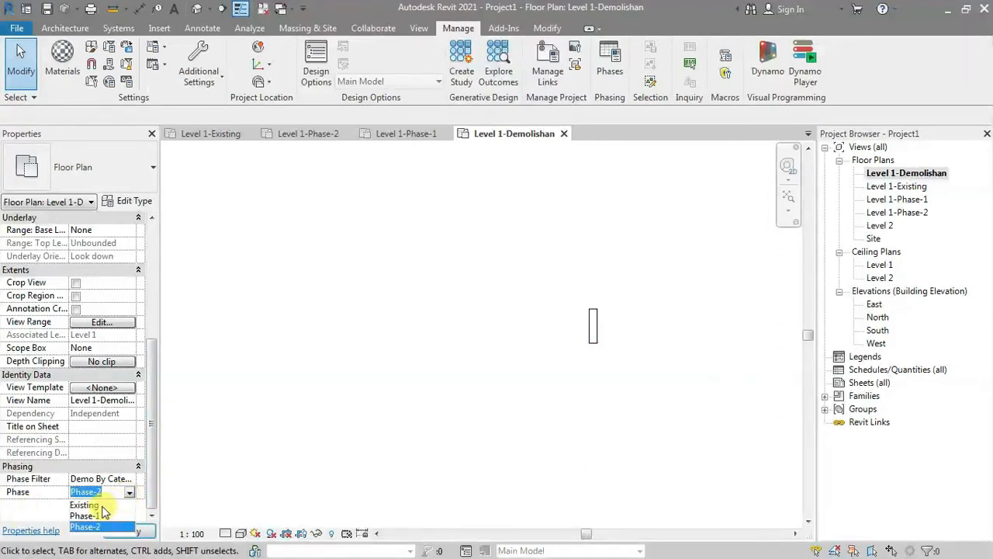
pyautogui.click(103, 514)
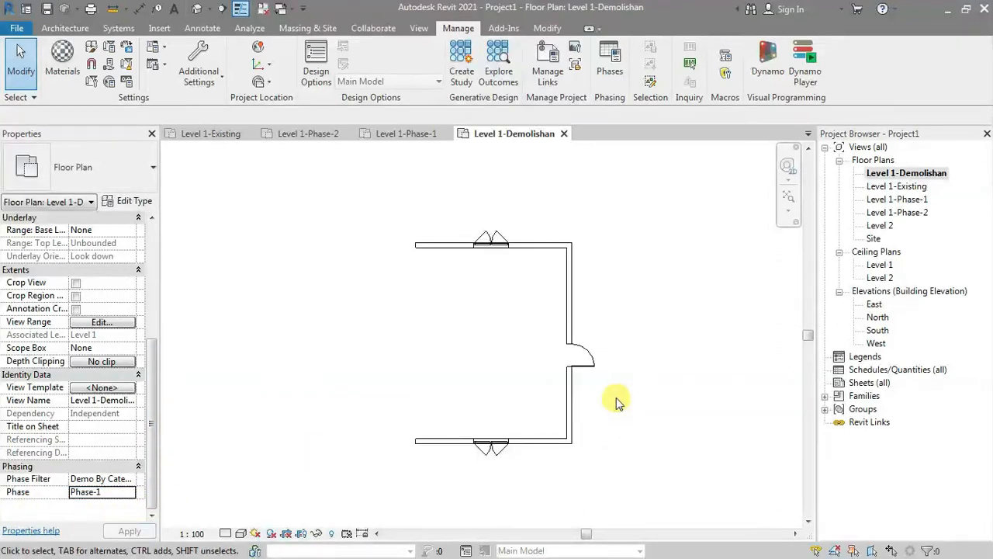
pyautogui.moveTo(615, 401); pyautogui.dragTo(584, 400, button='middle')
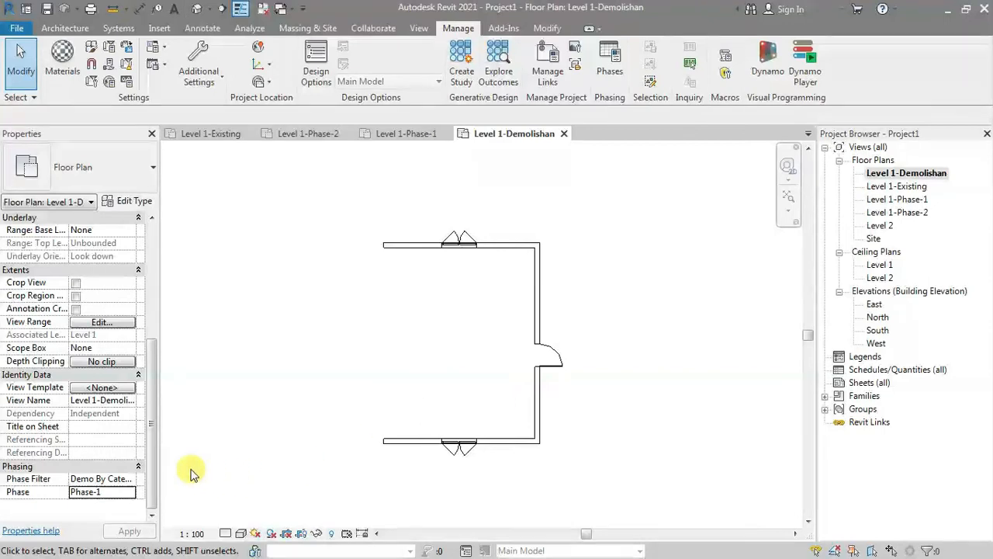
# Set the phase filter of the Level 1-Demolishan plan to Demo Overridden.
pyautogui.click(129, 478)
pyautogui.click(130, 479)
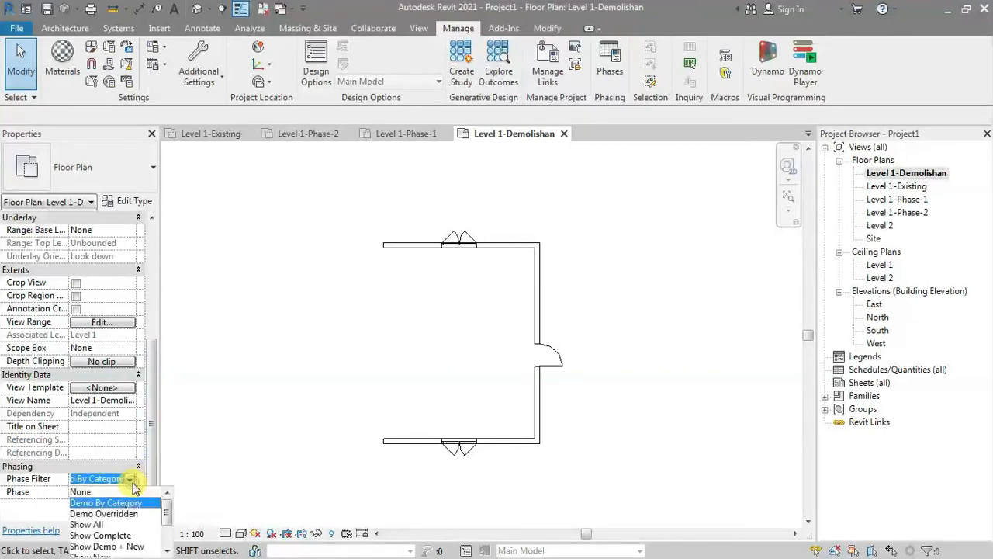
pyautogui.click(104, 513)
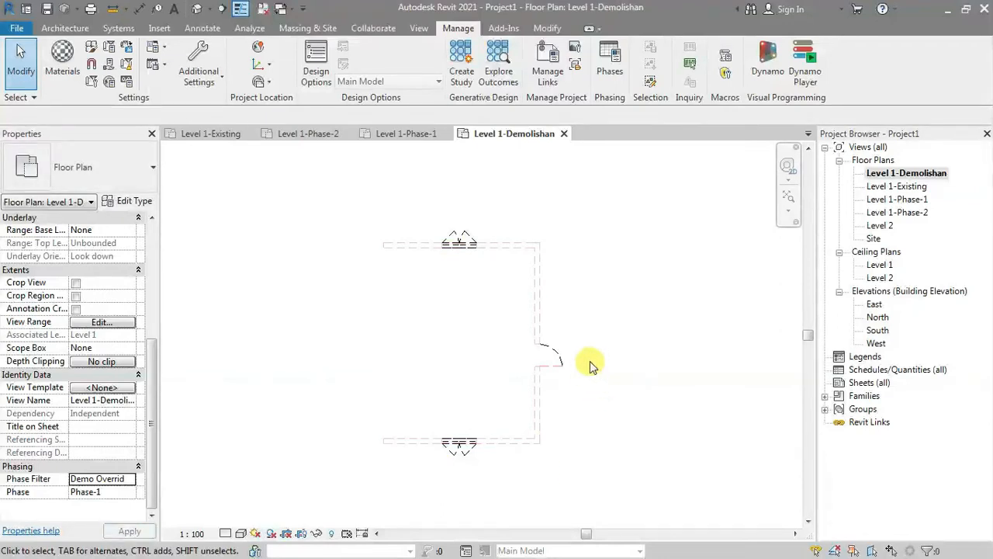
# Check the project phases, the Demo Overridden filter's statuses and the Demolished graphic override.
pyautogui.click(606, 73)
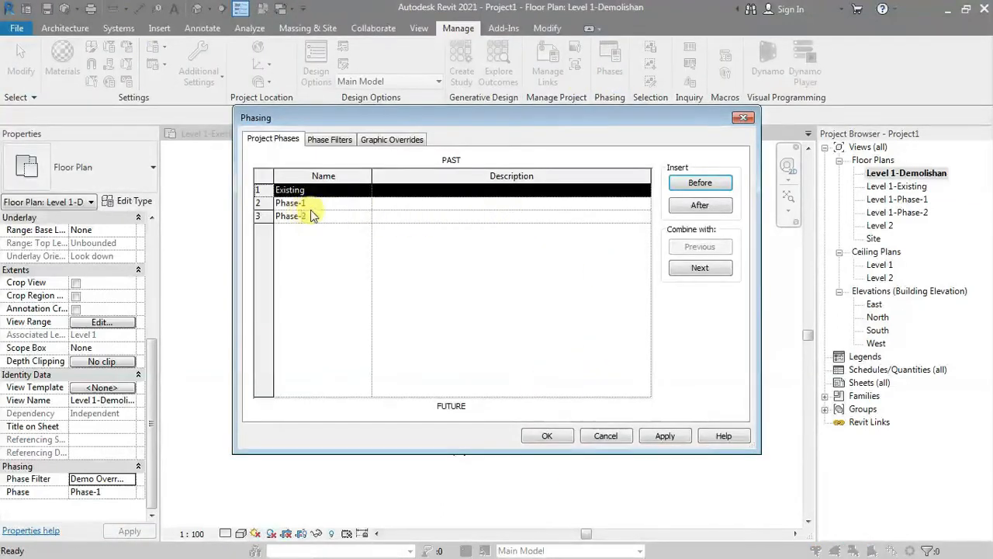
pyautogui.click(339, 143)
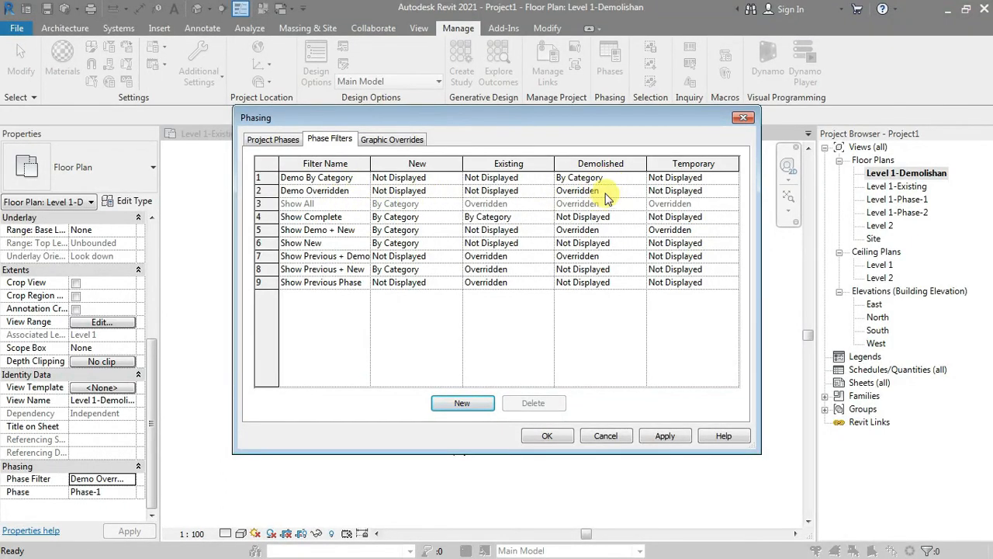
pyautogui.click(390, 140)
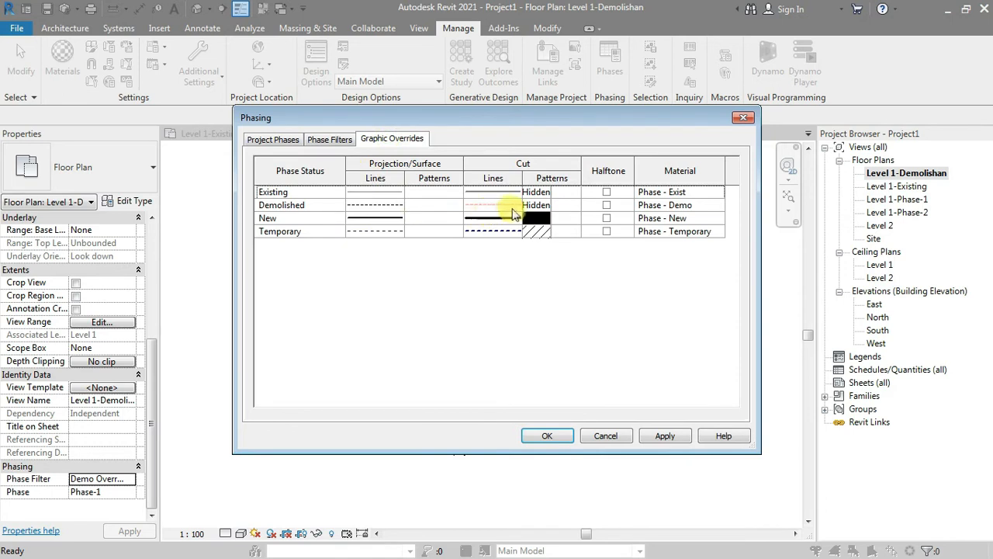
pyautogui.click(545, 435)
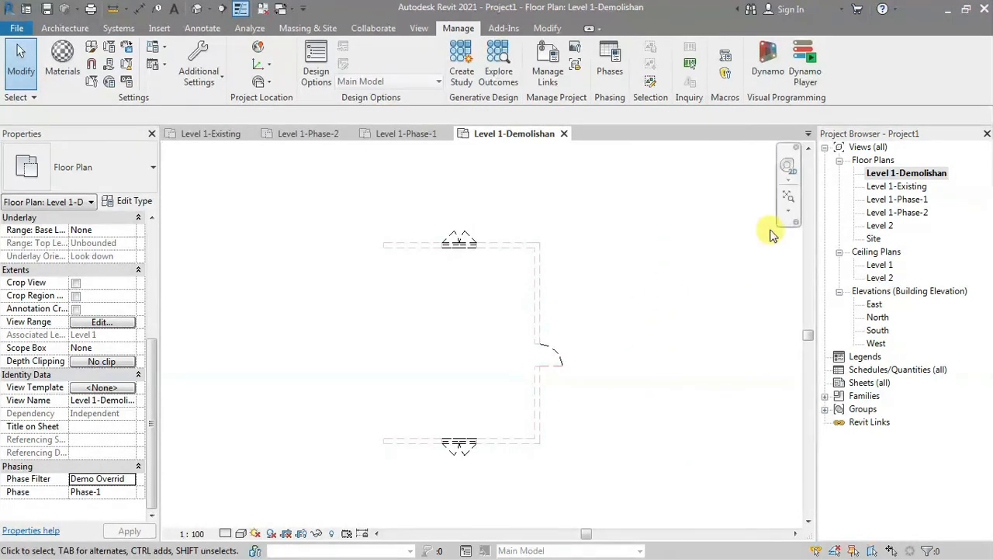
pyautogui.click(916, 213)
pyautogui.click(914, 200)
pyautogui.click(912, 186)
pyautogui.click(916, 173)
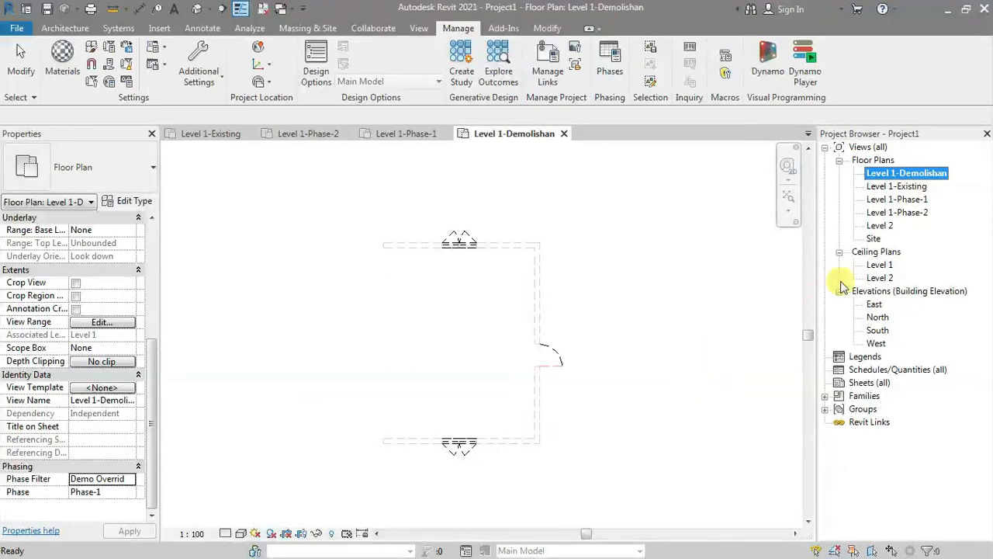
# Set the Phase Demolished of the M_Single-Flush door in the demolished room to Existing.
pyautogui.click(565, 365)
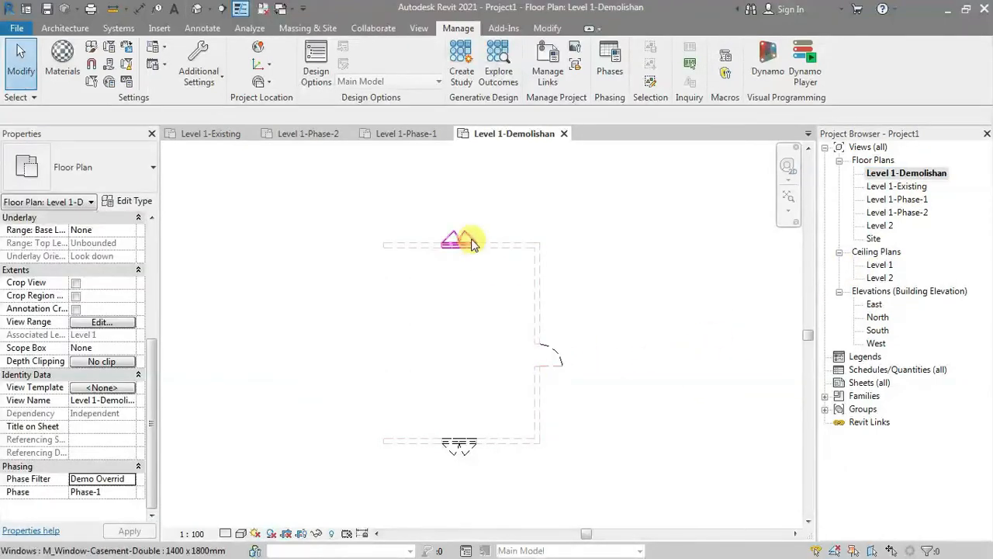
pyautogui.click(454, 453)
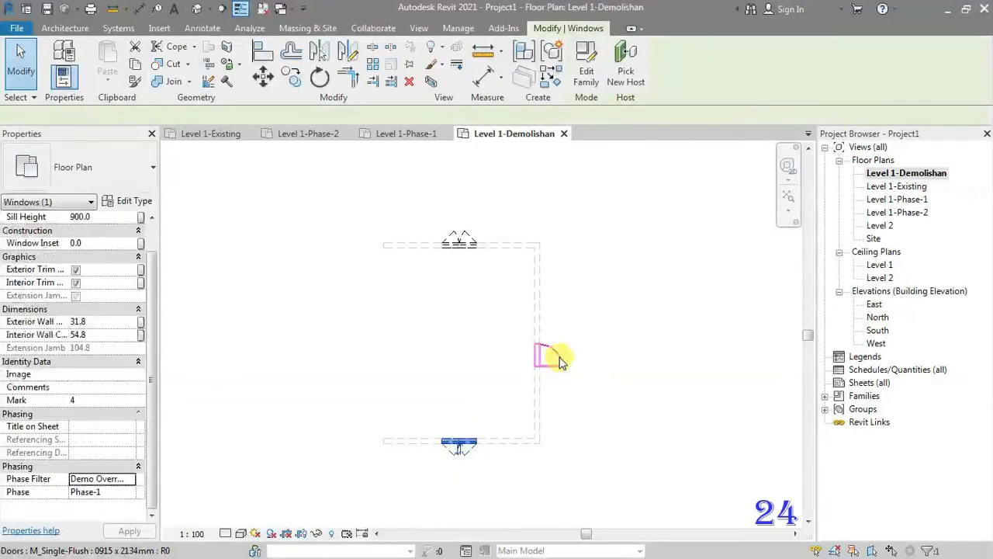
pyautogui.click(442, 401)
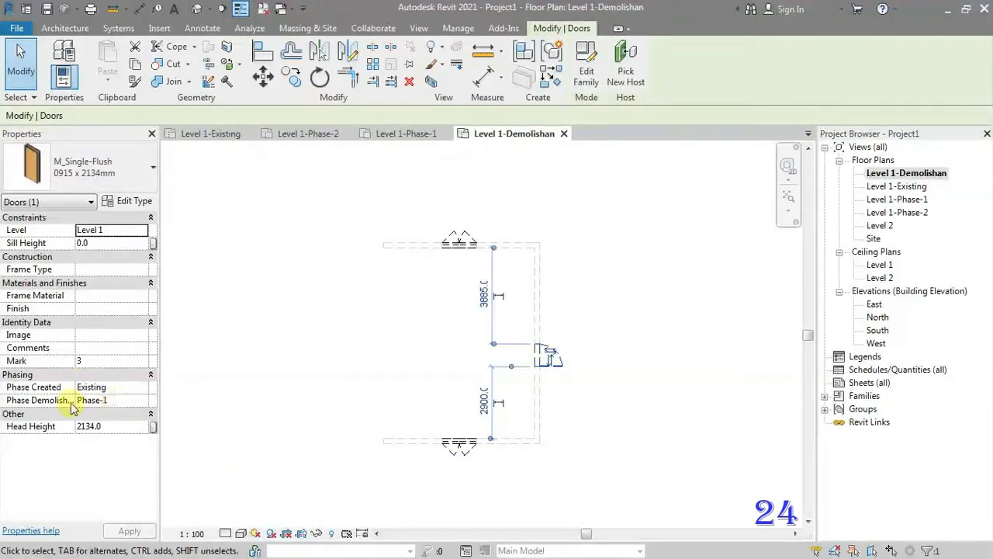
pyautogui.click(152, 400)
pyautogui.click(152, 400)
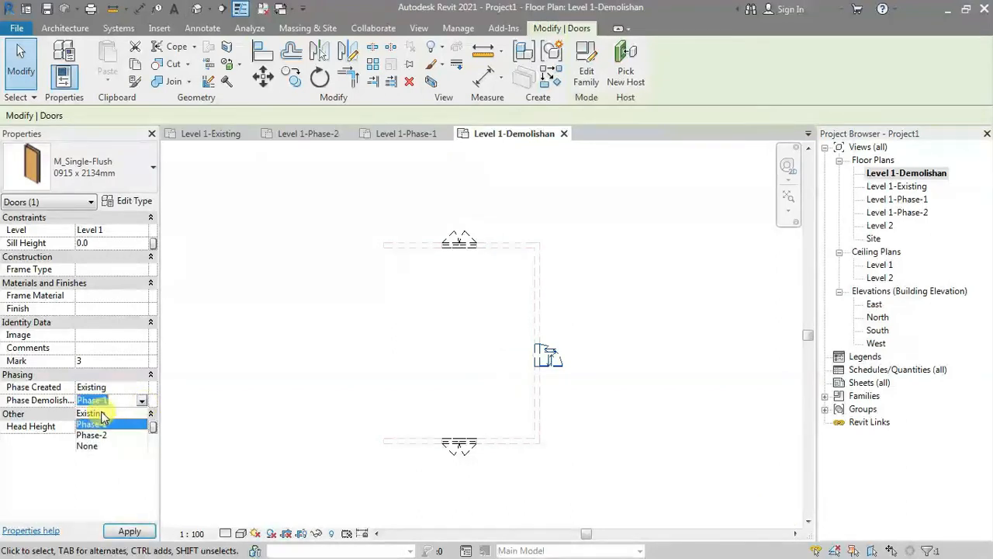
pyautogui.click(128, 414)
pyautogui.click(598, 419)
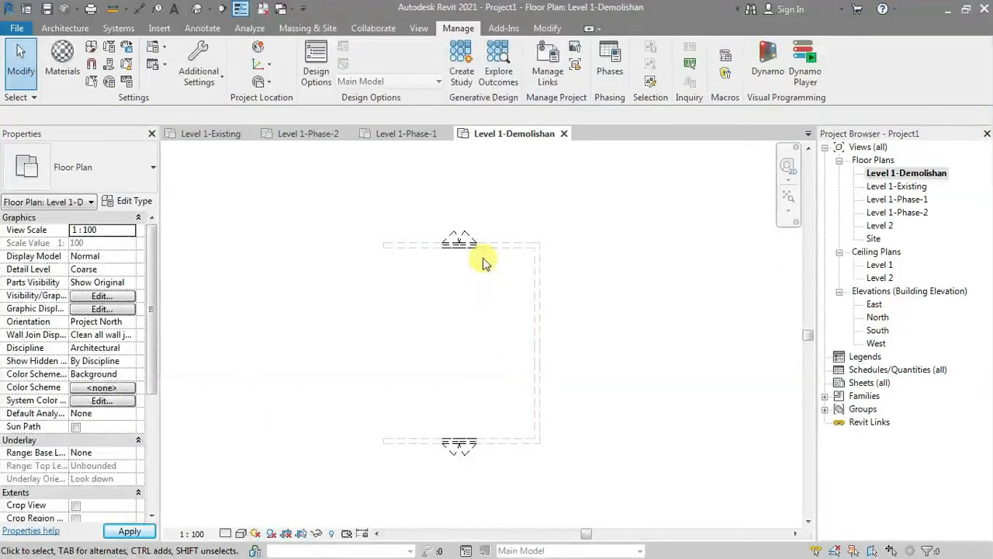
# Set the Phase Demolished of the demolished room's two casement windows to Existing.
pyautogui.click(472, 235)
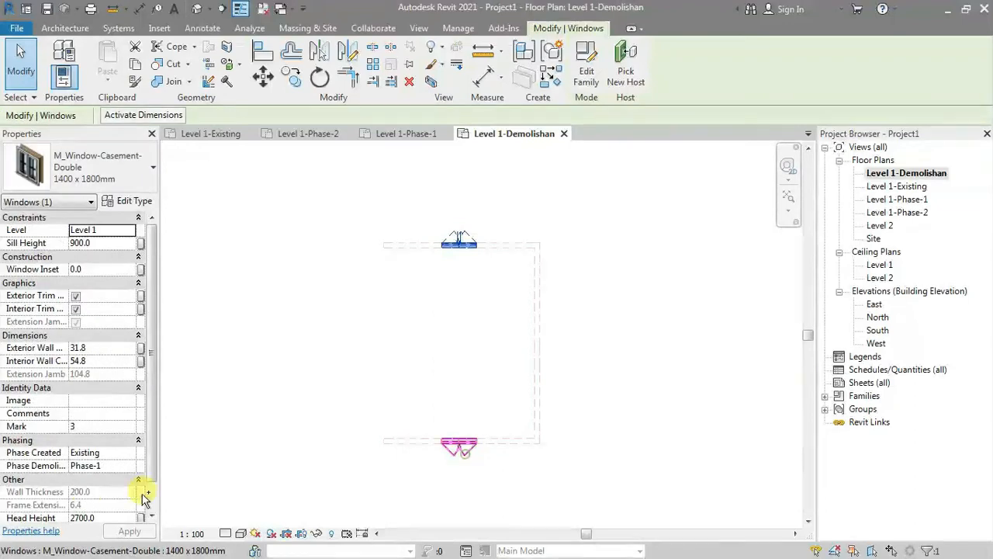
pyautogui.click(128, 466)
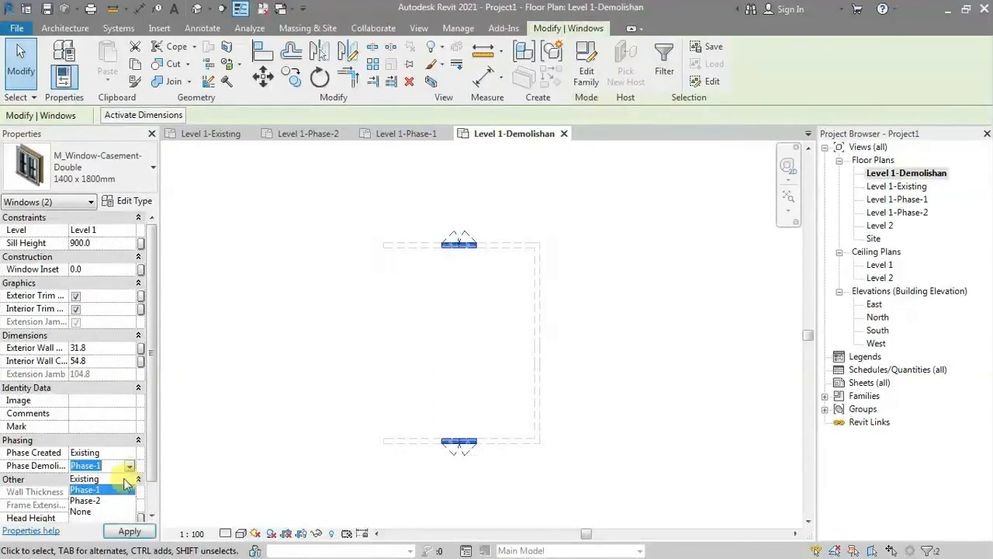
pyautogui.click(84, 478)
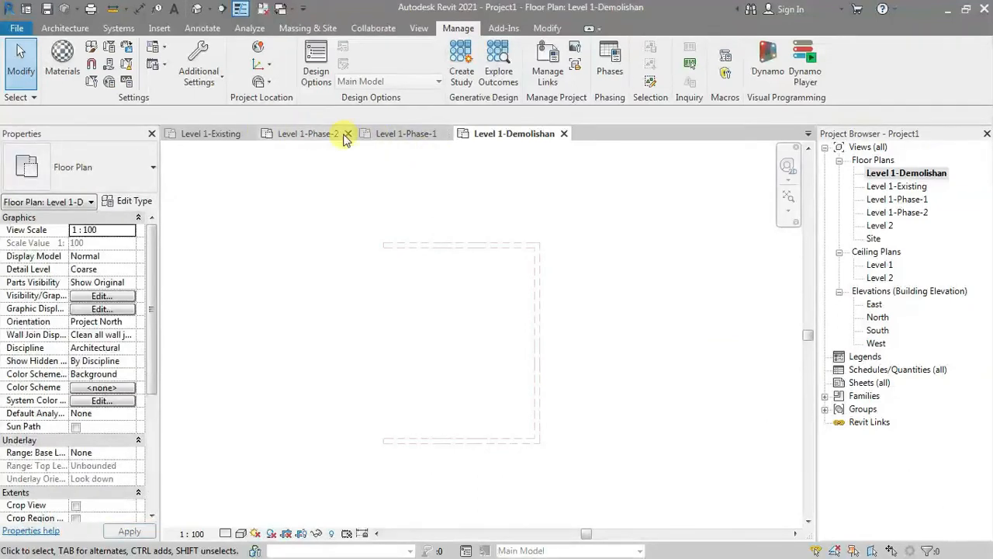
# In the Level 1-Existing plan, add the comment "Reused in Phase" to the smaller room's upper window.
pyautogui.click(210, 134)
pyautogui.scroll(-2, 155, 373)
pyautogui.click(107, 385)
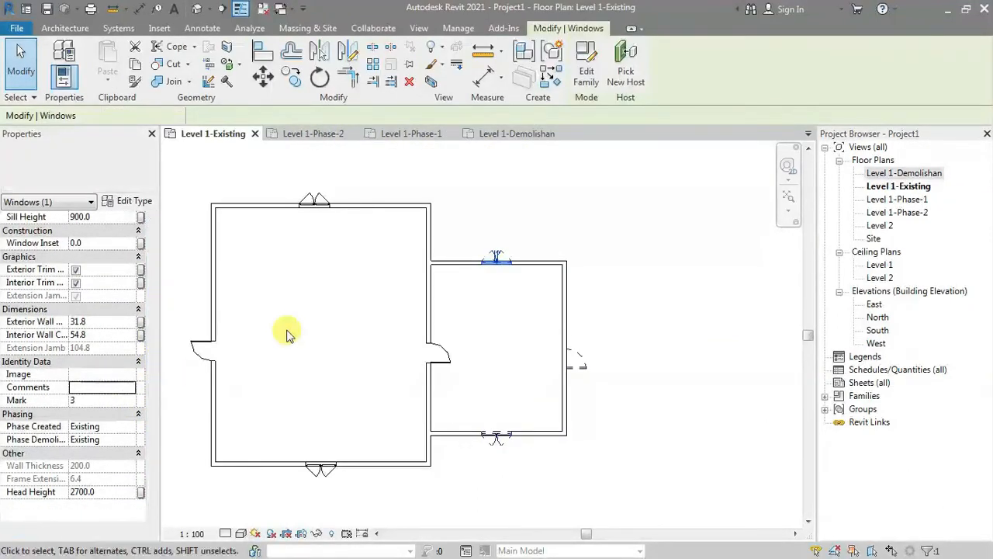
pyautogui.moveTo(673, 289); pyautogui.dragTo(600, 288, button='middle')
pyautogui.scroll(-1, 480, 315)
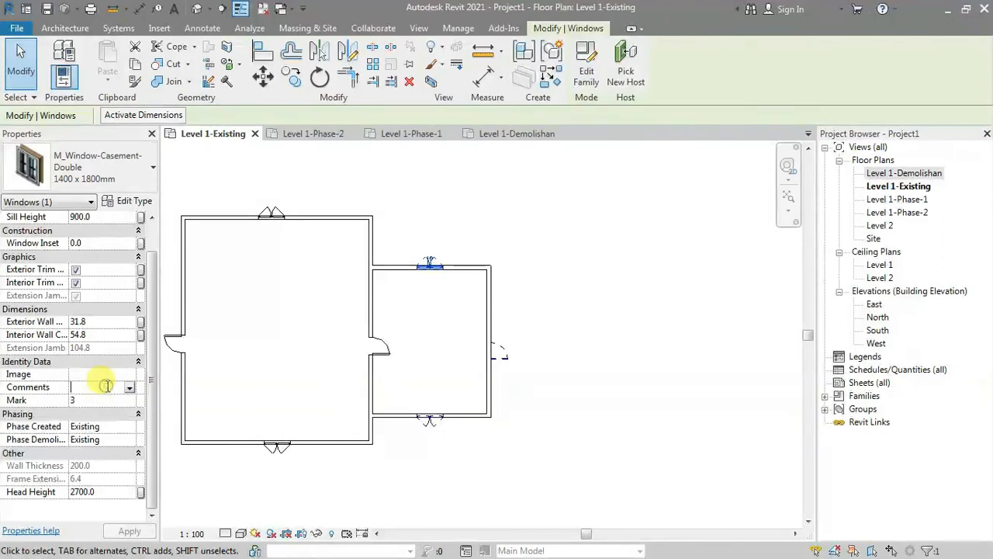
pyautogui.write('C')
pyautogui.press('BackSpace')
pyautogui.write('Reused in Phase')
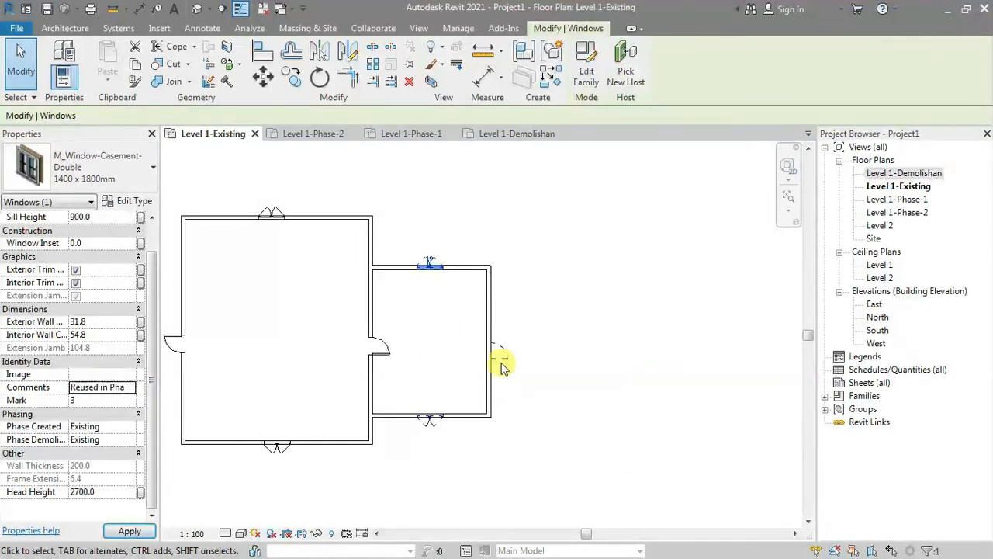
pyautogui.scroll(1, 446, 286)
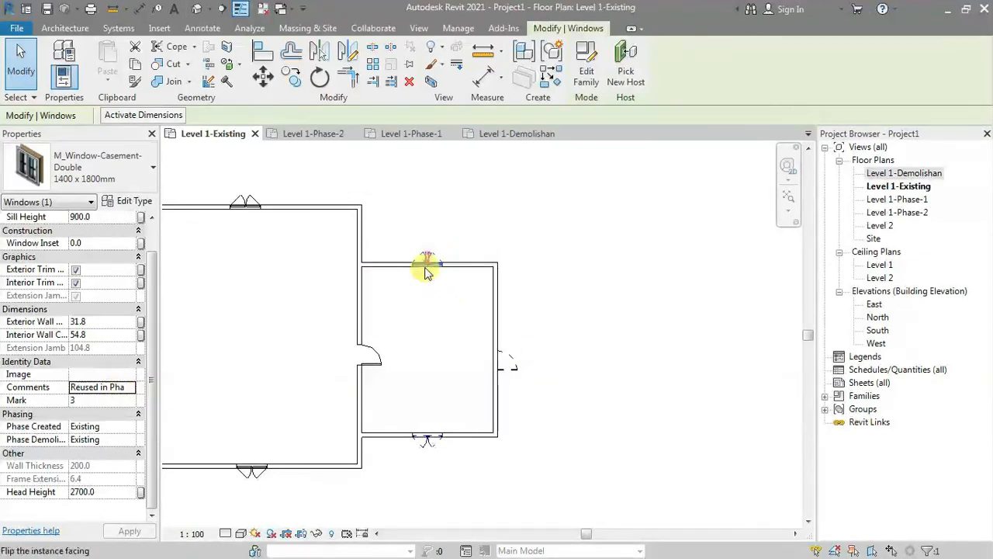
pyautogui.moveTo(534, 432); pyautogui.dragTo(647, 428, button='middle')
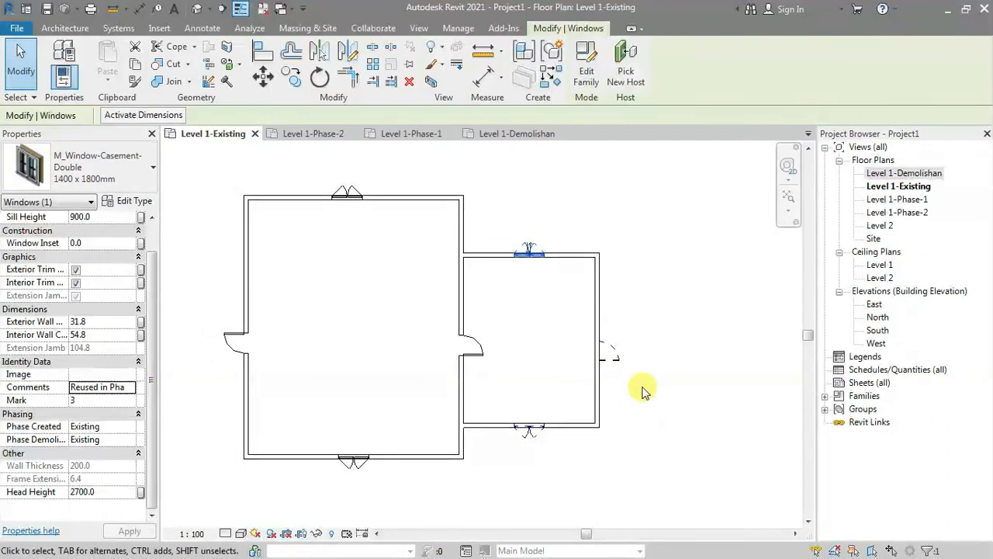
pyautogui.scroll(1, 640, 361)
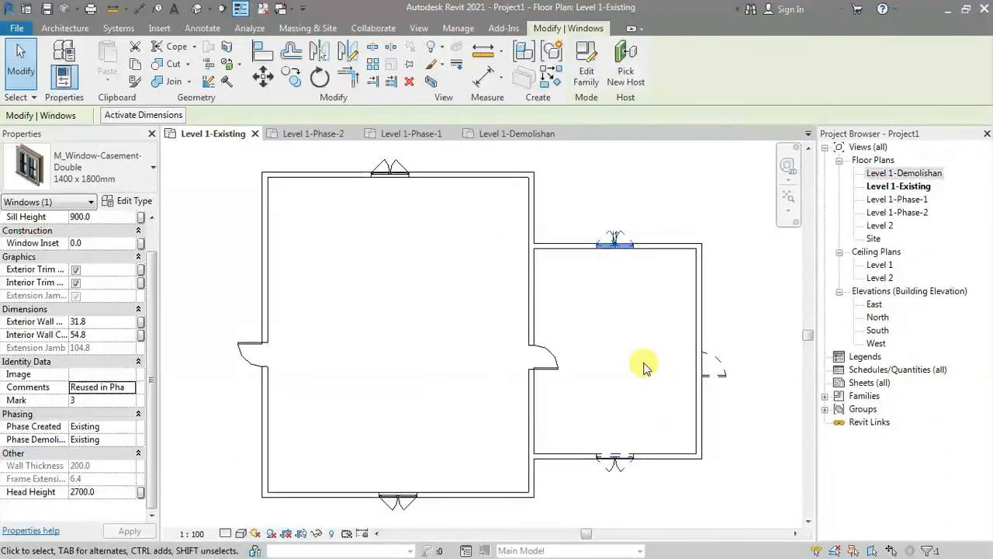